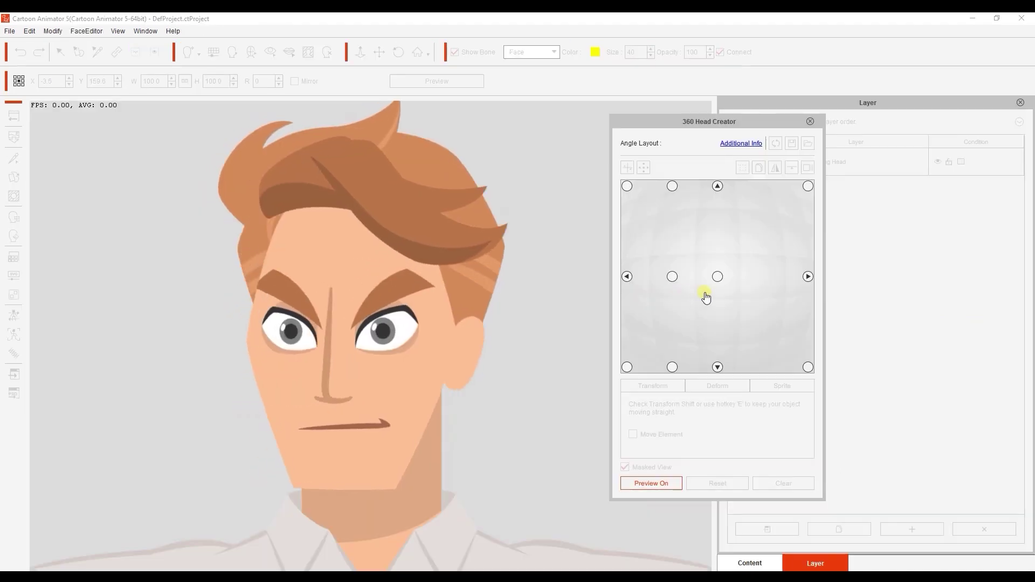
# - Preview the character's head turn in the 360 Head Creator
pyautogui.moveTo(706, 297); pyautogui.dragTo(665, 356)
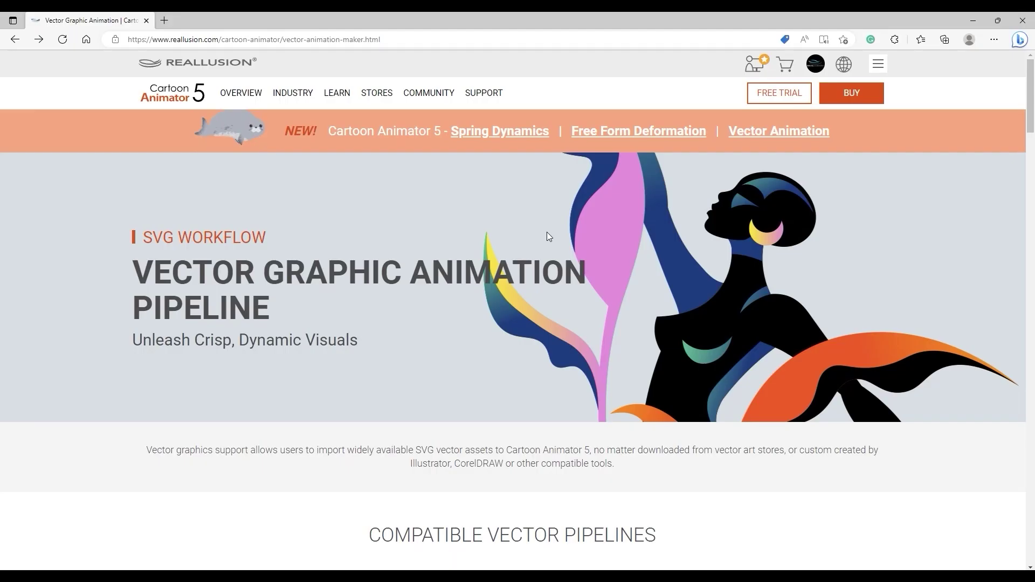
# - Open Reallusion's Create Your Own character page in the browser and get the free Vector Resource download
pyautogui.moveTo(249, 97)
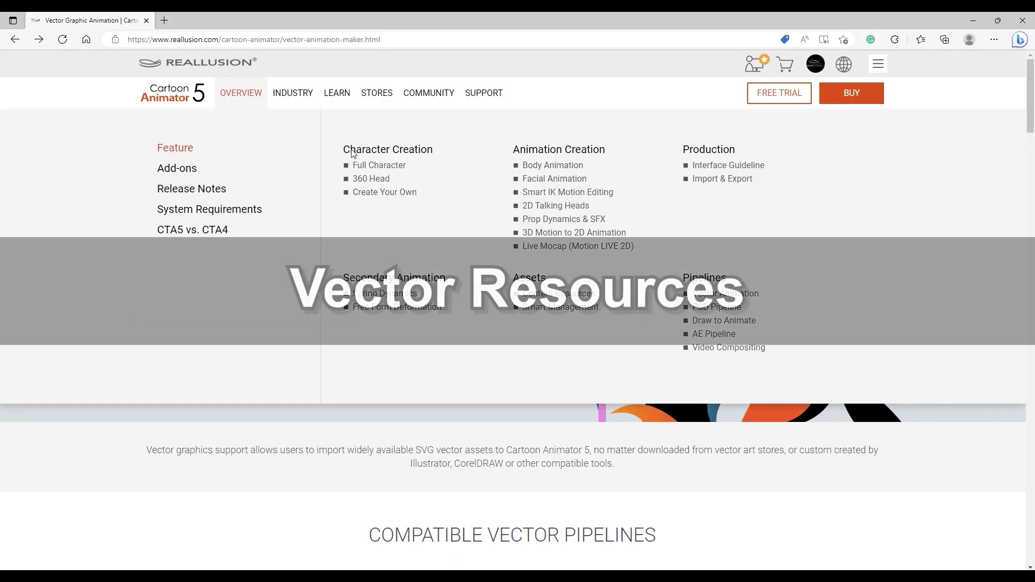
pyautogui.click(394, 195)
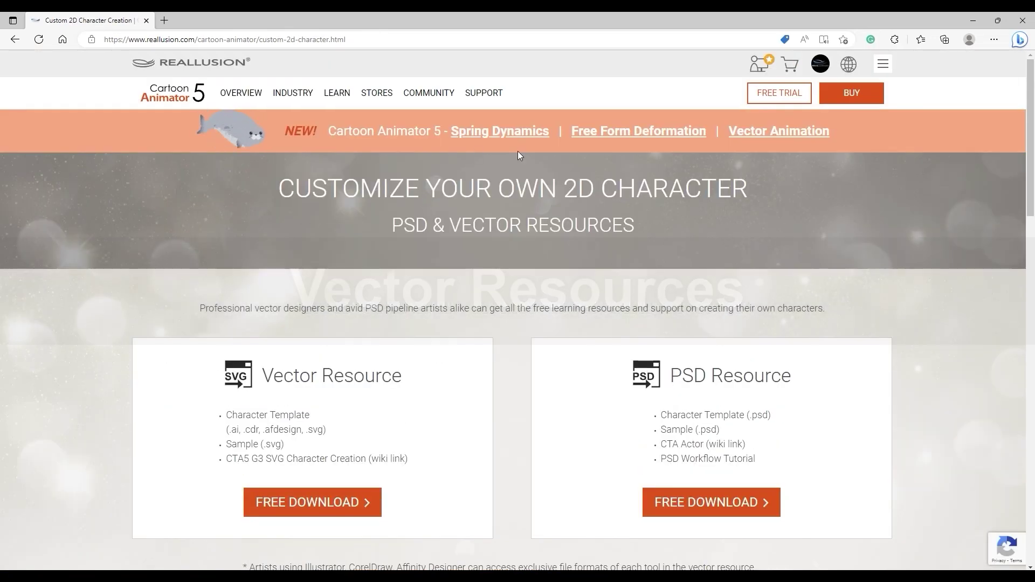
pyautogui.scroll(-3, 504, 286)
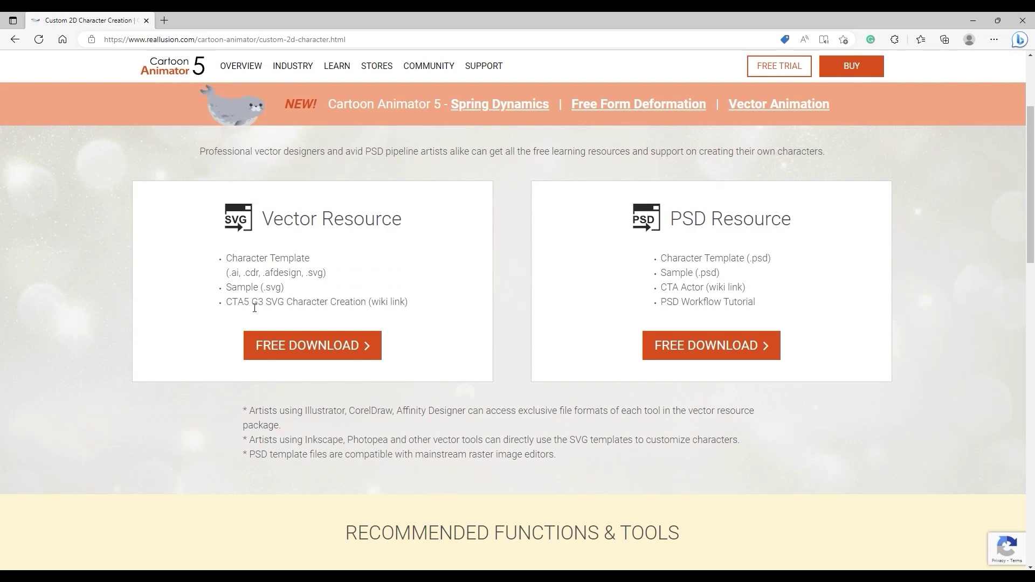
pyautogui.moveTo(224, 259); pyautogui.dragTo(367, 300)
pyautogui.click(424, 294)
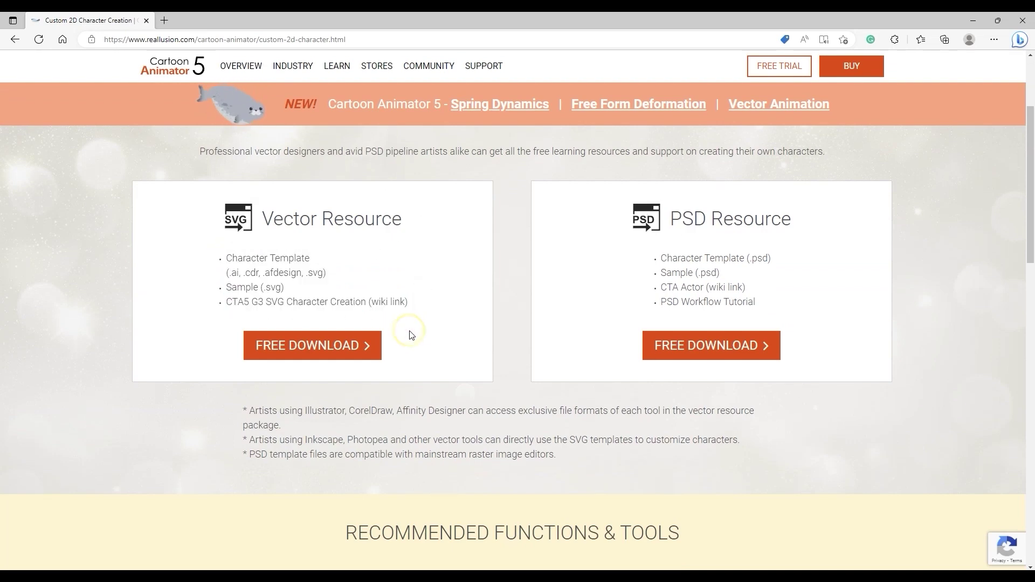
pyautogui.click(369, 356)
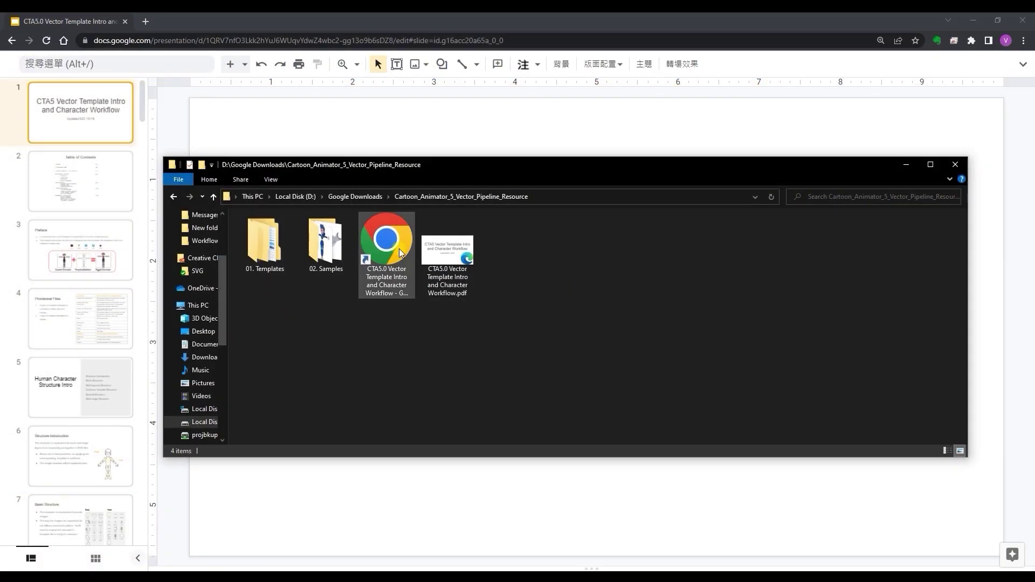
# - Open the CTA5.0 Vector Template Intro and Character Workflow presentation from the downloaded resource folder
pyautogui.click(402, 249)
pyautogui.click(633, 138)
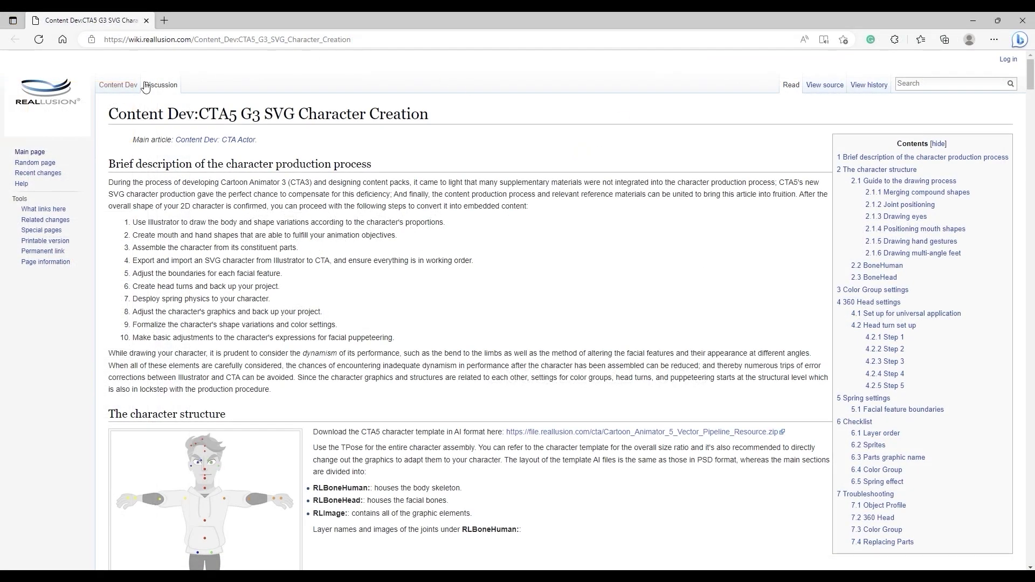
# - Read through the wiki article Content Dev:CTA5 G3 SVG Character Creation, including its character structure and drawing process sections
pyautogui.moveTo(106, 113); pyautogui.dragTo(436, 112)
pyautogui.click(378, 130)
pyautogui.scroll(-4, 797, 264)
pyautogui.scroll(-4, 681, 297)
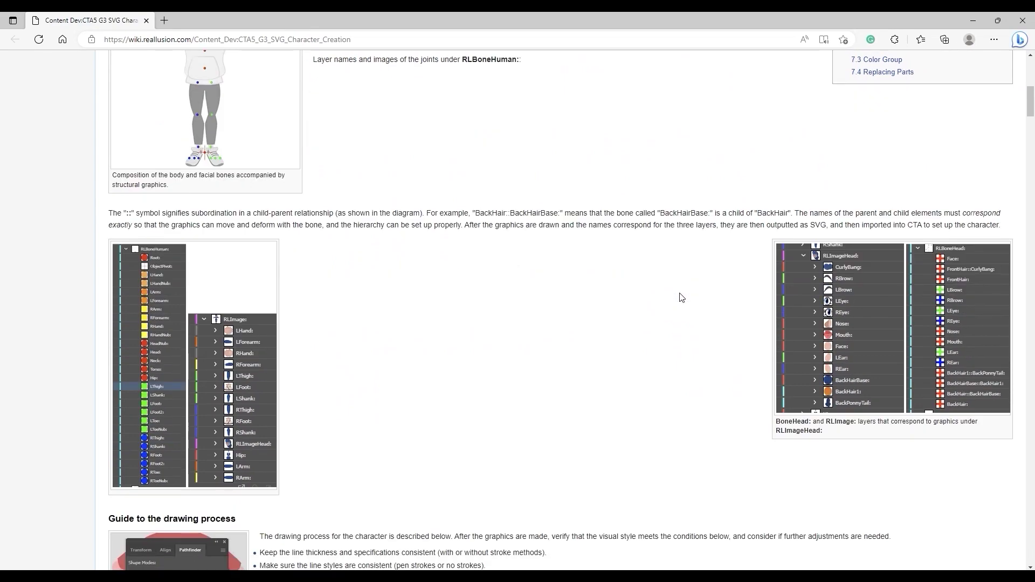
pyautogui.scroll(-5, 681, 297)
pyautogui.scroll(-5, 681, 298)
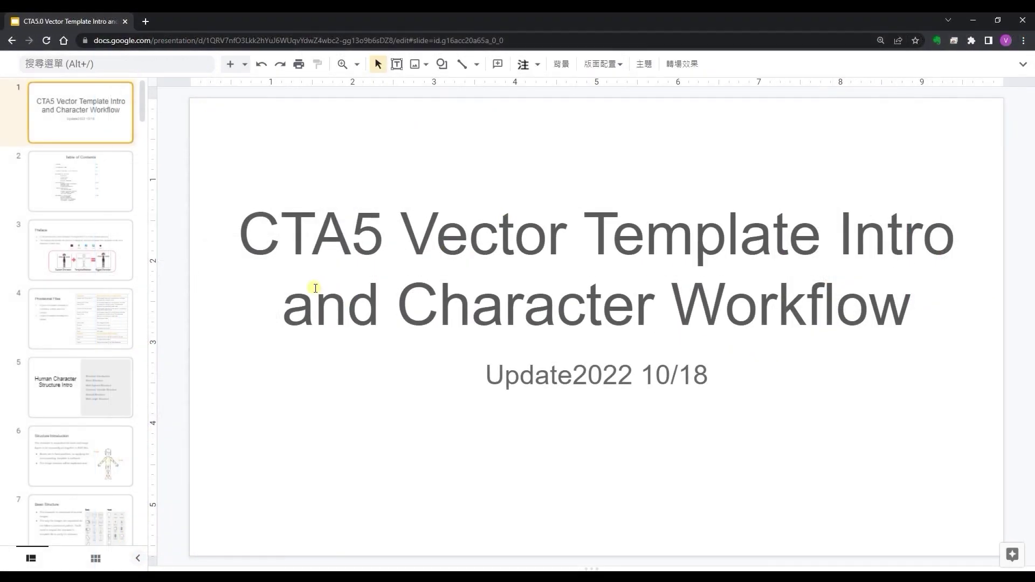
# - Review the Workspace Settings entries on the presentation's Table of Contents slide
pyautogui.click(69, 188)
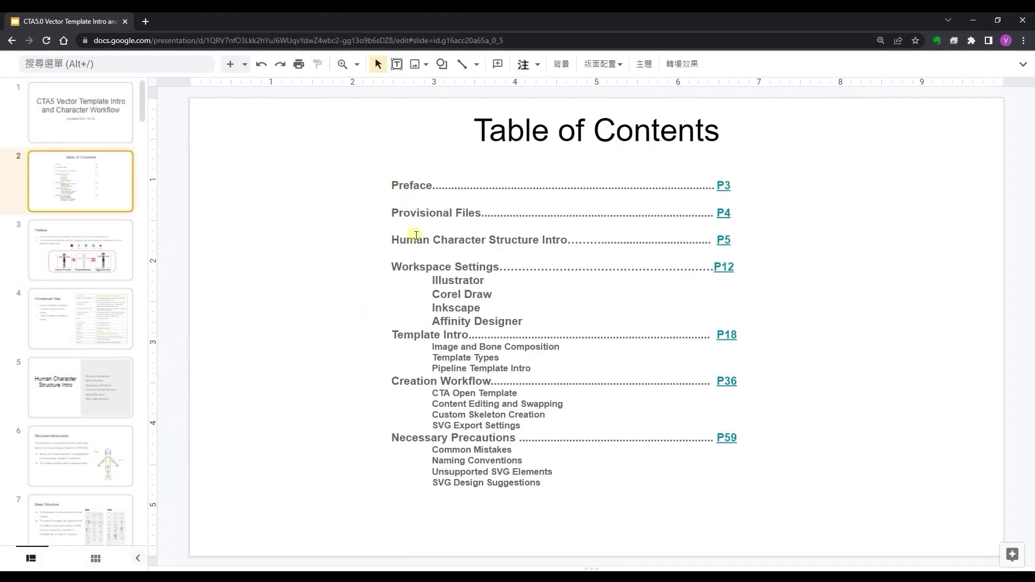
pyautogui.moveTo(393, 268); pyautogui.dragTo(525, 322)
pyautogui.click(302, 274)
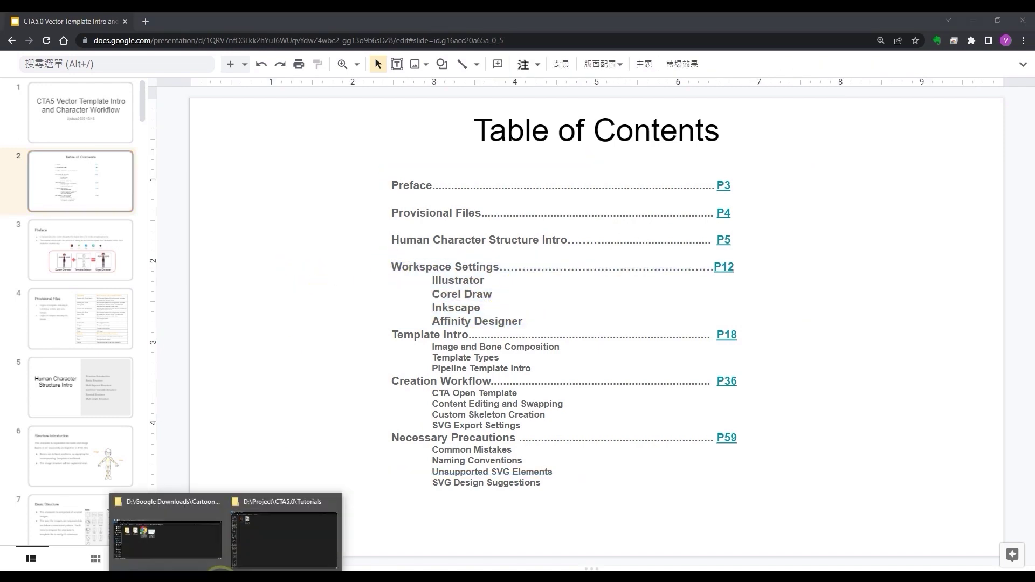
# - Switch to File Explorer, open the 01. Templates folder of the vector resources and examine its per-program subfolders
pyautogui.click(167, 531)
pyautogui.click(270, 234)
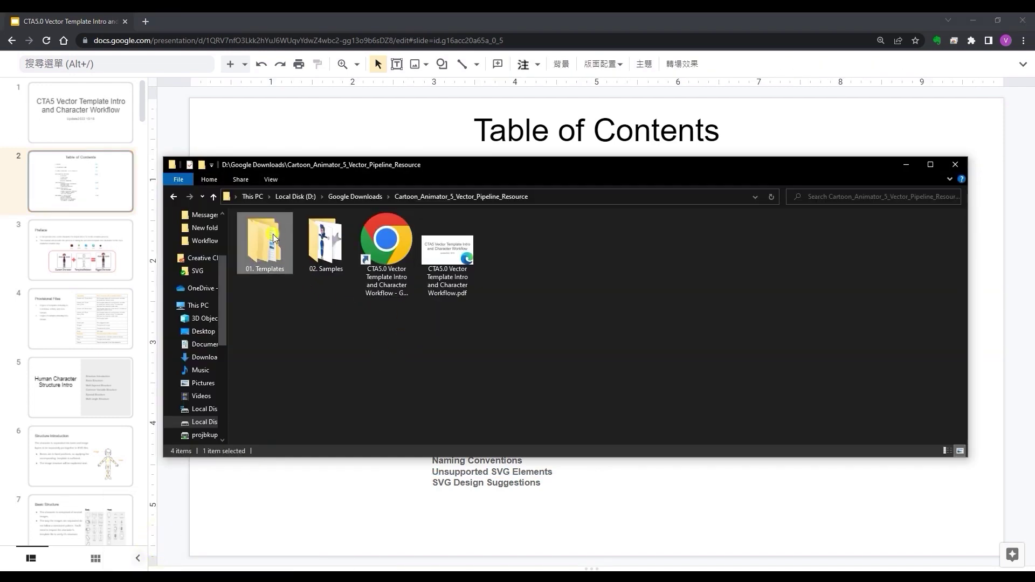
pyautogui.doubleClick(273, 234)
pyautogui.click(447, 268)
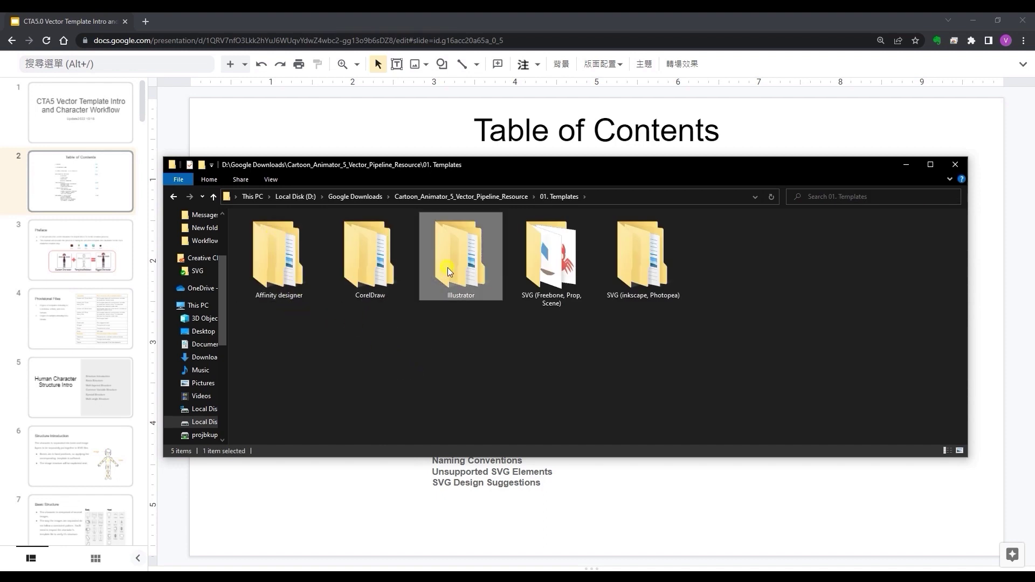
pyautogui.click(644, 258)
# - Open the CorelDraw templates' Human folder and look over the head, bone hand and sprite hand template files
pyautogui.doubleClick(366, 264)
pyautogui.click(333, 263)
pyautogui.doubleClick(264, 243)
pyautogui.click(365, 289)
pyautogui.click(366, 288)
pyautogui.click(335, 346)
pyautogui.moveTo(281, 354); pyautogui.dragTo(647, 283)
# - Return to the presentation in Chrome, go to Template Intro and read the Human - Spritehand and Human - Bonehand slides
pyautogui.hotkey('alt', 'Tab')
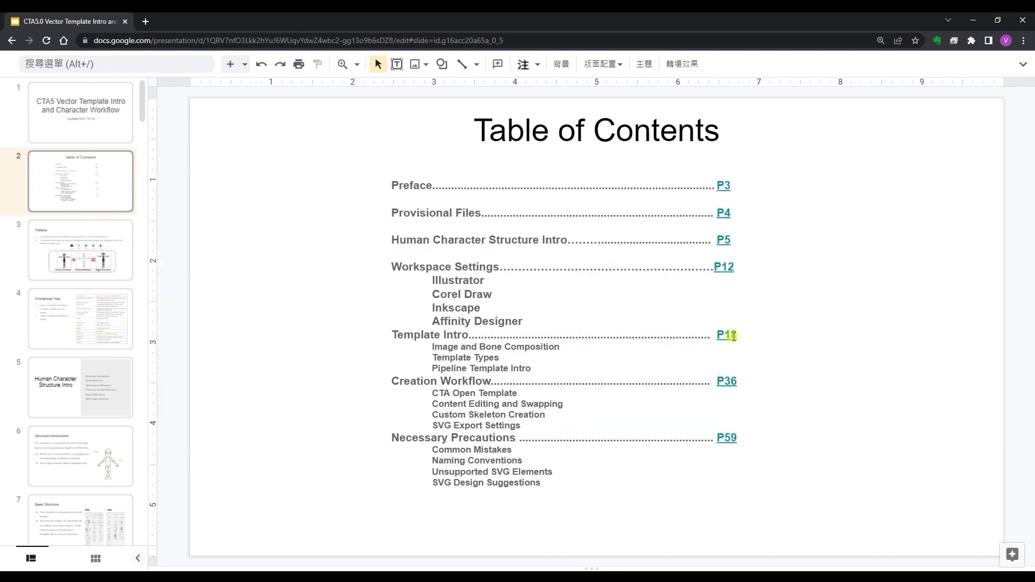
pyautogui.click(734, 336)
pyautogui.scroll(-10, 70, 503)
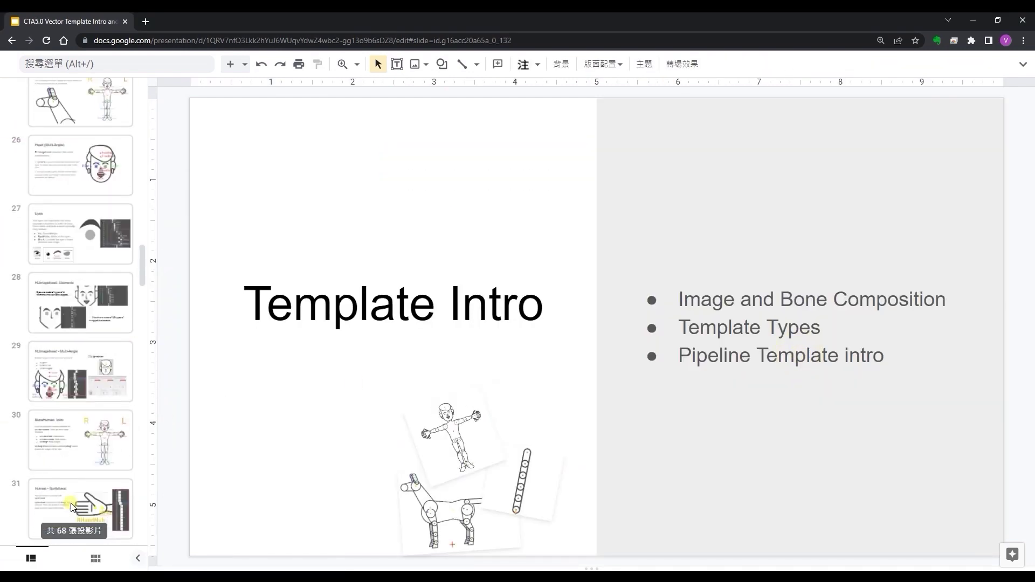
pyautogui.scroll(-3, 70, 503)
pyautogui.click(80, 327)
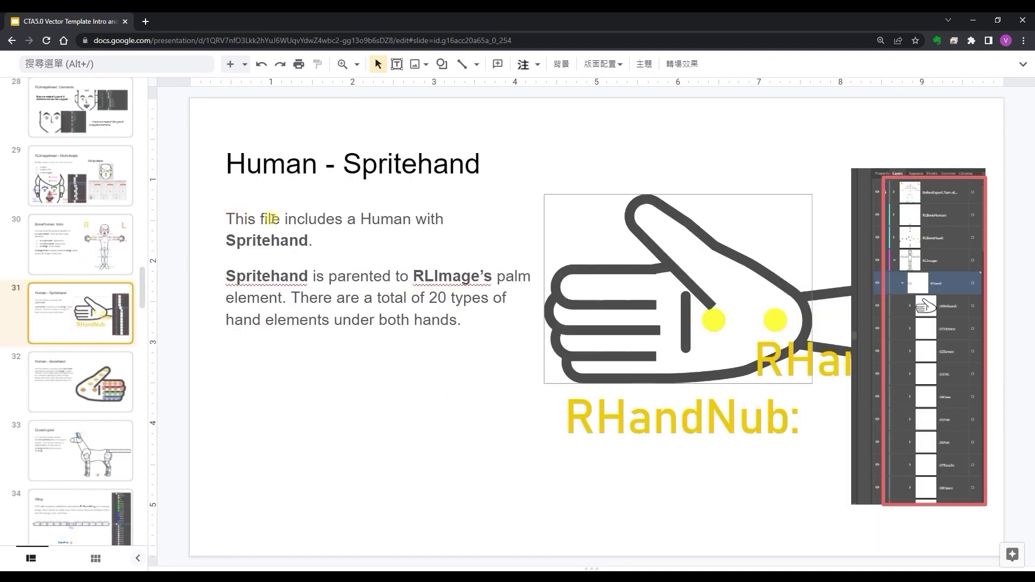
pyautogui.press('Down')
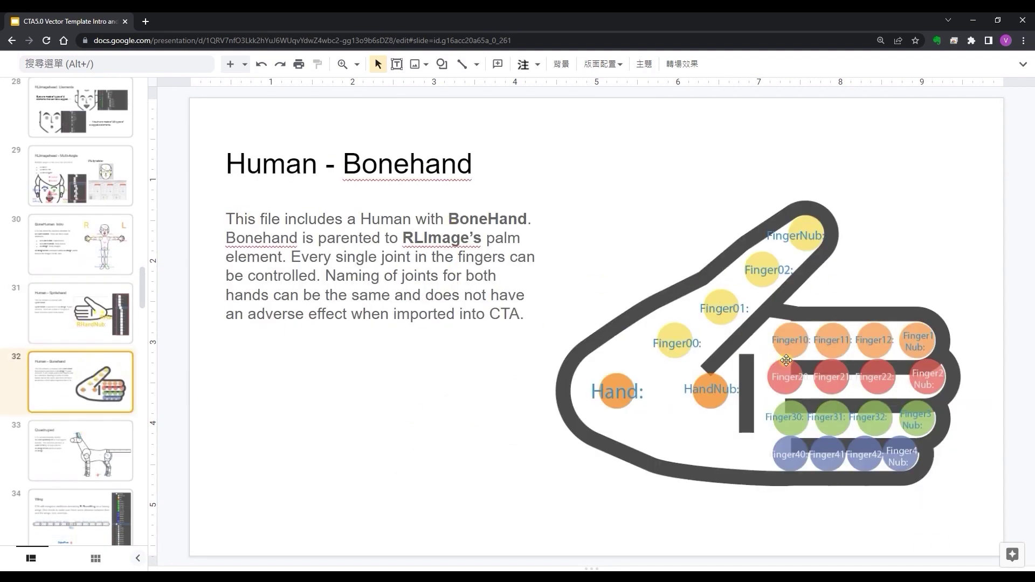
# - Switch back to File Explorer and view the CorelDraw NonHuman templates as large thumbnails
pyautogui.moveTo(227, 576)
pyautogui.click(175, 532)
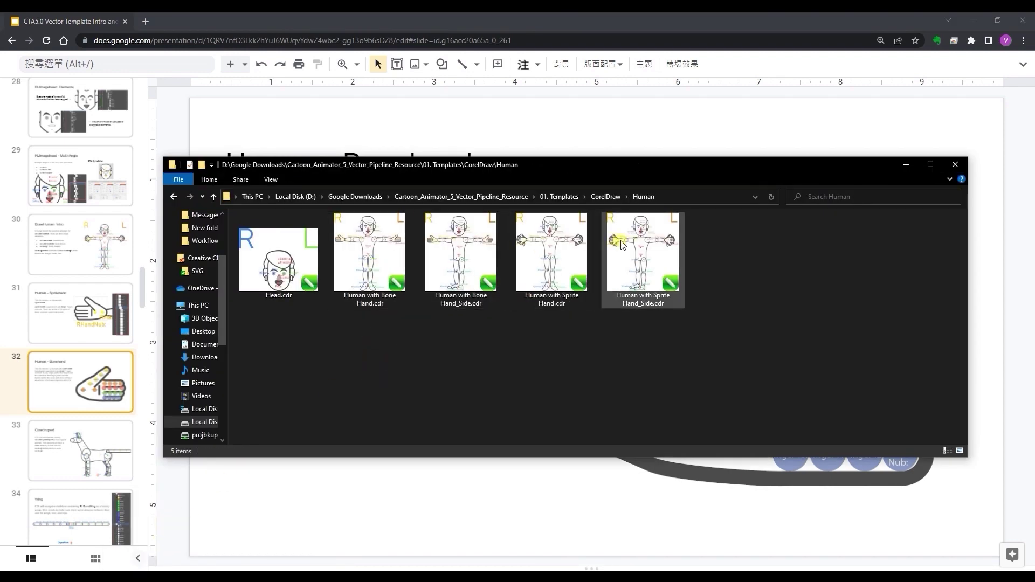
pyautogui.click(470, 336)
pyautogui.click(606, 196)
pyautogui.doubleClick(323, 240)
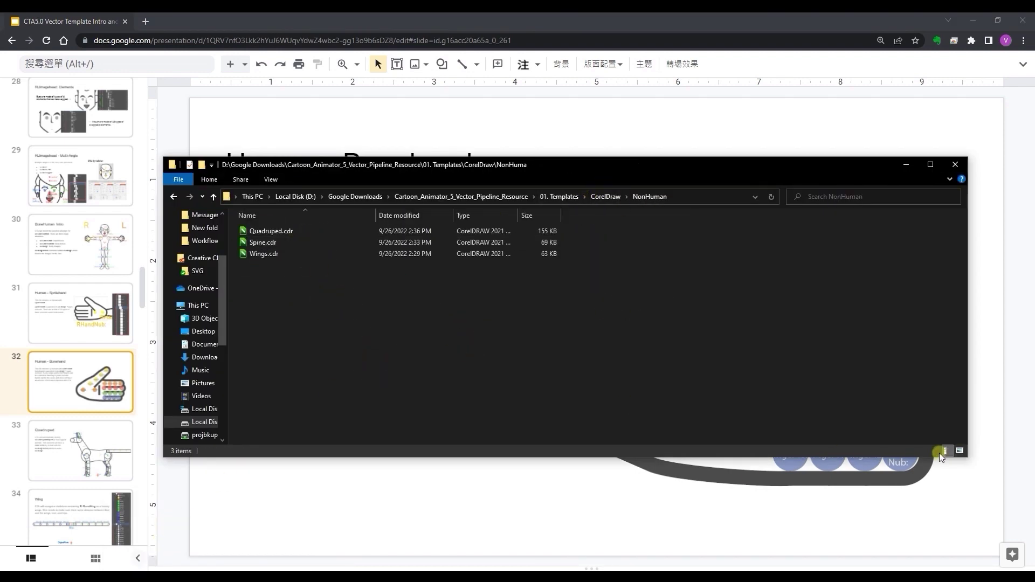
pyautogui.click(960, 451)
pyautogui.scroll(3, 526, 300)
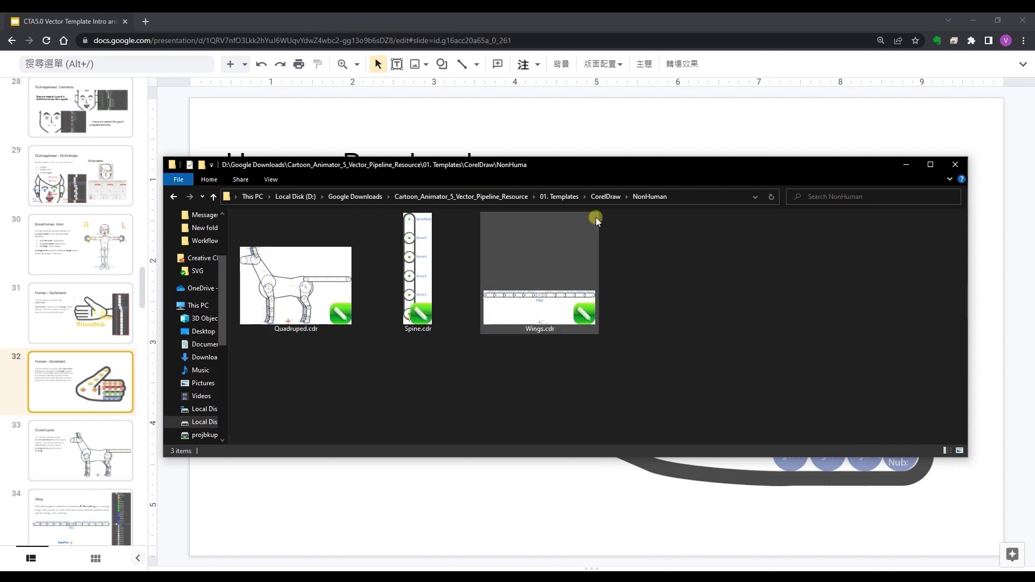
pyautogui.scroll(-1, 675, 339)
# - Navigate back to 01. Templates and open the Illustrator Human template folder
pyautogui.click(564, 198)
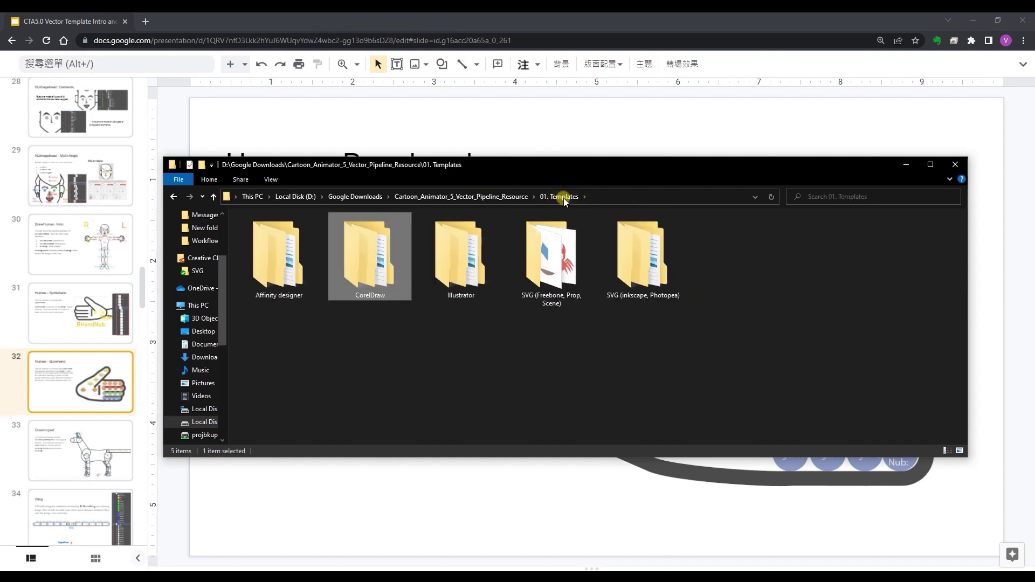
pyautogui.doubleClick(440, 249)
pyautogui.click(253, 243)
pyautogui.doubleClick(253, 243)
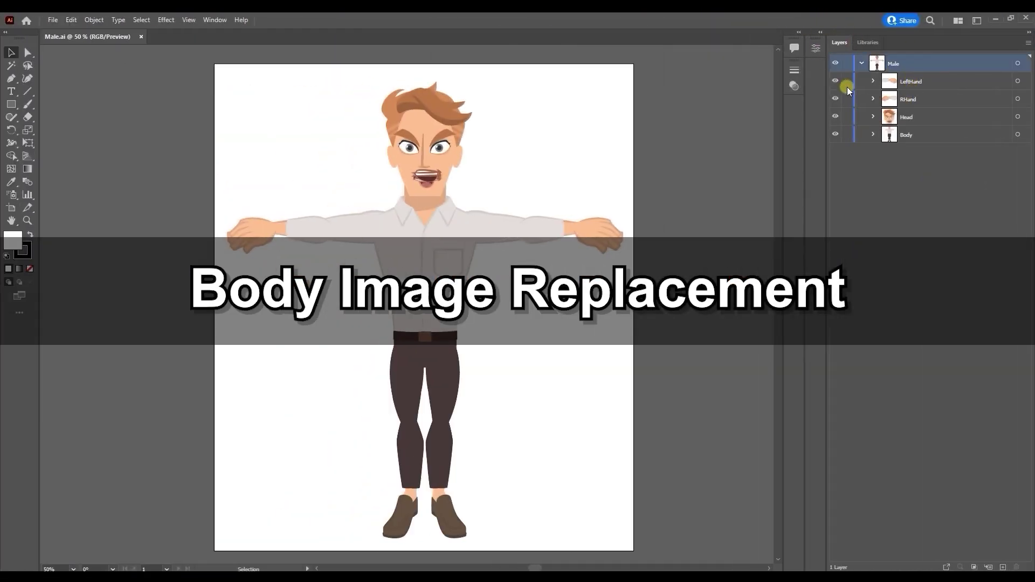
# - Check the Male.ai artwork in Illustrator by toggling the LeftHand, RHand, Head and Body groups off and on
pyautogui.click(836, 82)
pyautogui.click(835, 81)
pyautogui.click(836, 99)
pyautogui.click(835, 99)
pyautogui.click(835, 117)
pyautogui.click(835, 117)
pyautogui.click(836, 135)
pyautogui.click(835, 135)
# - Expand the Body group and check its Hip and RArm parts by toggling their visibility
pyautogui.click(913, 135)
pyautogui.click(874, 134)
pyautogui.click(835, 152)
pyautogui.click(835, 153)
pyautogui.click(835, 170)
pyautogui.click(835, 170)
# - Expand the LeftHand group and check the Relaxed and Victory hand shapes by toggling their visibility
pyautogui.click(873, 81)
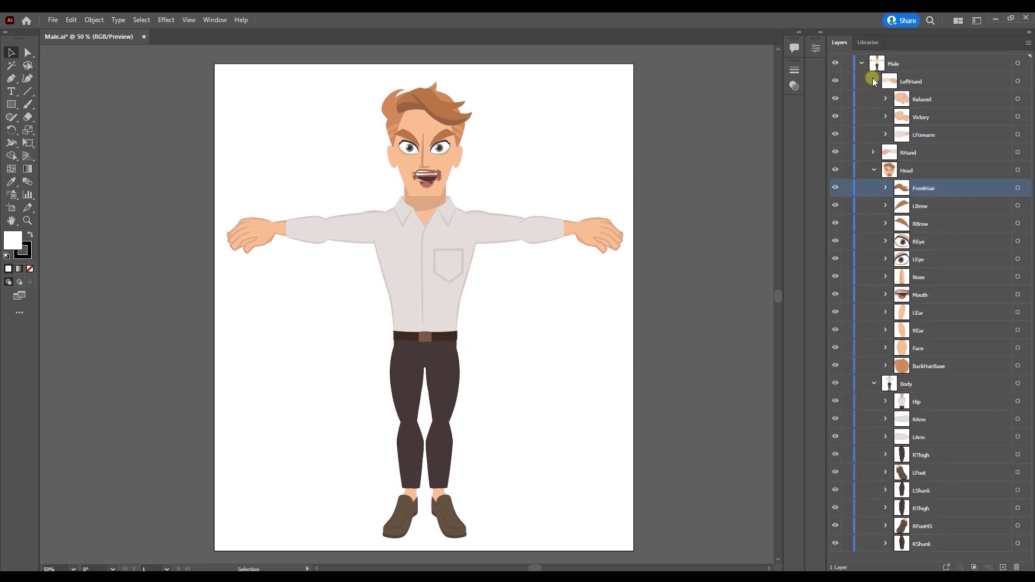
pyautogui.click(847, 100)
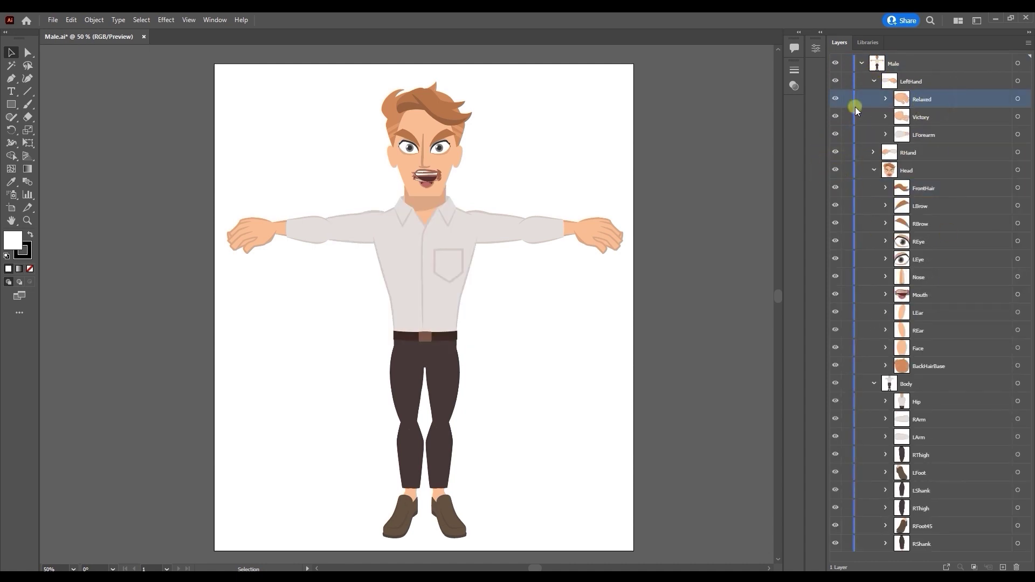
pyautogui.click(836, 99)
pyautogui.click(836, 99)
pyautogui.click(835, 118)
pyautogui.click(836, 117)
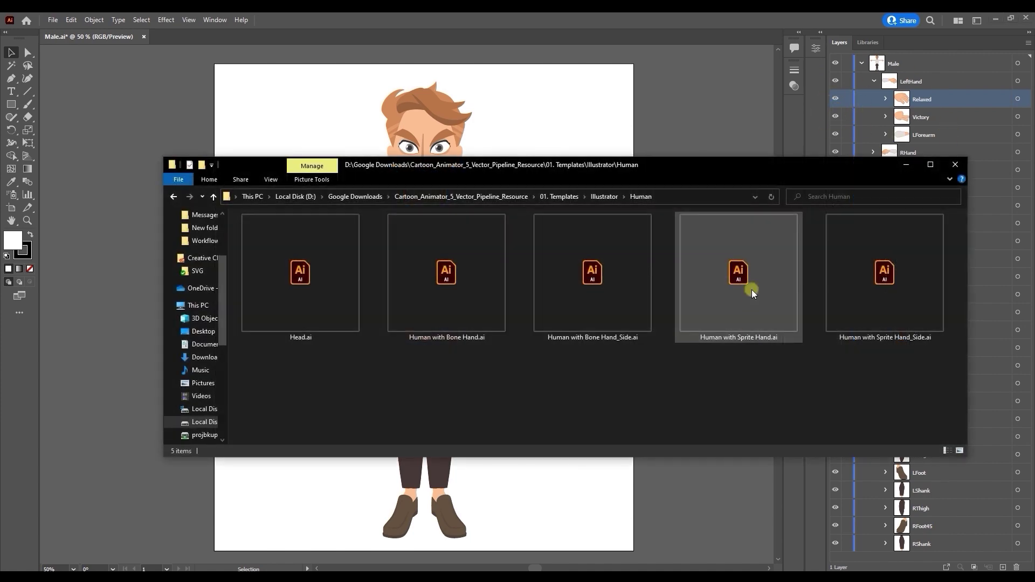
# - Open the Human with Sprite Hand.ai template from the Human folder in Illustrator
pyautogui.click(750, 290)
pyautogui.moveTo(727, 274); pyautogui.dragTo(372, 37)
# - Hide the template's BeforeExport,Turn off visibility layer and toggle RLBoneHuman off and on to inspect the body joints
pyautogui.click(835, 61)
pyautogui.click(835, 60)
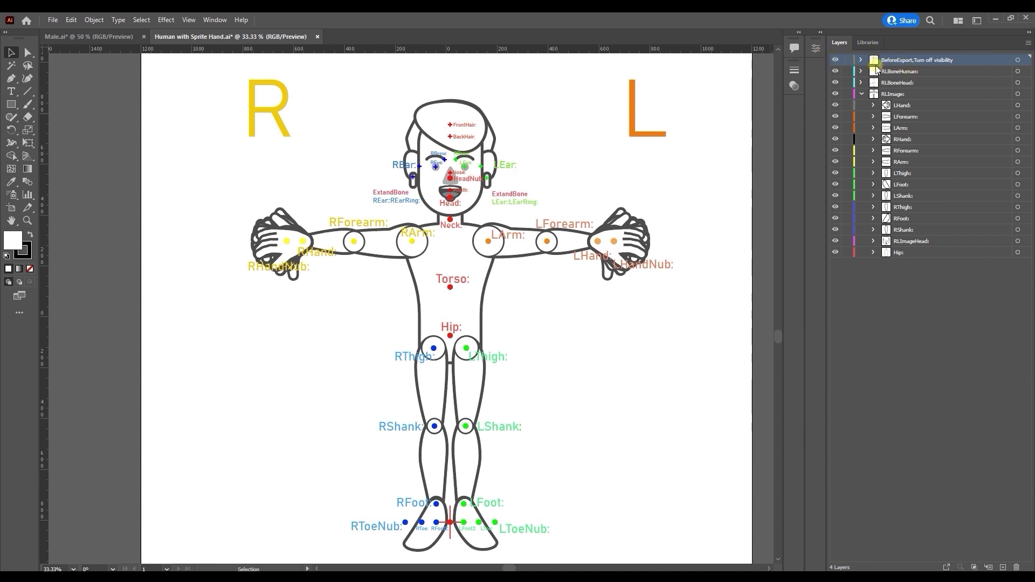
pyautogui.click(835, 59)
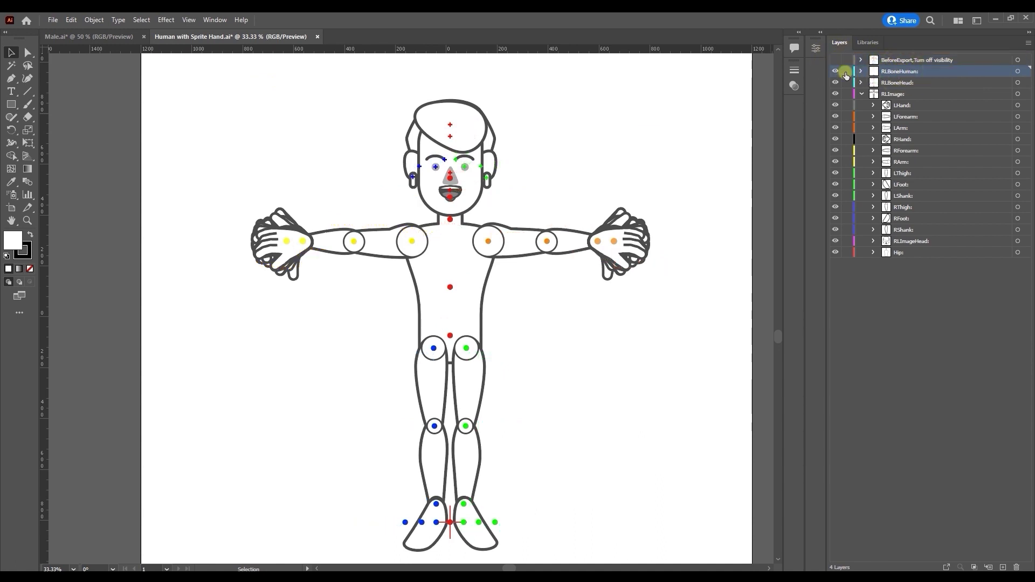
pyautogui.click(836, 71)
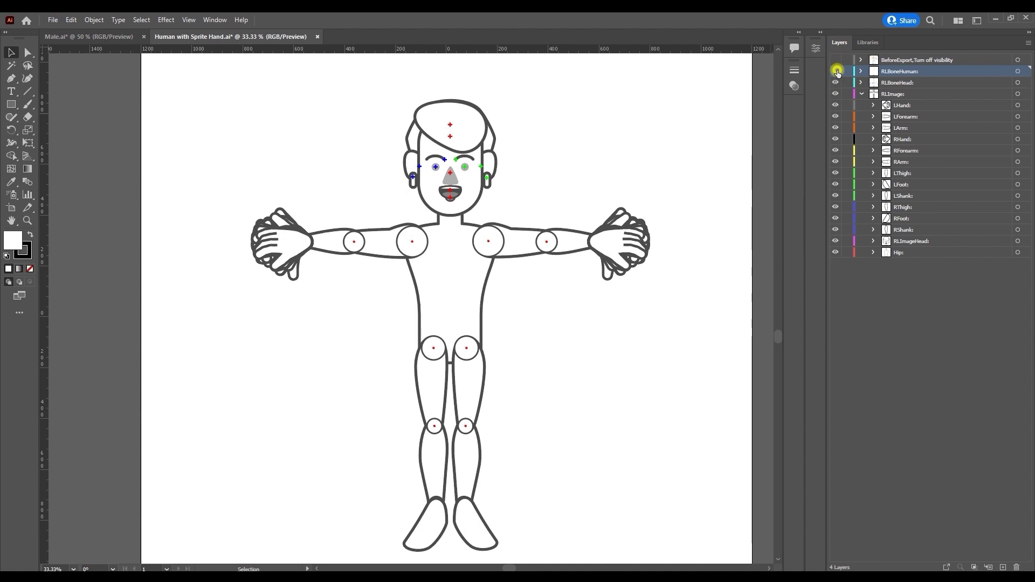
pyautogui.click(836, 71)
# - Set the layer list's row size to Large
pyautogui.click(896, 84)
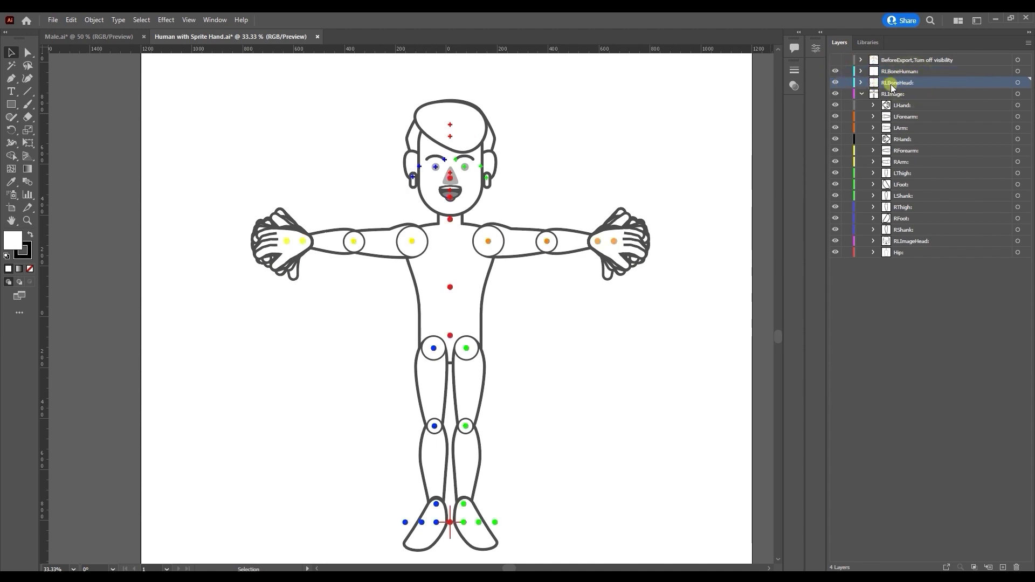
pyautogui.click(1028, 43)
pyautogui.click(938, 322)
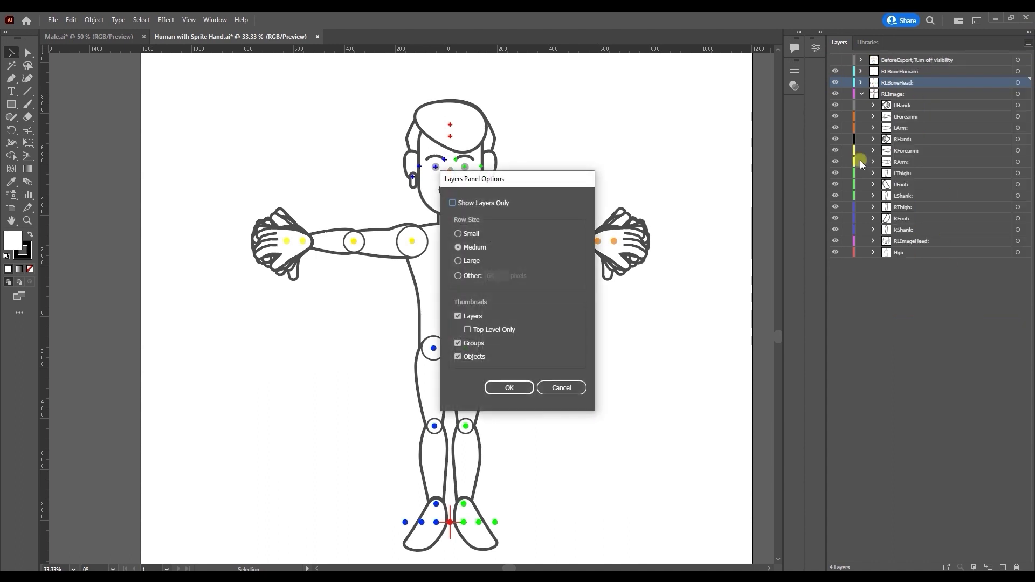
pyautogui.click(472, 262)
pyautogui.click(509, 387)
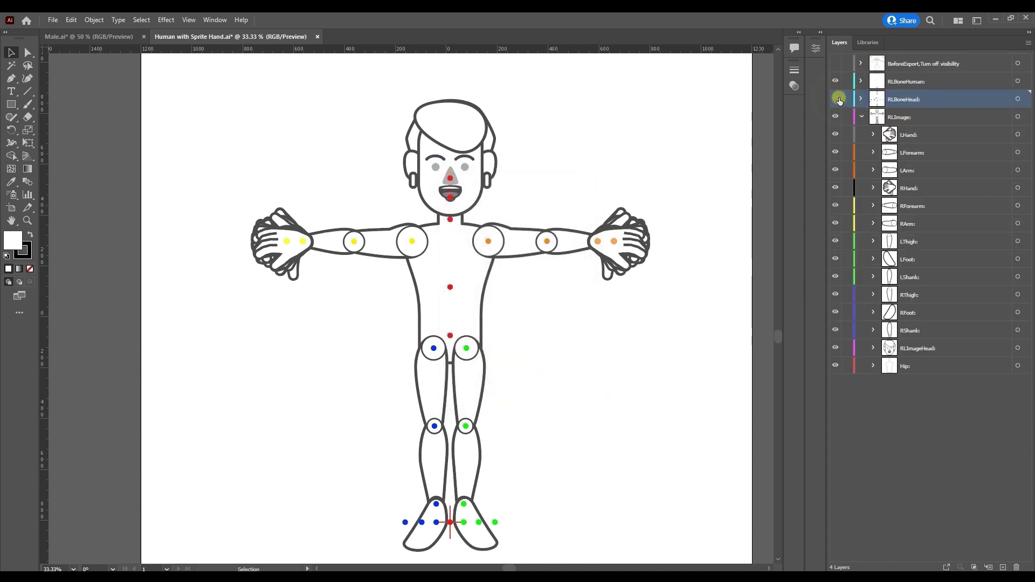
# - Toggle the RLBoneHead and RLImage layers to inspect their contents, leaving both visible, and collapse RLImage
pyautogui.click(837, 99)
pyautogui.click(836, 117)
pyautogui.click(835, 118)
pyautogui.click(862, 117)
pyautogui.click(921, 130)
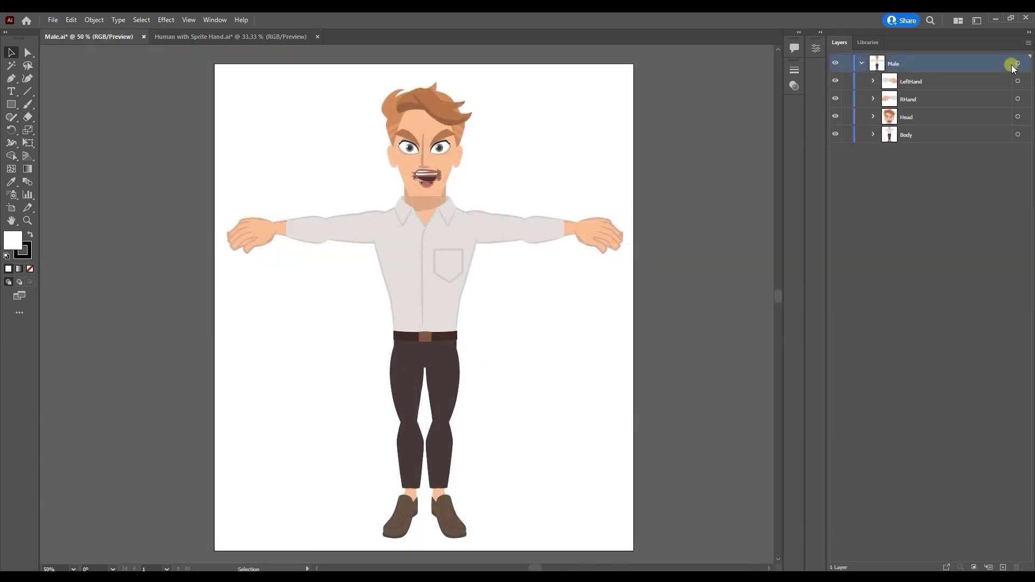
# - Select all artwork on the Male layer in Male.ai, copy it and switch to the Human with Sprite Hand.ai document
pyautogui.click(1014, 65)
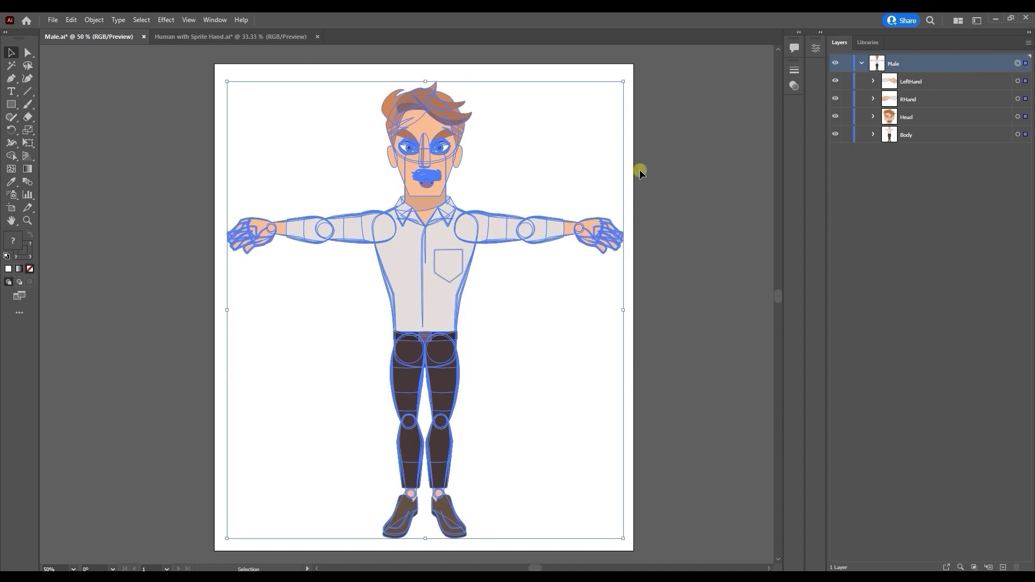
pyautogui.rightClick(554, 233)
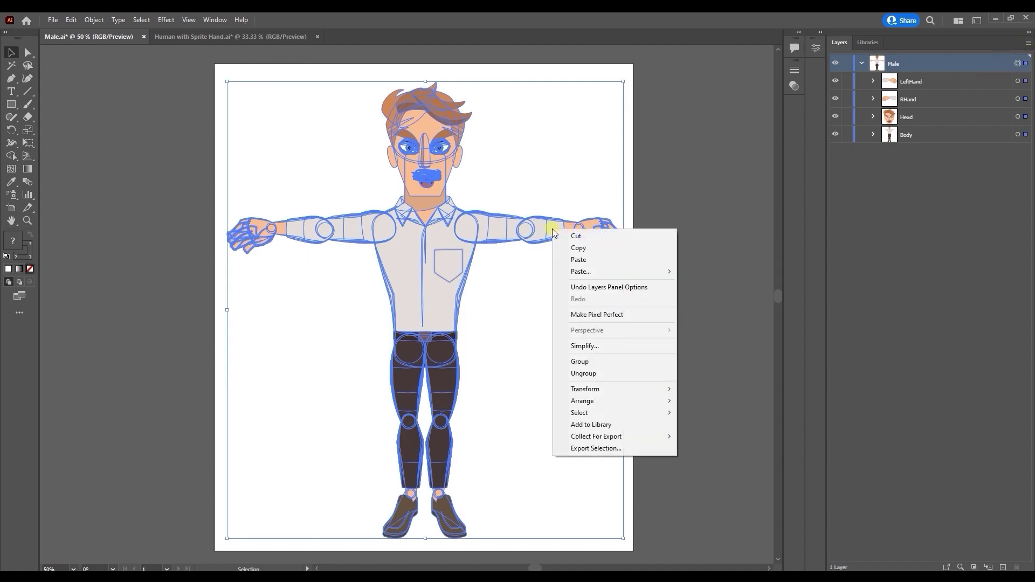
pyautogui.click(577, 245)
pyautogui.click(237, 36)
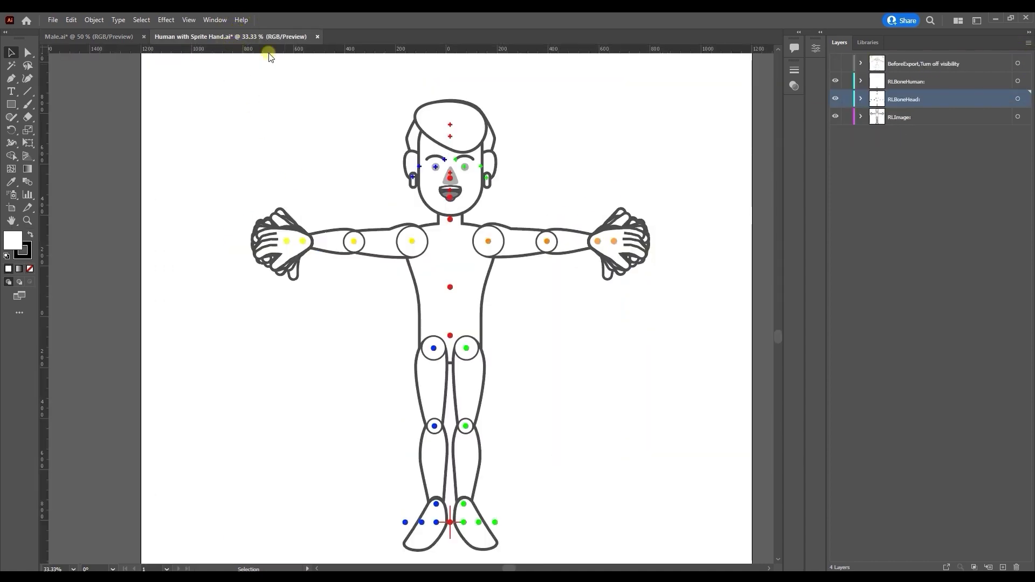
# - Paste the male character artwork, then move and enlarge it until its head, hands and feet overlay the template figure
pyautogui.rightClick(563, 127)
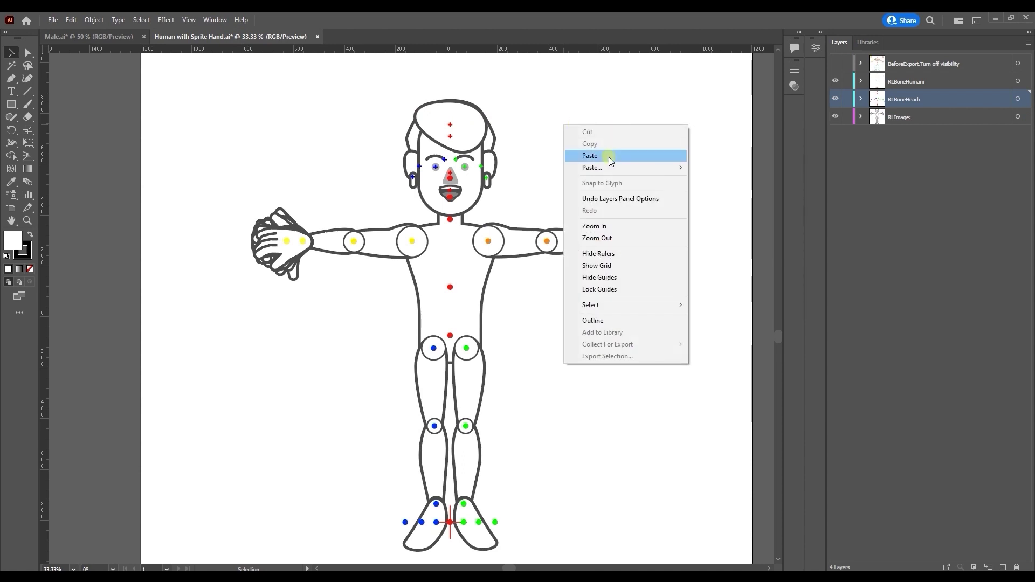
pyautogui.click(590, 156)
pyautogui.moveTo(422, 267); pyautogui.dragTo(420, 307)
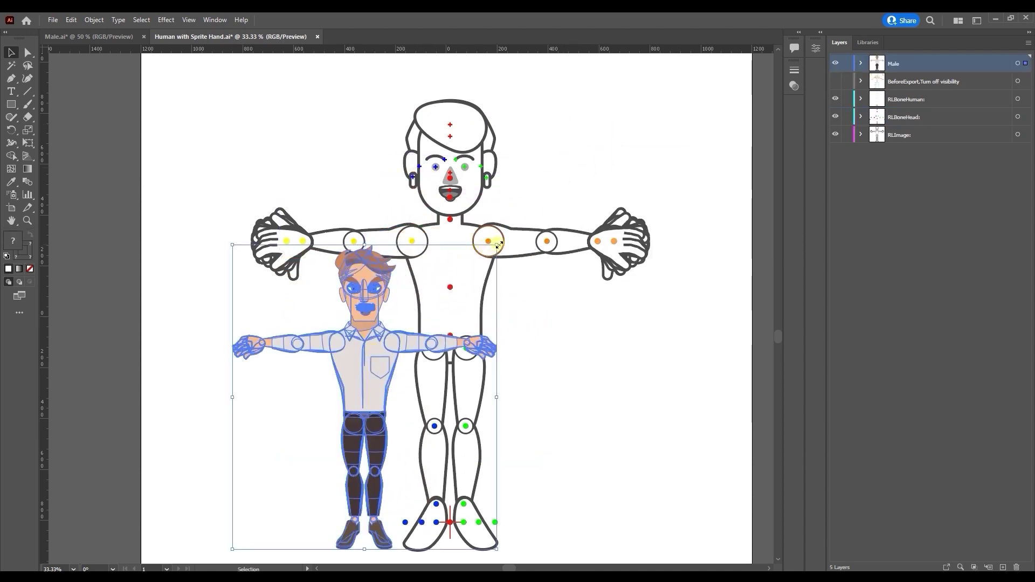
pyautogui.moveTo(497, 244); pyautogui.dragTo(700, 89)
pyautogui.moveTo(467, 263); pyautogui.dragTo(475, 265)
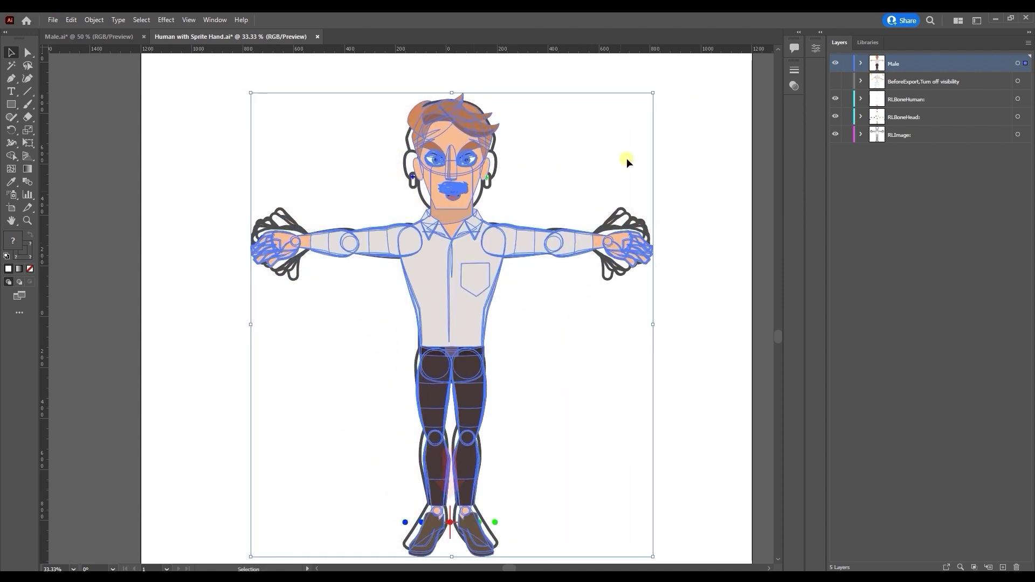
pyautogui.click(687, 132)
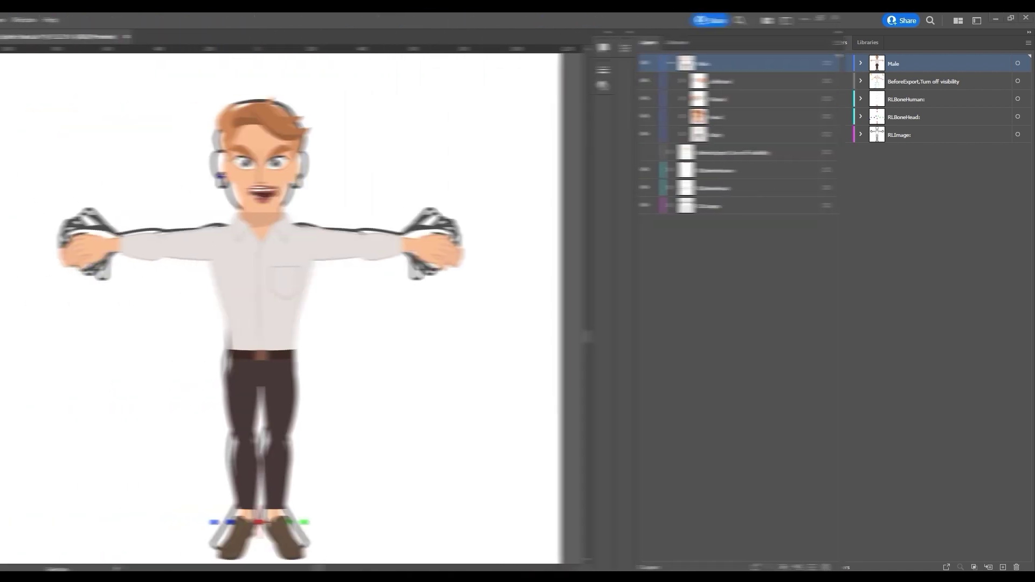
# - Expand the Male layer and hide the RLBoneHuman and RLBoneHead layers, leaving Male visible
pyautogui.click(862, 63)
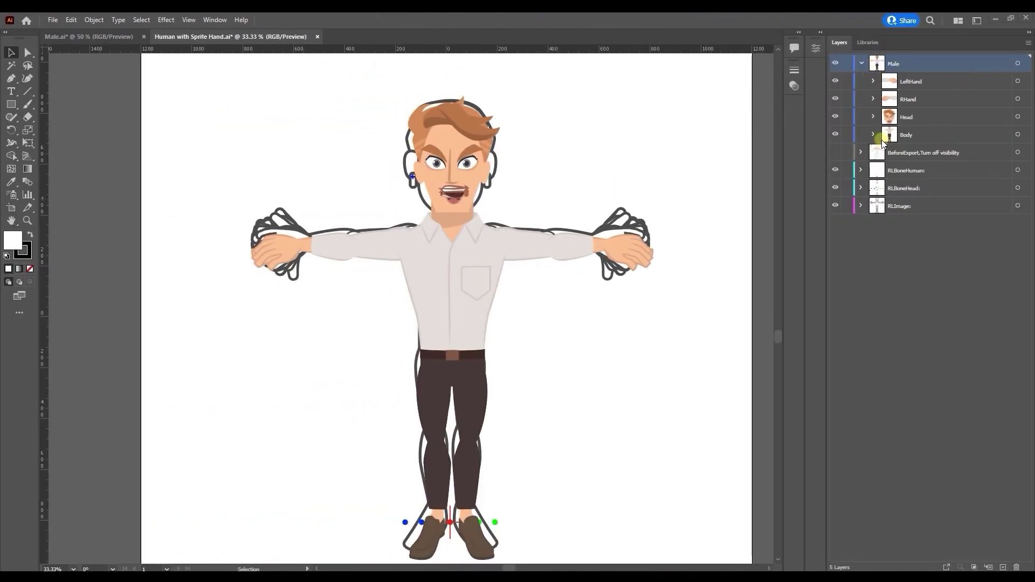
pyautogui.click(895, 171)
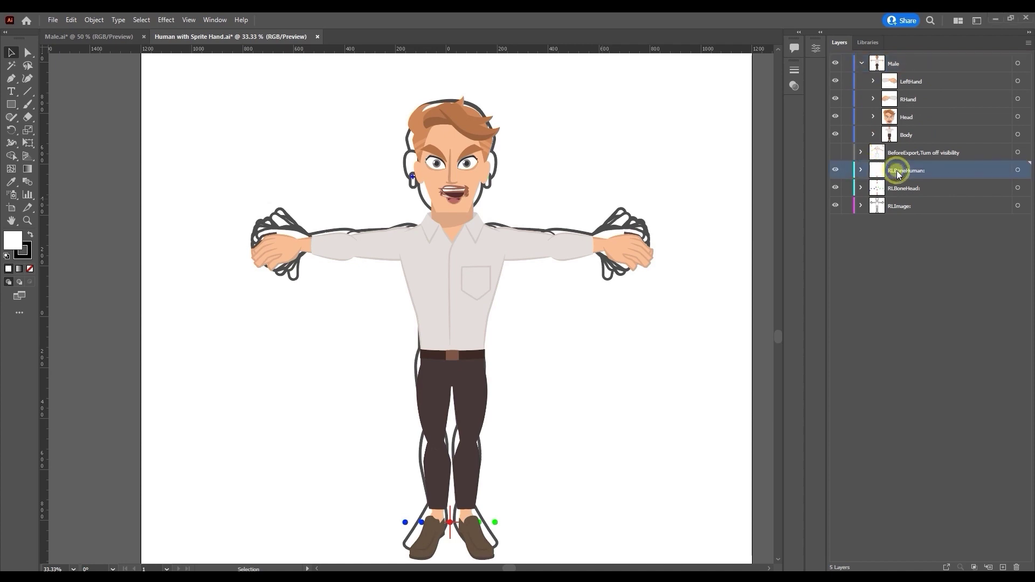
pyautogui.click(836, 63)
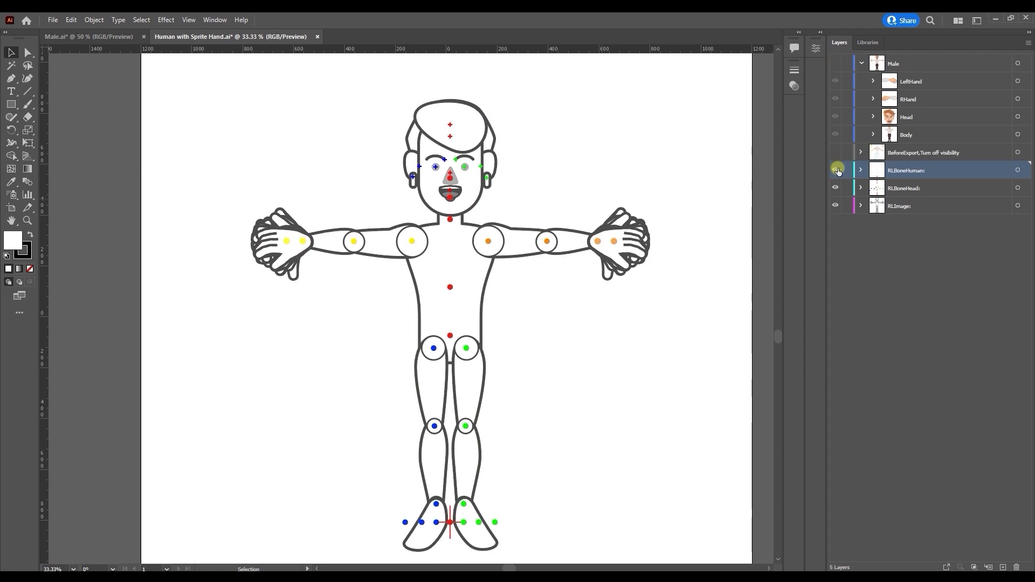
pyautogui.click(835, 171)
pyautogui.click(836, 189)
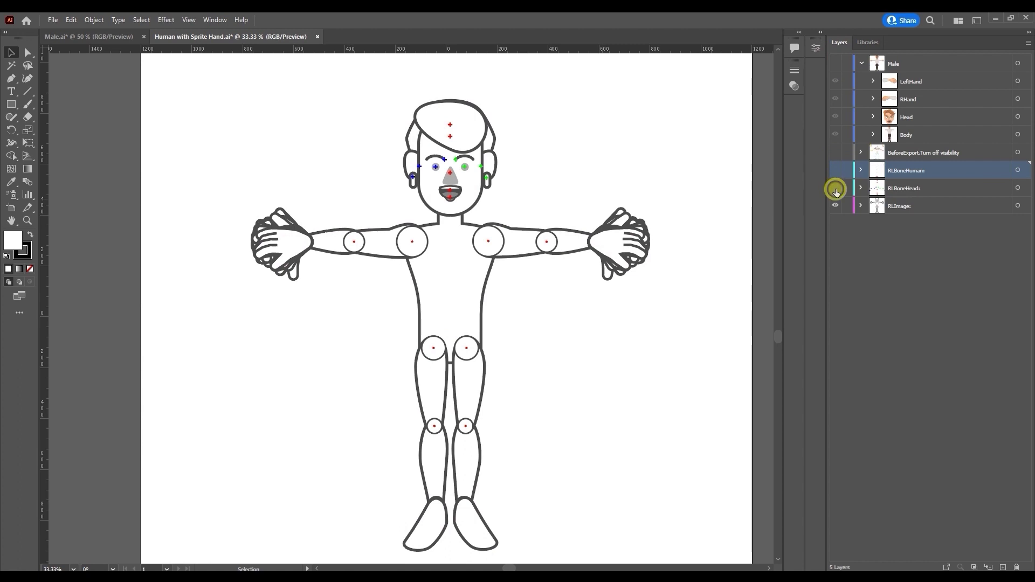
pyautogui.click(836, 64)
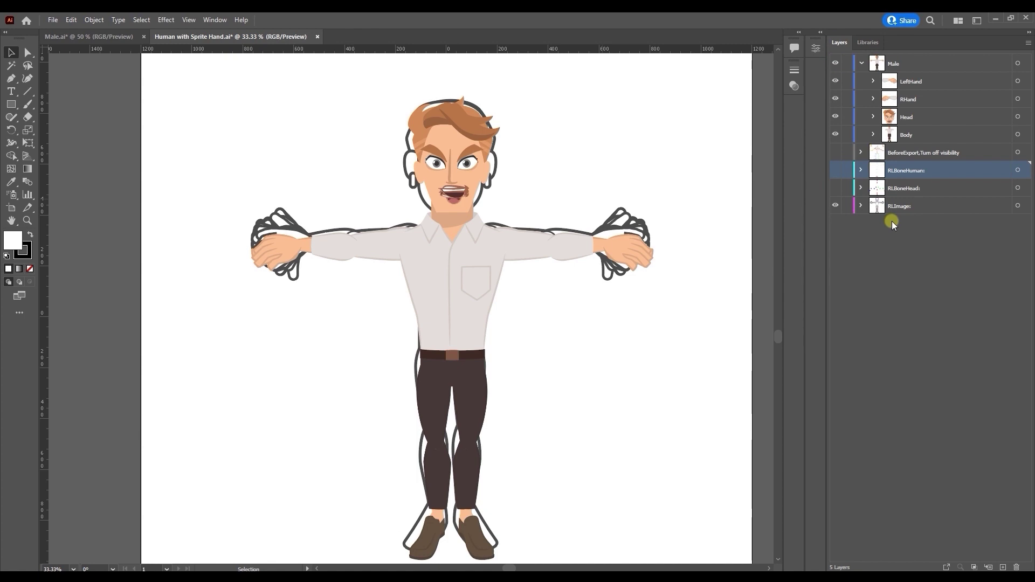
# - Expand RLImage to list its body part layers and move the whole Male layer inside RLImage
pyautogui.click(897, 206)
pyautogui.click(862, 206)
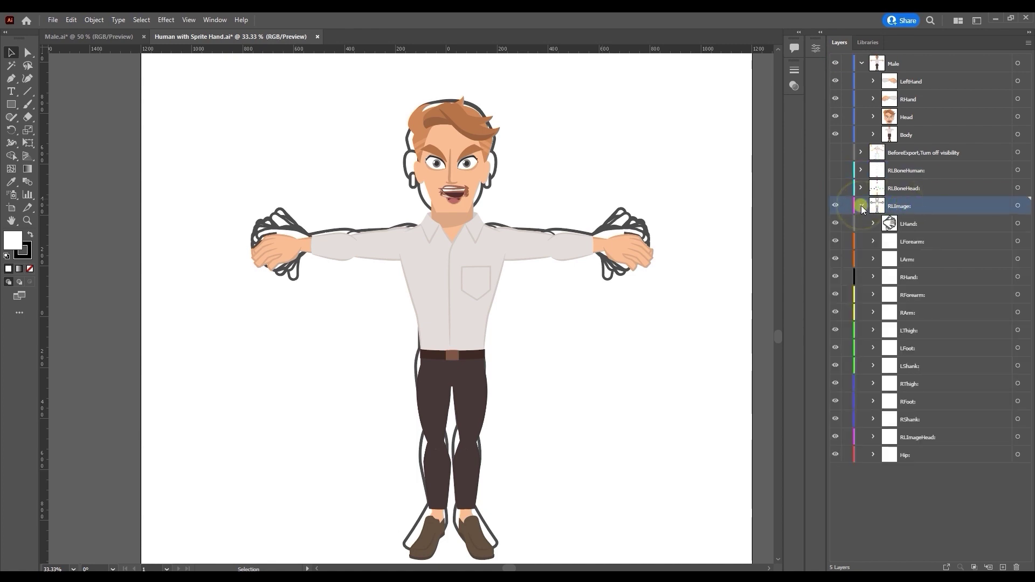
pyautogui.click(907, 227)
pyautogui.click(907, 242)
pyautogui.click(908, 277)
pyautogui.click(908, 312)
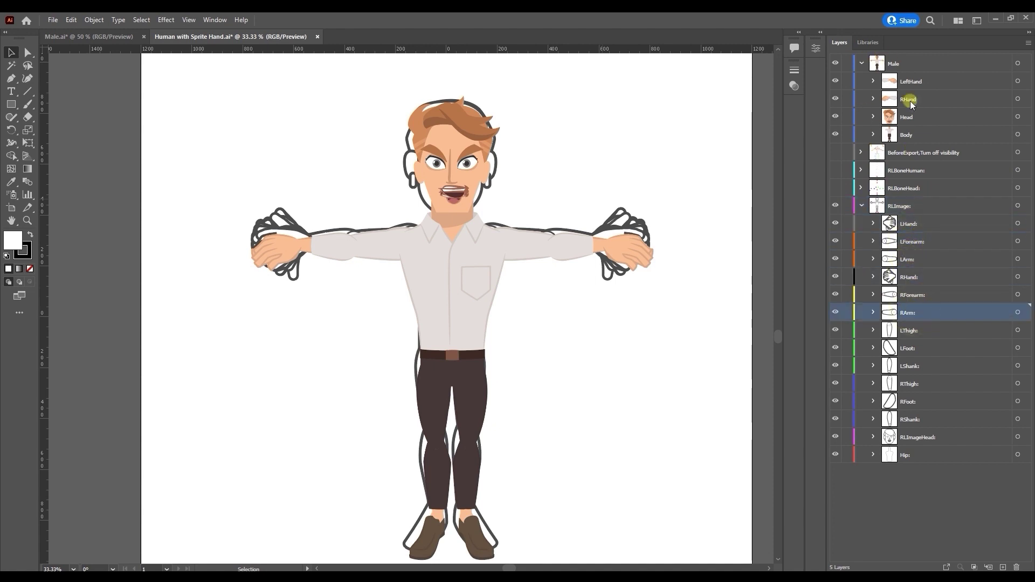
pyautogui.moveTo(894, 66); pyautogui.dragTo(912, 214)
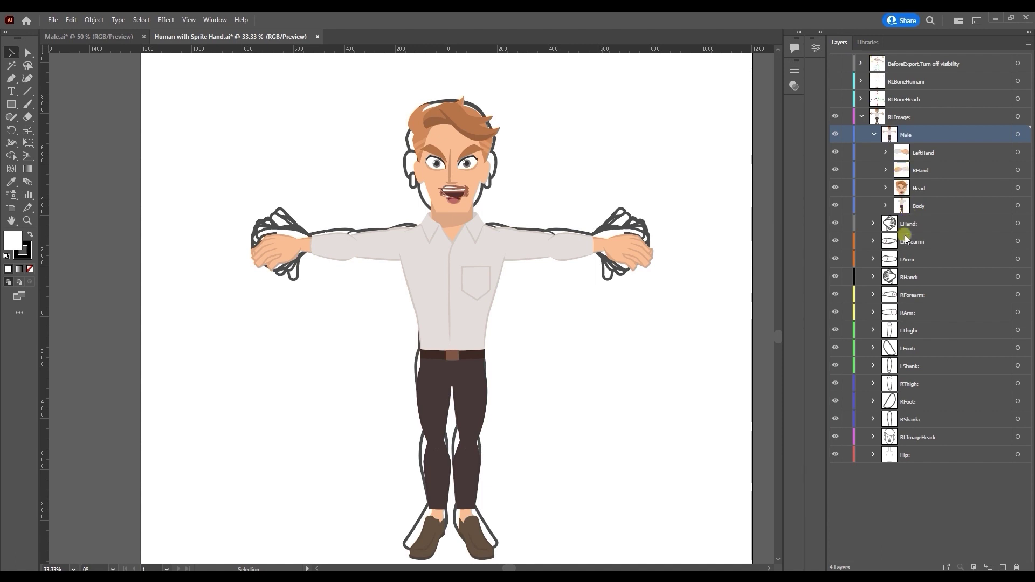
# - Expand the Body sublayer of Male to compare its parts with the template's LHand, LForearm and LArm layers
pyautogui.click(913, 210)
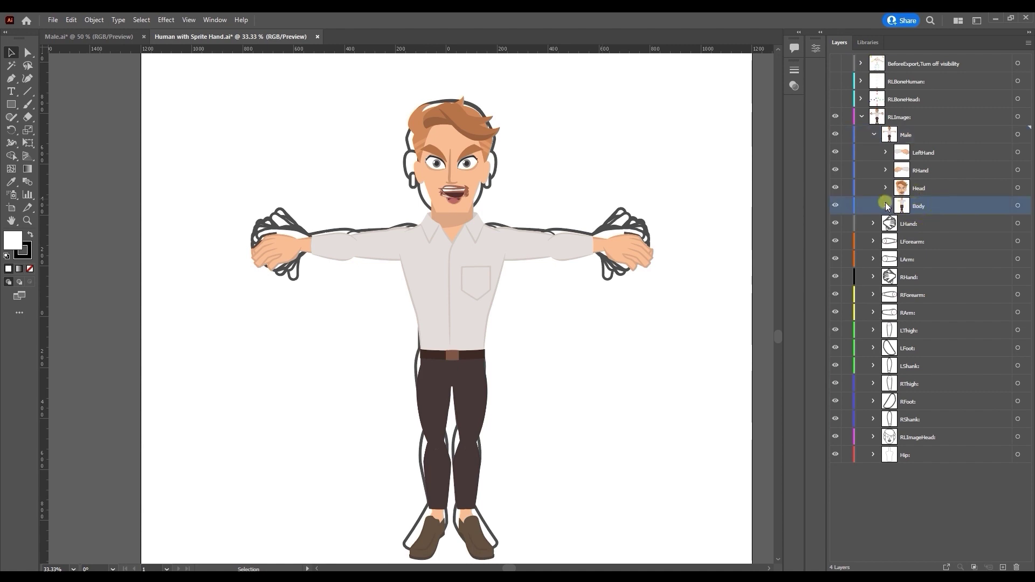
pyautogui.click(886, 206)
pyautogui.scroll(-3, 889, 295)
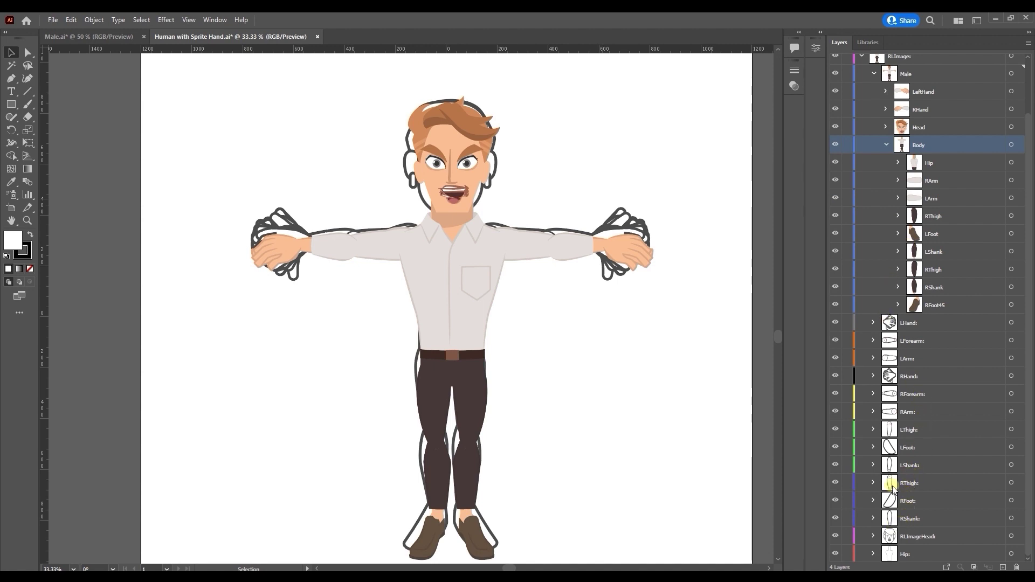
pyautogui.click(906, 324)
pyautogui.click(923, 340)
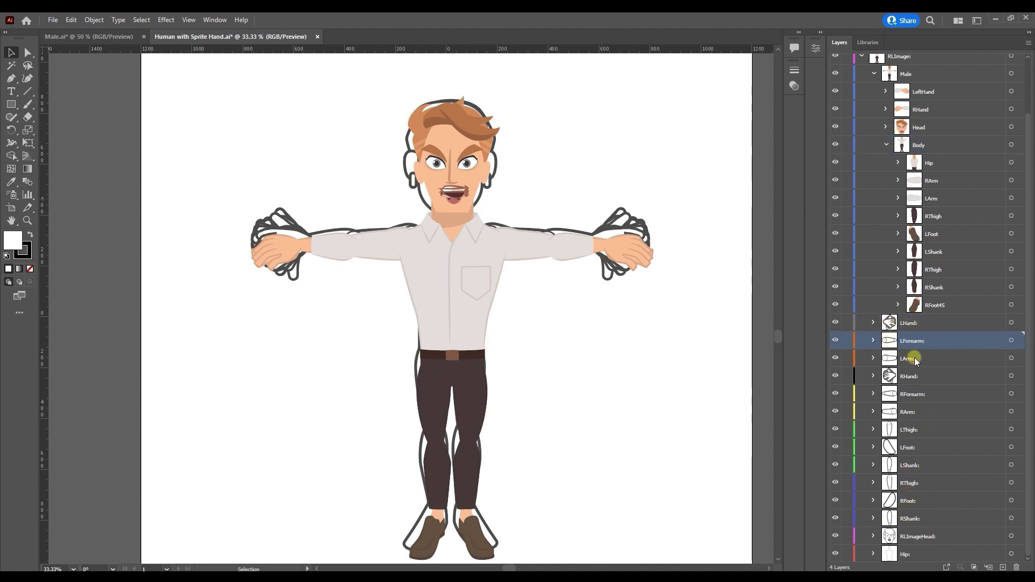
pyautogui.click(925, 360)
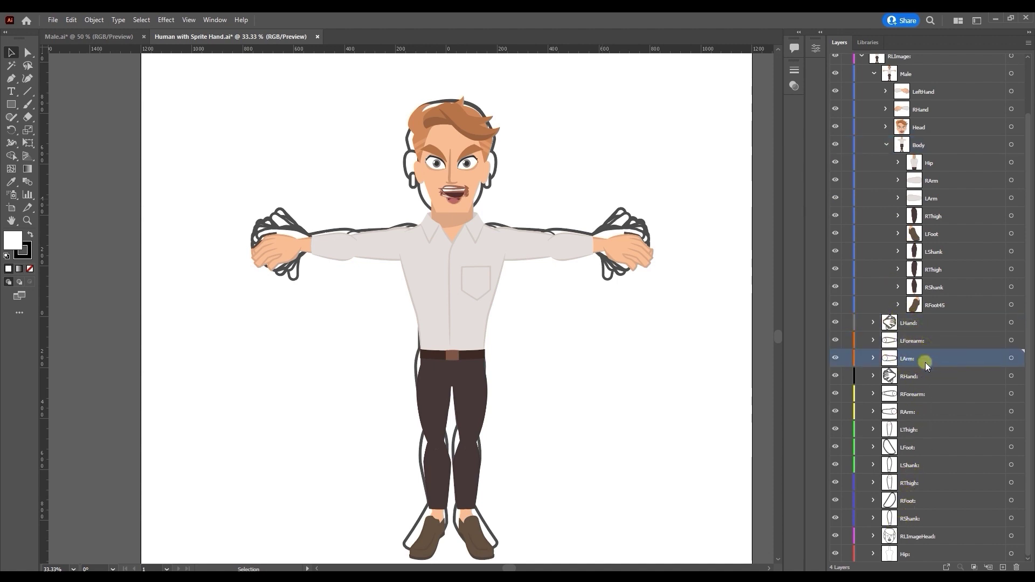
# - Move the RFoot45 artwork from Body into the template's RFoot layer and hide the template foot shape beneath it
pyautogui.click(919, 304)
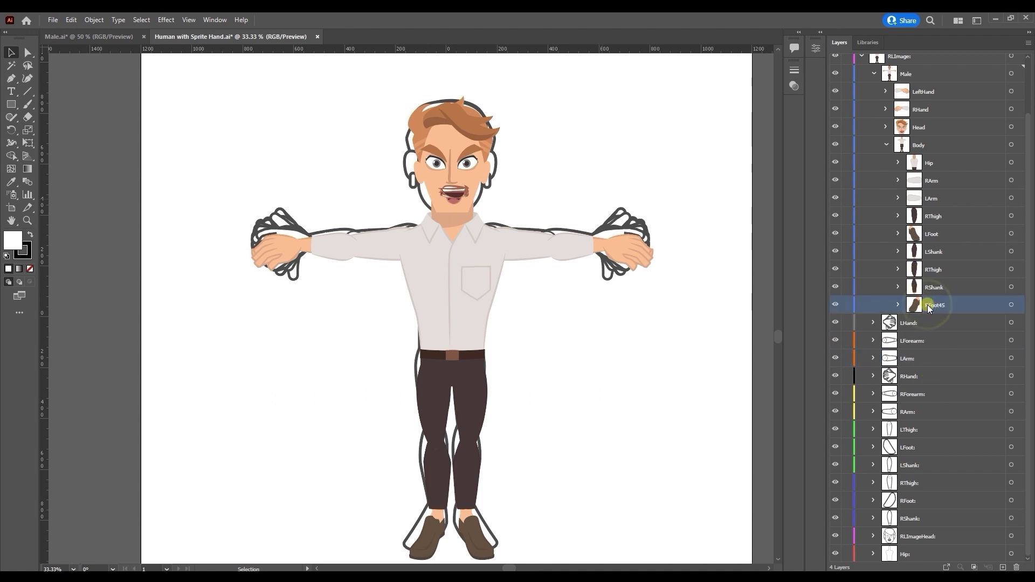
pyautogui.click(908, 502)
pyautogui.click(874, 501)
pyautogui.scroll(-1, 874, 500)
pyautogui.click(919, 501)
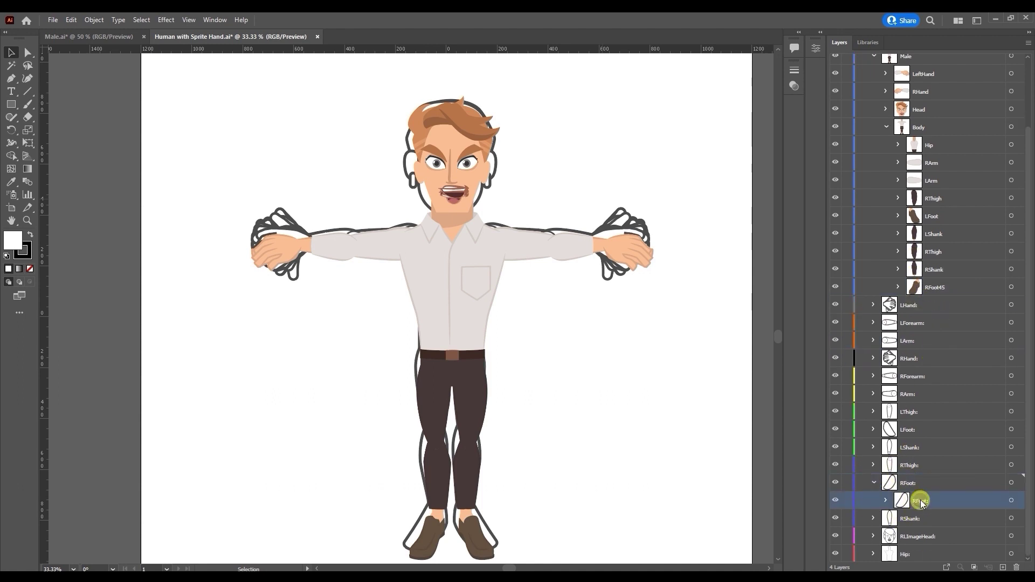
pyautogui.click(933, 287)
pyautogui.click(936, 286)
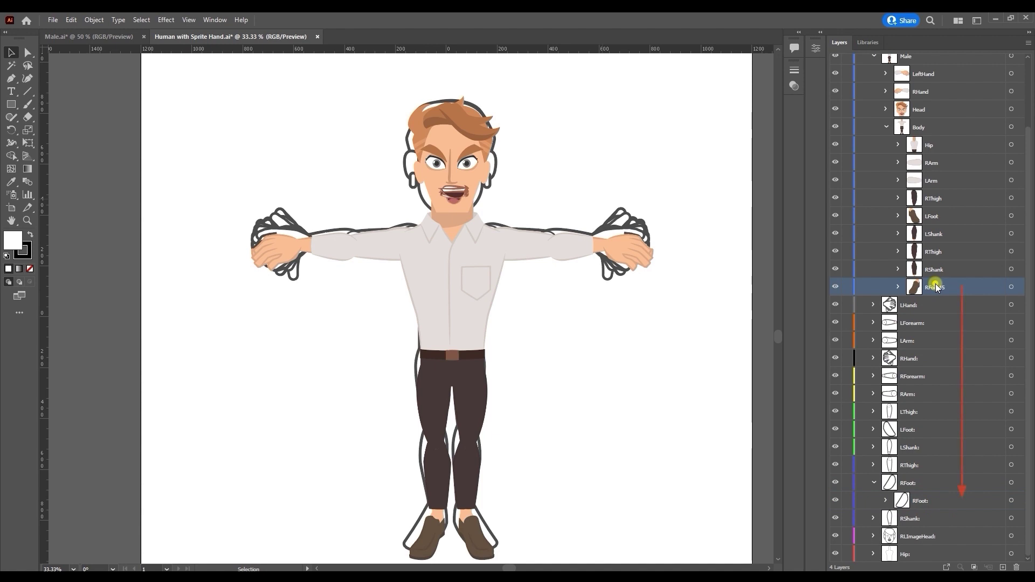
pyautogui.moveTo(936, 287); pyautogui.dragTo(912, 483)
pyautogui.click(920, 466)
pyautogui.click(920, 501)
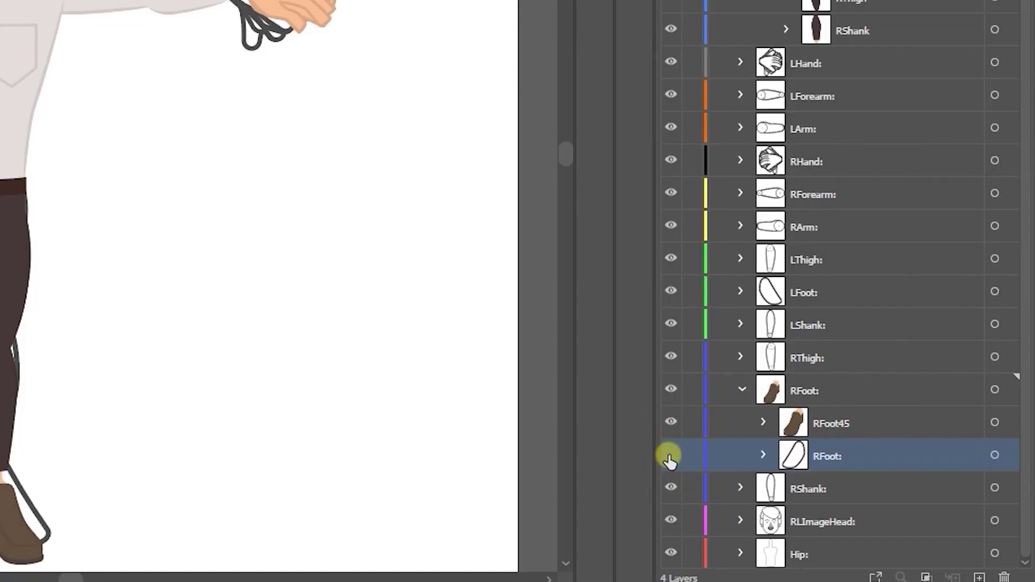
pyautogui.click(811, 392)
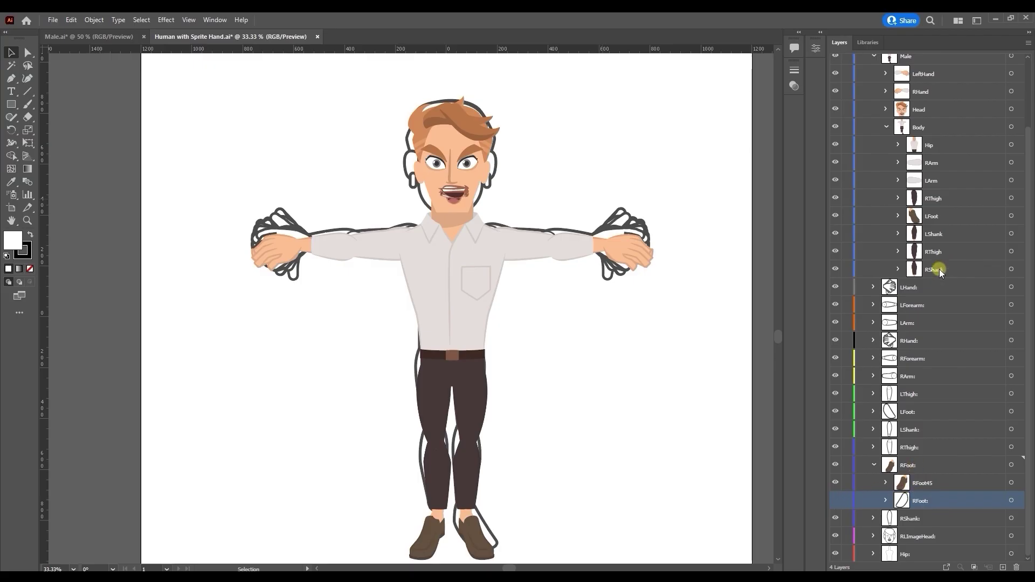
# - Try placing the RShank artwork in the LShank layer and hiding that layer's template shank shape
pyautogui.click(935, 271)
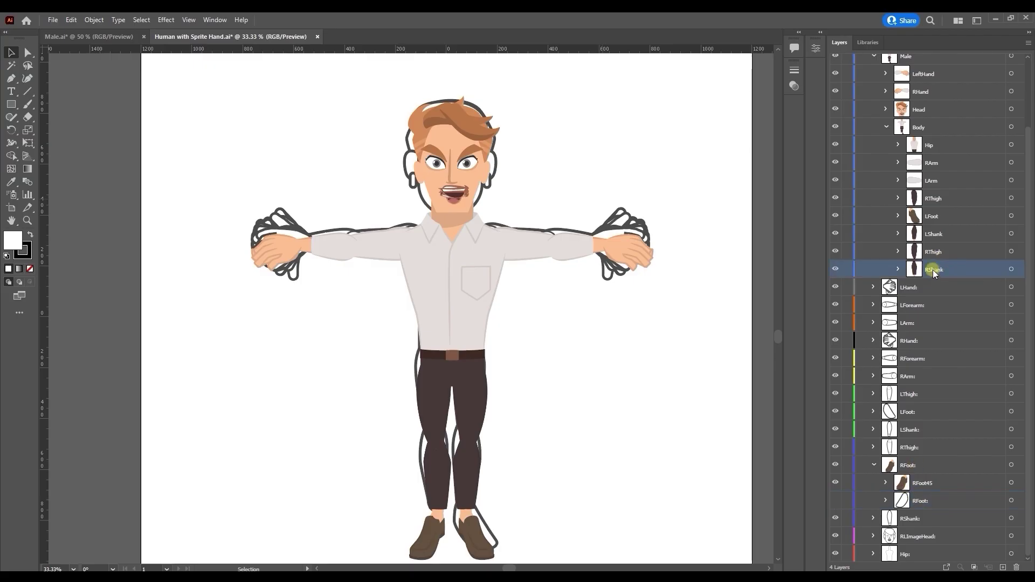
pyautogui.moveTo(935, 273); pyautogui.dragTo(888, 431)
pyautogui.click(874, 429)
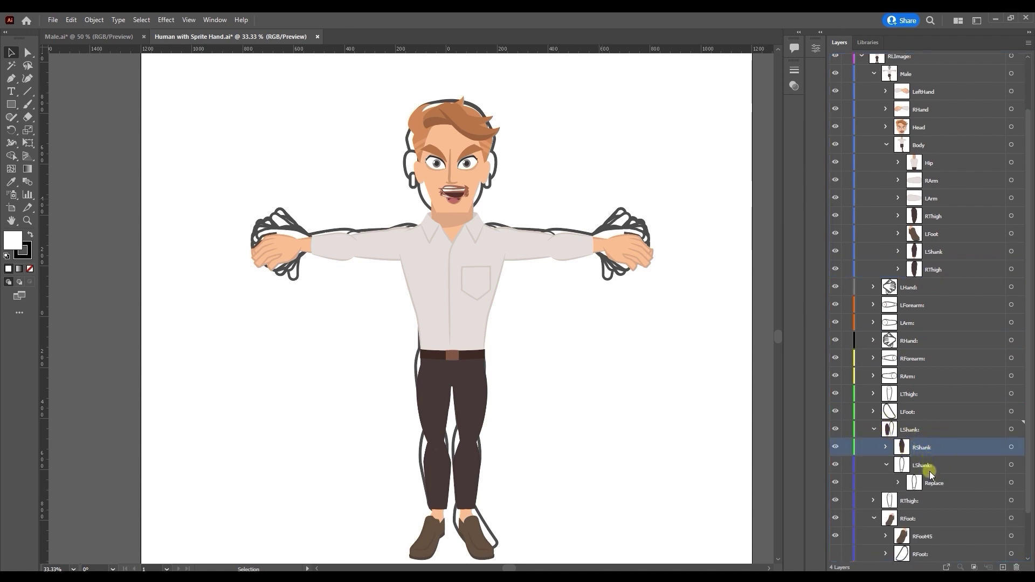
pyautogui.click(930, 472)
pyautogui.click(841, 465)
pyautogui.click(943, 448)
# - Move the RShank artwork out of LShank into the template's RShank layer and hide the template shank shape there
pyautogui.scroll(-3, 920, 448)
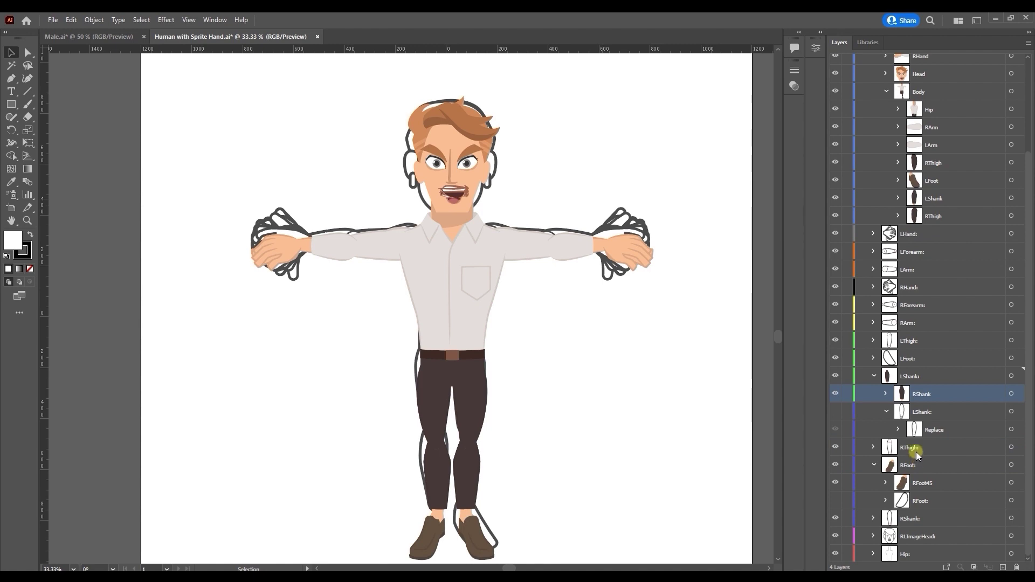
pyautogui.click(911, 520)
pyautogui.click(874, 518)
pyautogui.scroll(-1, 890, 431)
pyautogui.moveTo(923, 377); pyautogui.dragTo(922, 503)
pyautogui.click(923, 517)
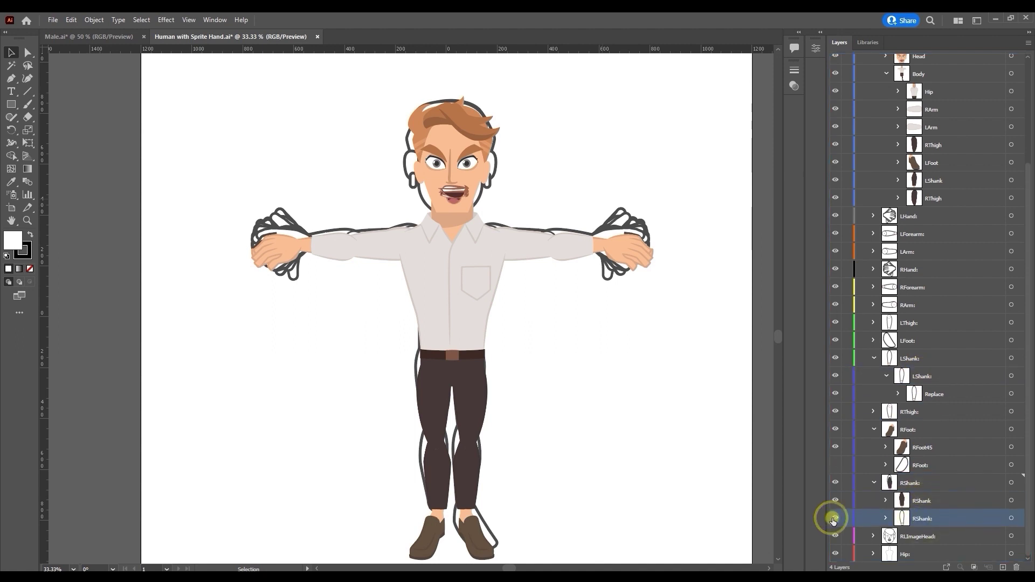
pyautogui.click(835, 519)
# - Move the remaining thigh, left shank and left foot artwork from Body into the matching template leg layers
pyautogui.moveTo(934, 201); pyautogui.dragTo(909, 411)
pyautogui.moveTo(934, 180); pyautogui.dragTo(911, 362)
pyautogui.click(888, 447)
pyautogui.moveTo(931, 268); pyautogui.dragTo(908, 412)
pyautogui.moveTo(933, 252); pyautogui.dragTo(909, 377)
pyautogui.click(874, 430)
# - Replace the template's arm, forearm and hip shapes with the male artwork and expand the LeftHand and RHand sublayers
pyautogui.moveTo(949, 237); pyautogui.dragTo(920, 365)
pyautogui.moveTo(931, 241); pyautogui.dragTo(917, 294)
pyautogui.click(836, 437)
pyautogui.moveTo(929, 223); pyautogui.dragTo(911, 473)
pyautogui.click(886, 169)
pyautogui.click(886, 152)
pyautogui.moveTo(926, 259); pyautogui.dragTo(912, 366)
pyautogui.click(873, 295)
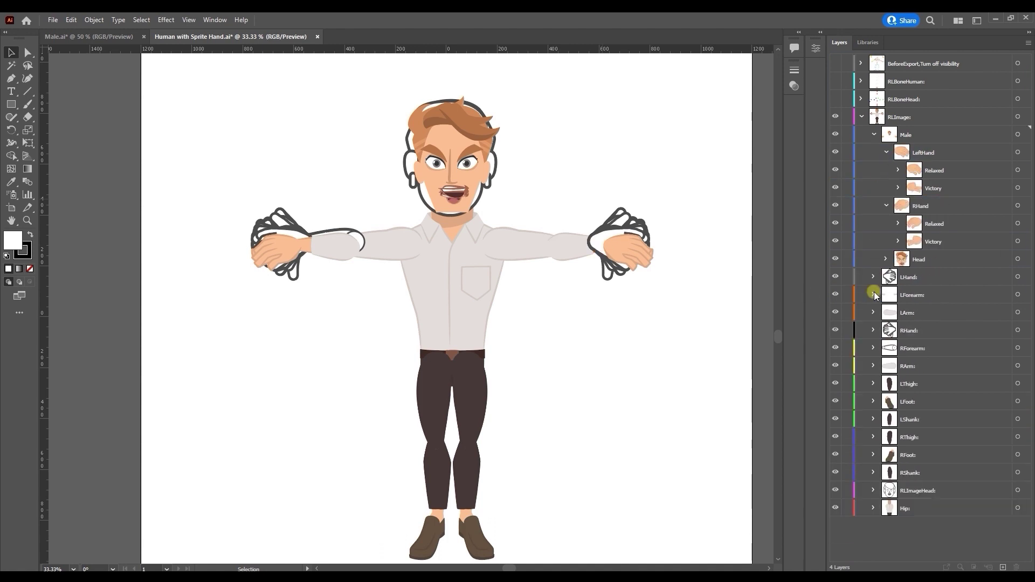
pyautogui.click(873, 384)
pyautogui.click(873, 294)
# - Expand the template's LHand layer to list its hand gesture sublayers for the LeftHand Relaxed and Victory artwork
pyautogui.click(932, 173)
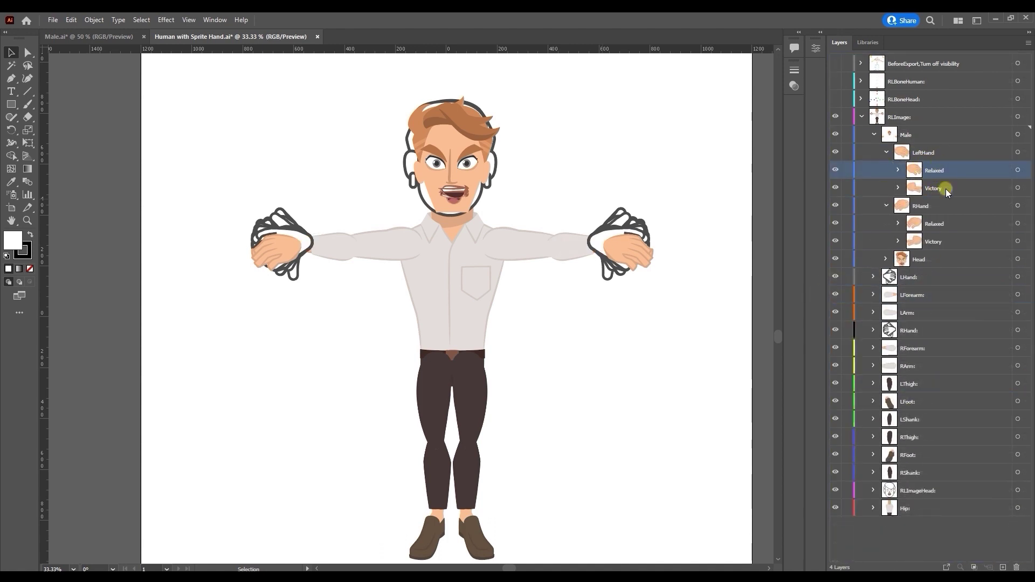
pyautogui.click(886, 278)
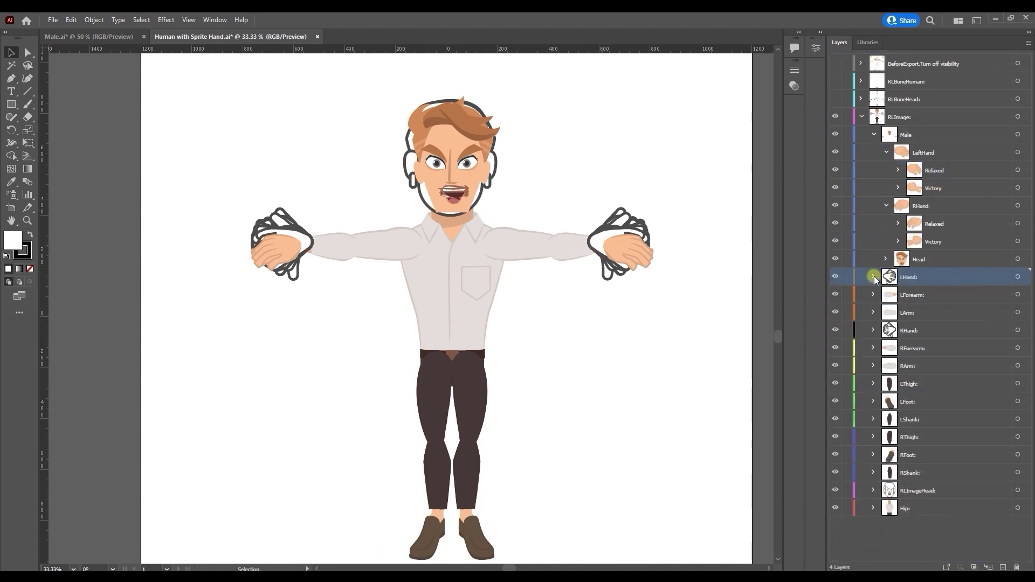
pyautogui.click(874, 277)
pyautogui.scroll(-5, 926, 370)
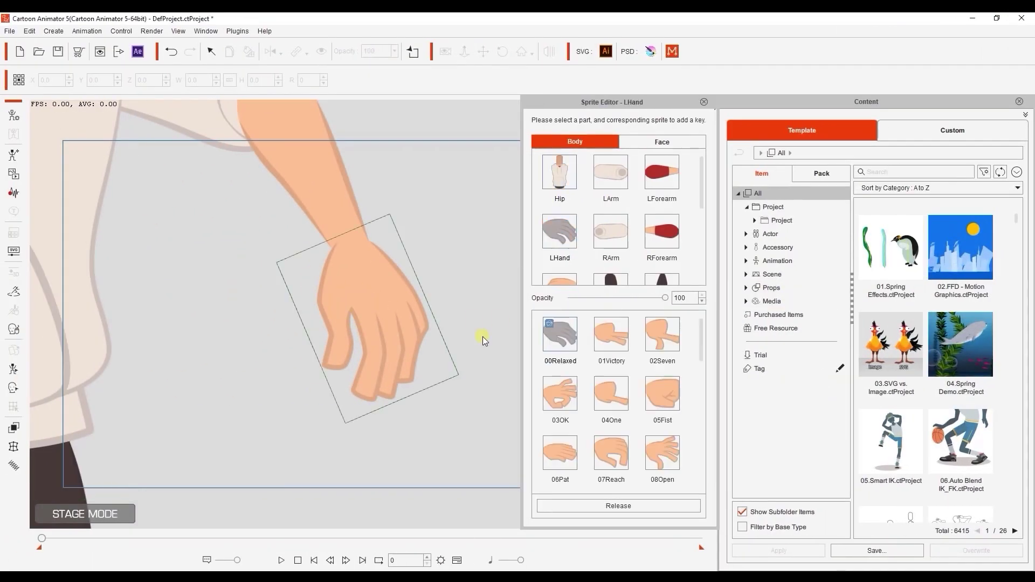
# - In Cartoon Animator's Sprite Editor, preview the left-hand sprites 01Victory, 02Seven, 03OK, 04One, 05Fist and 06Pat
pyautogui.click(611, 335)
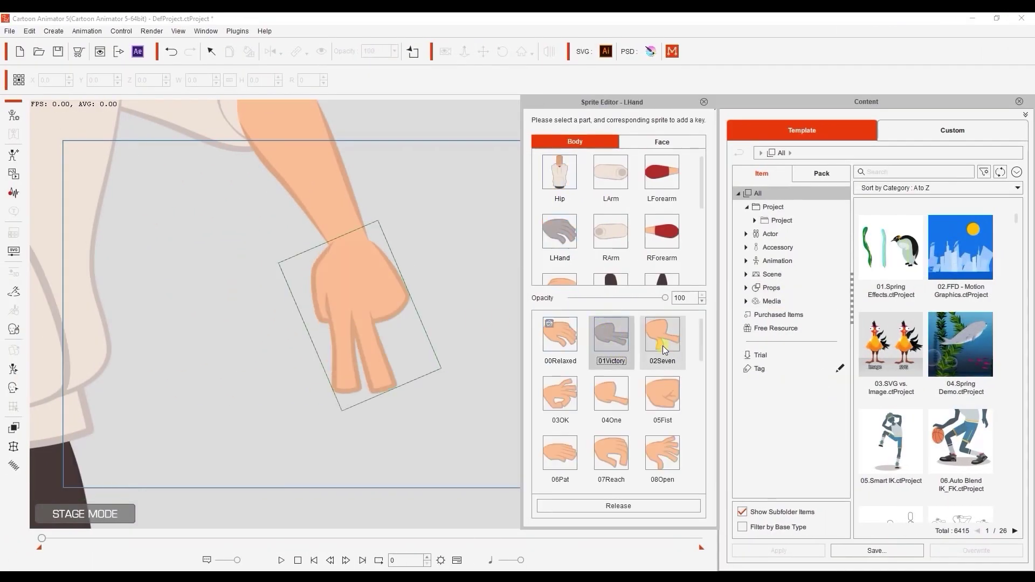
pyautogui.click(661, 337)
pyautogui.click(561, 394)
pyautogui.click(628, 406)
pyautogui.click(663, 399)
pyautogui.click(558, 452)
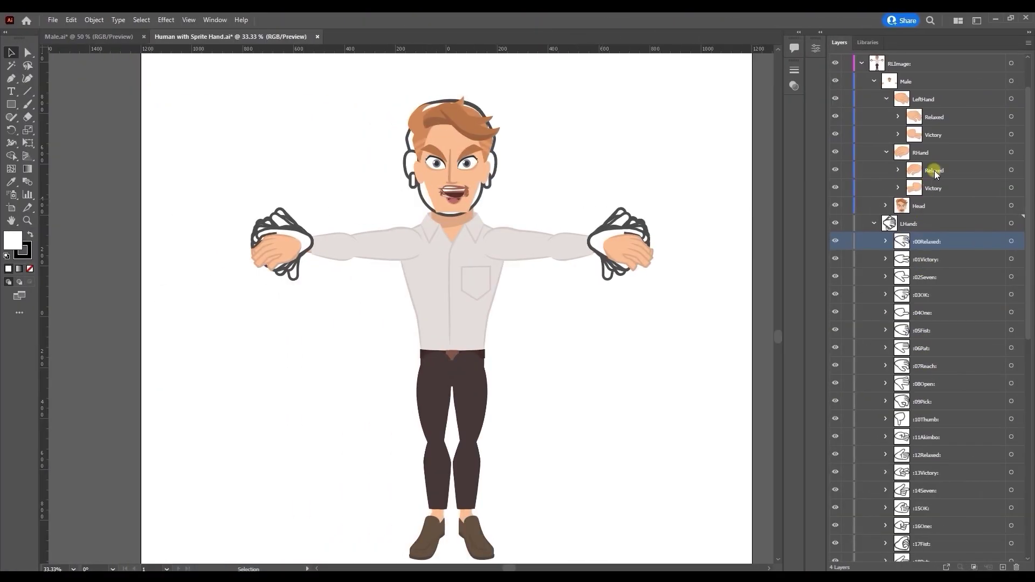
# - Back in Illustrator, place LeftHand's Relaxed and Victory artwork in LHand's :00Relaxed and :01Victory layers, hiding the template hands there
pyautogui.click(934, 170)
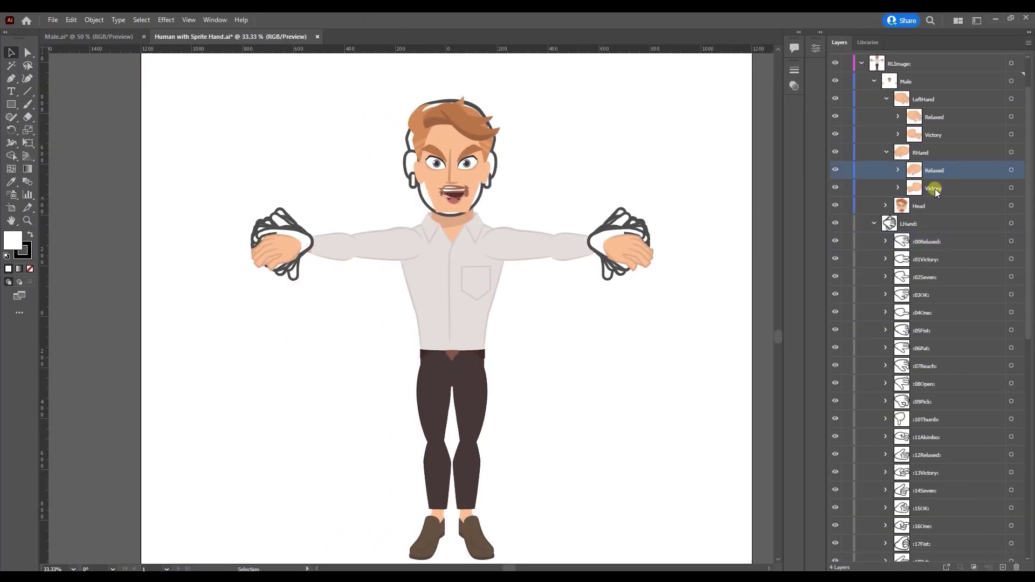
pyautogui.click(934, 188)
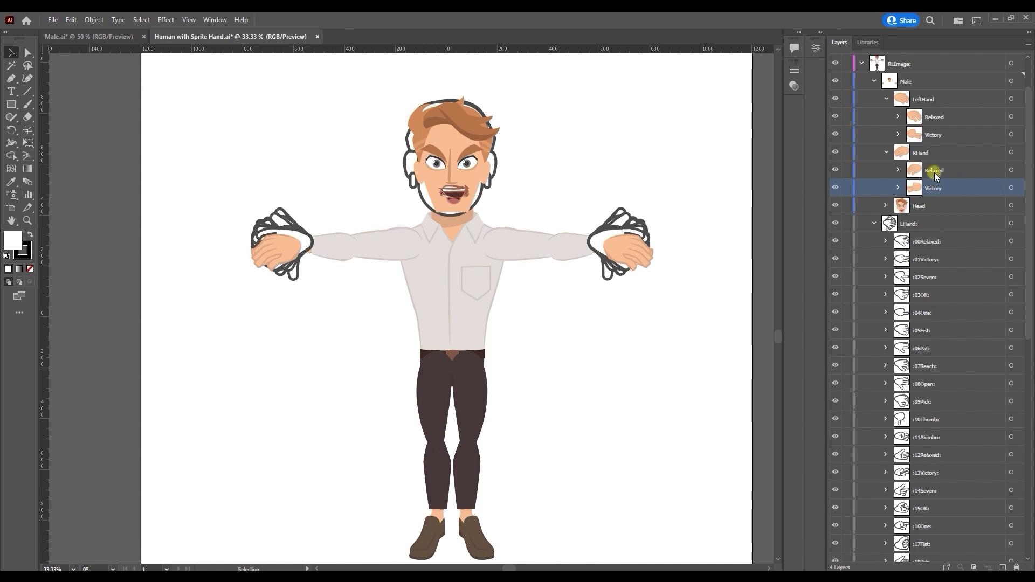
pyautogui.click(936, 172)
pyautogui.click(932, 117)
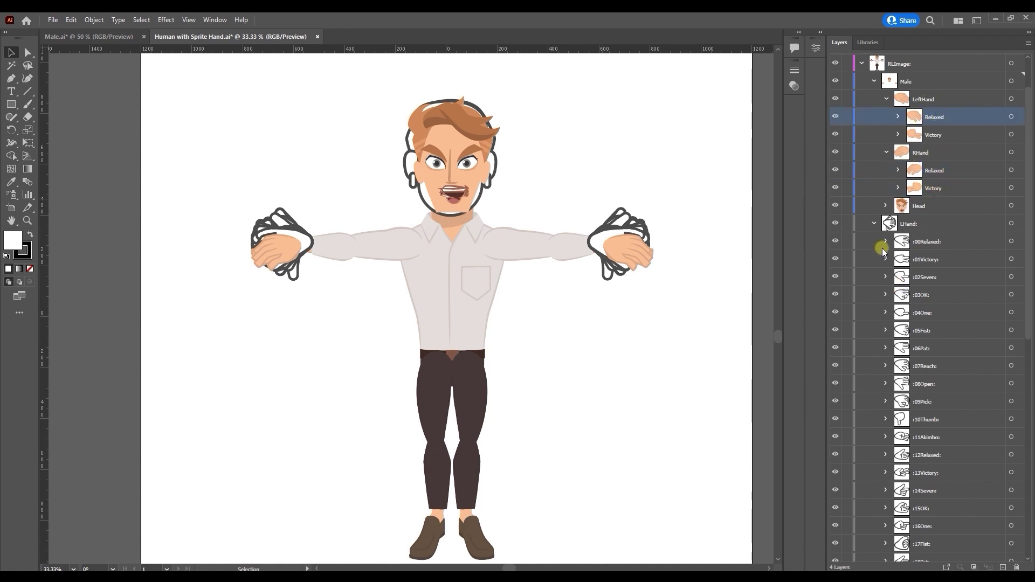
pyautogui.click(885, 244)
pyautogui.moveTo(933, 120); pyautogui.dragTo(940, 259)
pyautogui.click(836, 259)
pyautogui.click(915, 119)
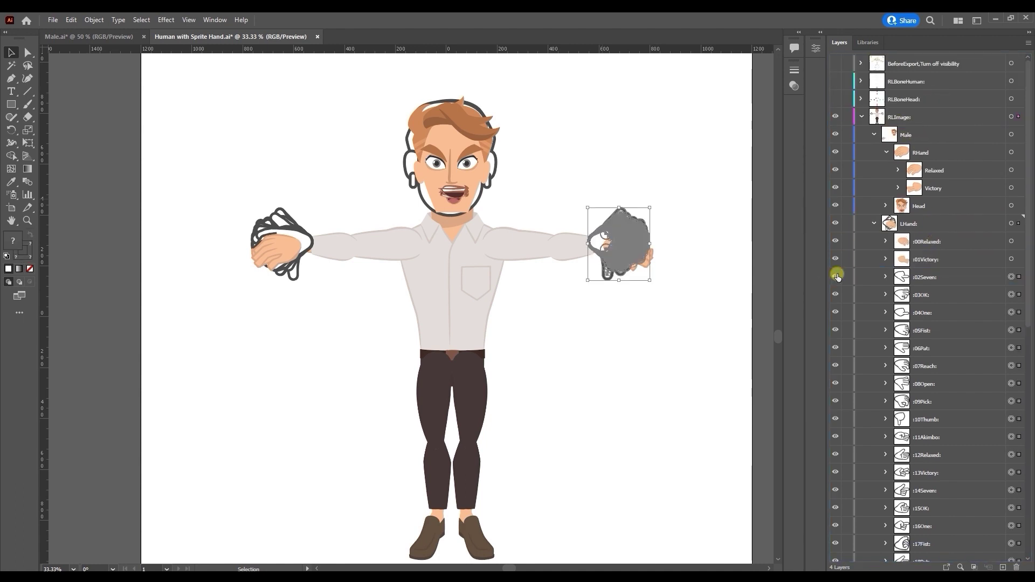
# - Hide LHand's unused template gestures from :02Seven through :29Open and collapse the LHand layer
pyautogui.click(835, 277)
pyautogui.moveTo(835, 447); pyautogui.dragTo(835, 455)
pyautogui.scroll(-3, 849, 397)
pyautogui.moveTo(836, 314); pyautogui.dragTo(837, 452)
pyautogui.click(926, 333)
pyautogui.scroll(-3, 908, 387)
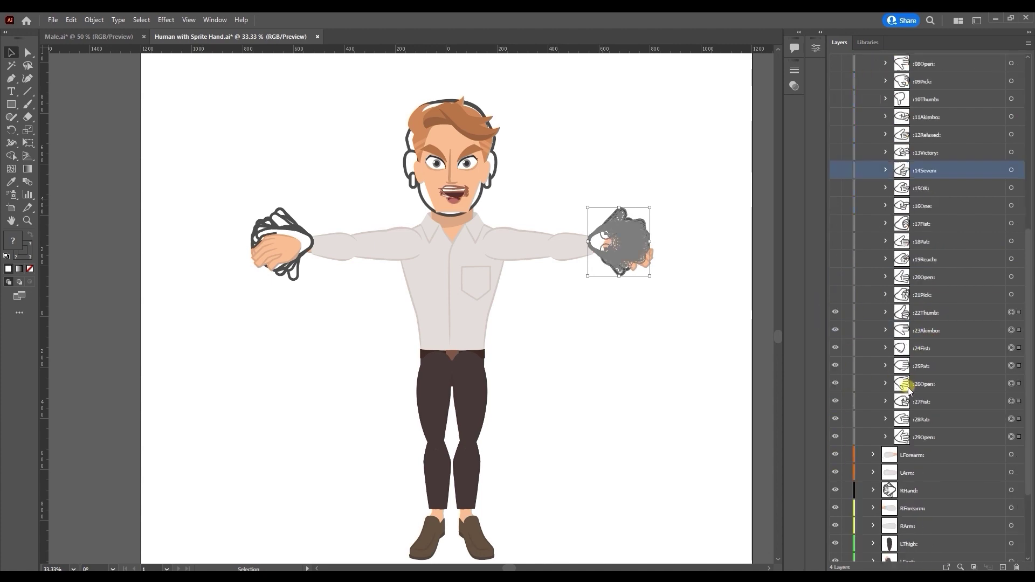
pyautogui.moveTo(836, 313); pyautogui.dragTo(836, 437)
pyautogui.click(938, 351)
pyautogui.scroll(5, 941, 355)
pyautogui.click(873, 224)
# - Place the male right-hand artwork in the template's RHand gesture layers, hide the unused template gestures there and collapse the layer
pyautogui.click(873, 277)
pyautogui.scroll(-4, 917, 315)
pyautogui.moveTo(836, 116); pyautogui.dragTo(836, 544)
pyautogui.click(928, 279)
pyautogui.click(934, 173)
# - Move the RLImageHead and Hip layers together to directly above LThigh in the RLImage stack
pyautogui.click(926, 387)
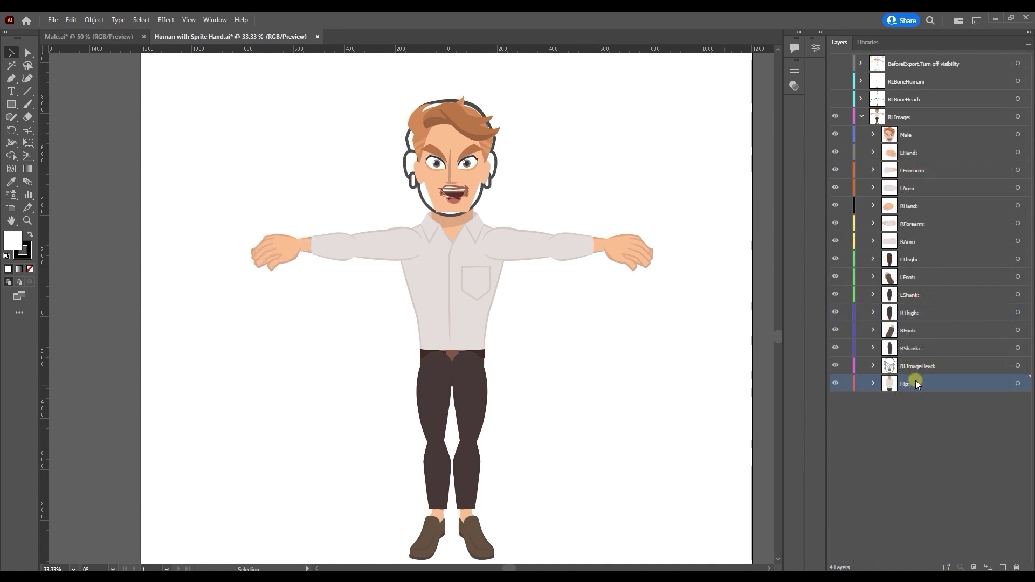
pyautogui.keyDown('shift'); pyautogui.click(915, 366); pyautogui.keyUp('shift')
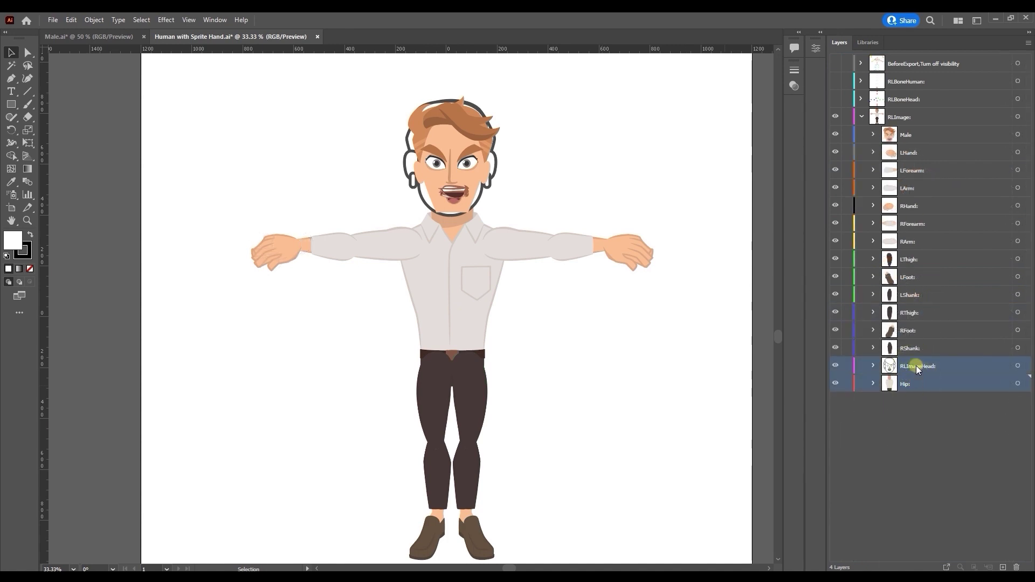
pyautogui.moveTo(917, 366); pyautogui.dragTo(933, 261)
pyautogui.click(931, 261)
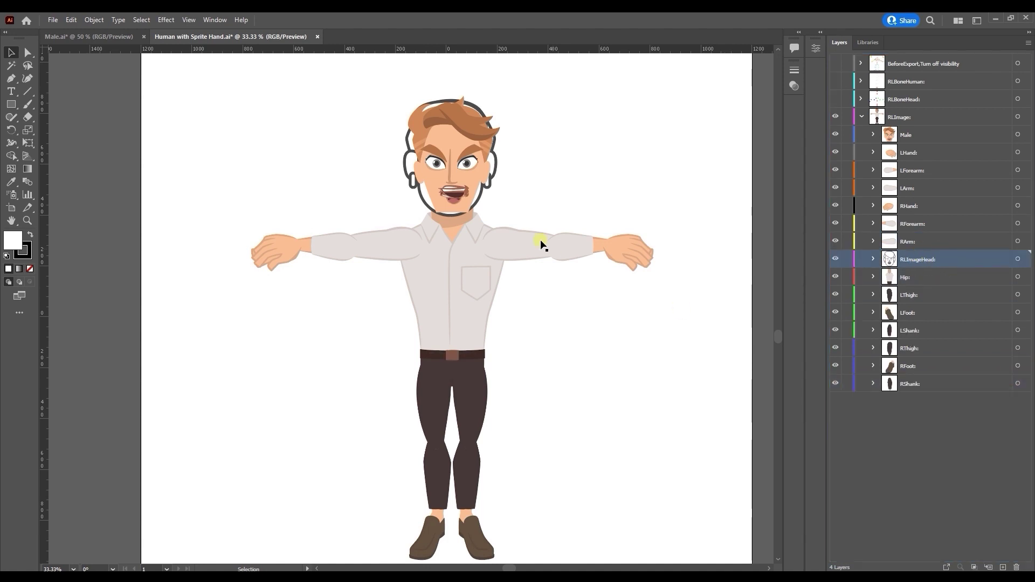
# - Move the LArm and RArm layers together to directly below Hip so the torso covers the upper arms
pyautogui.click(914, 202)
pyautogui.click(912, 193)
pyautogui.keyDown('ctrl'); pyautogui.click(924, 242); pyautogui.keyUp('ctrl')
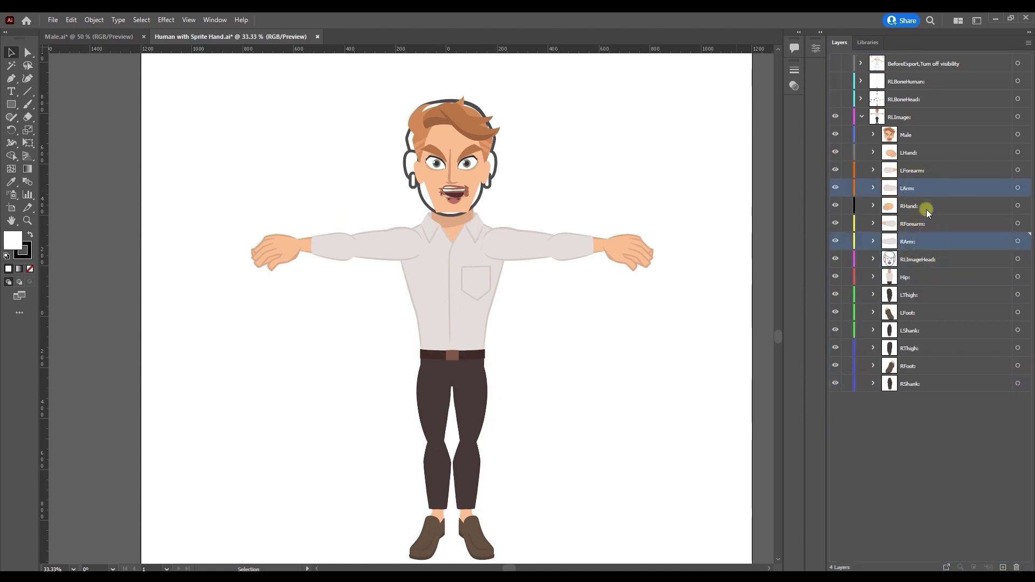
pyautogui.moveTo(911, 187); pyautogui.dragTo(916, 281)
pyautogui.click(352, 243)
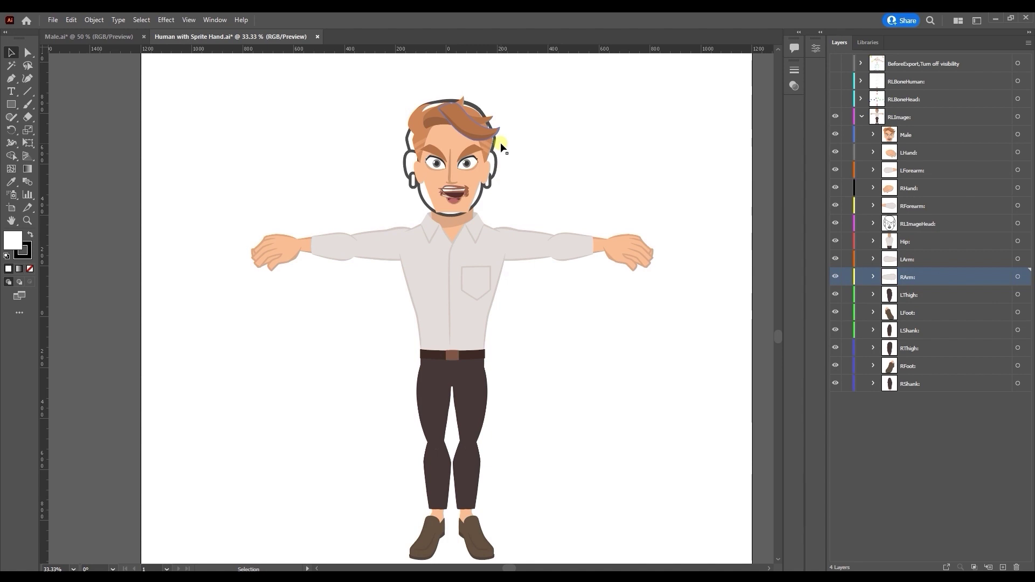
# - Expand the Male layer and its Head sublayer to list the facial parts from FrontHair to BackHairBase
pyautogui.click(900, 141)
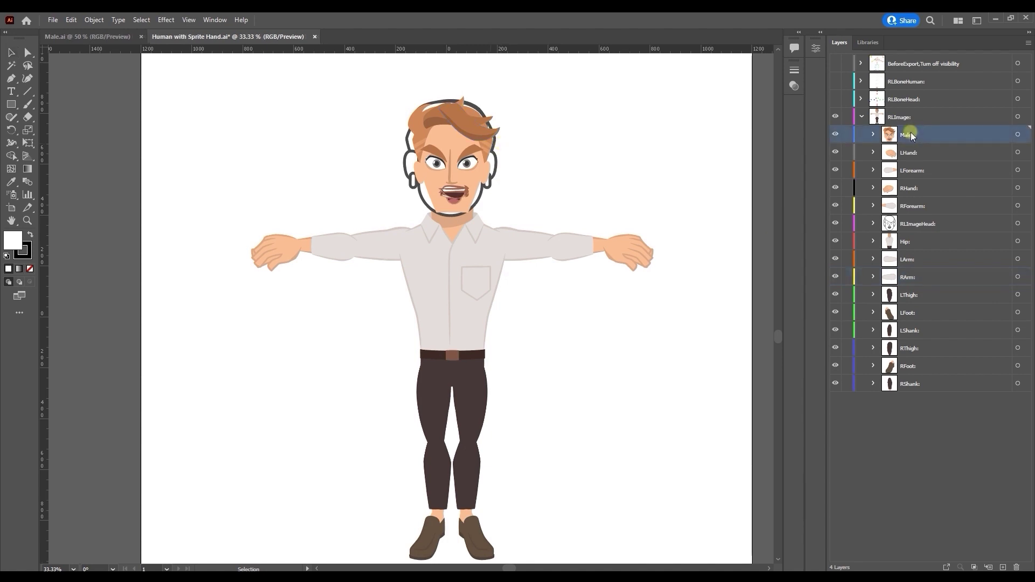
pyautogui.click(874, 135)
pyautogui.click(887, 153)
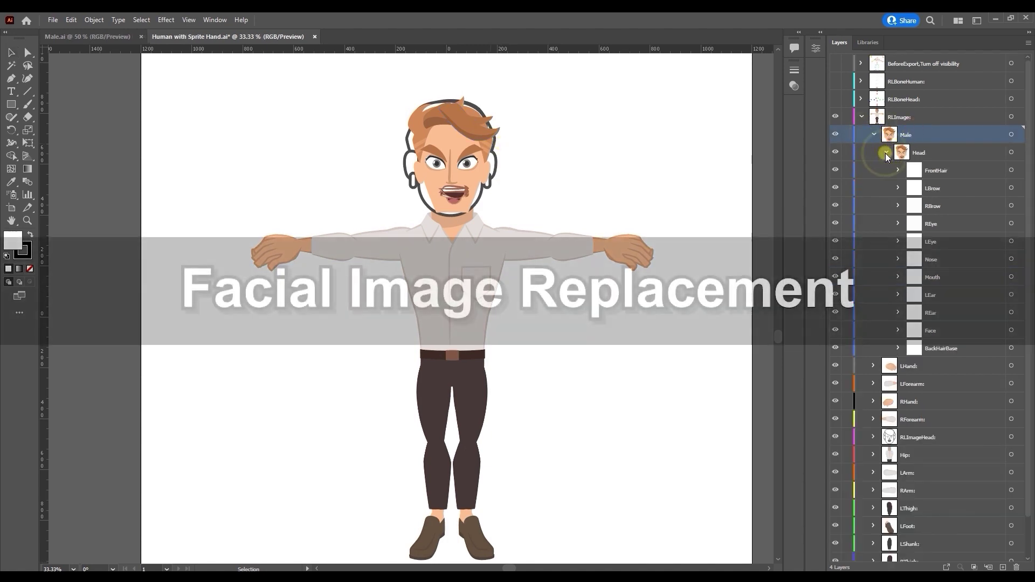
pyautogui.click(919, 172)
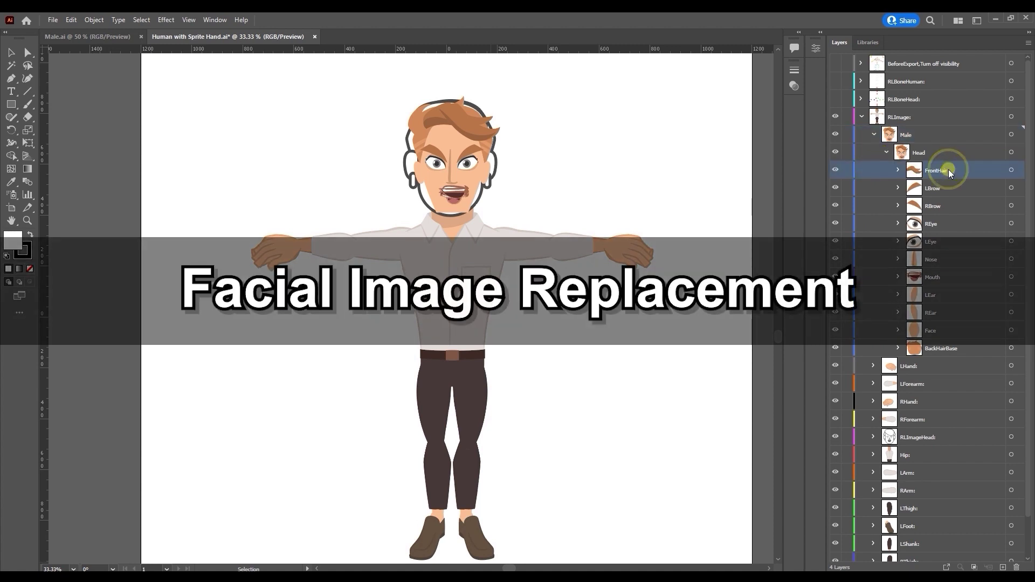
pyautogui.click(928, 350)
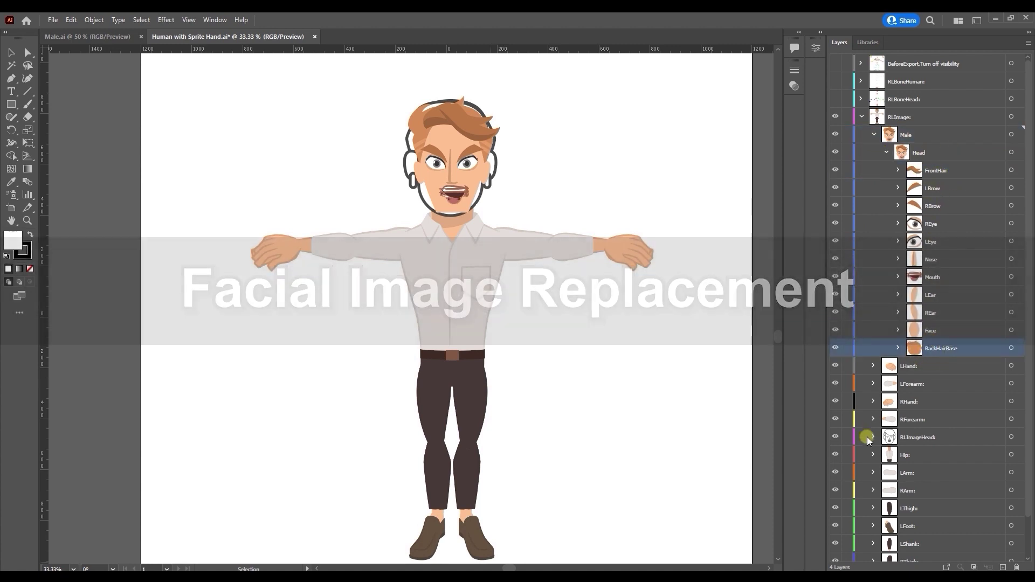
# - Move RLImageHead directly below the Male layer and expand it to list the template's facial sublayers
pyautogui.click(911, 437)
pyautogui.moveTo(912, 435); pyautogui.dragTo(912, 370)
pyautogui.click(874, 366)
pyautogui.scroll(-3, 874, 383)
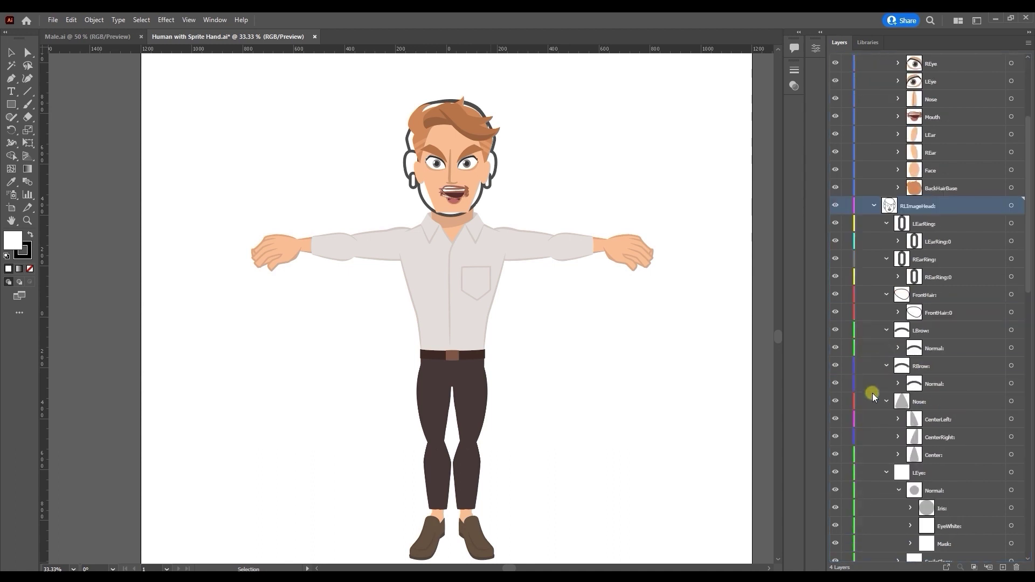
pyautogui.scroll(3, 909, 227)
# - Move the male FrontHair, LBrow and RBrow artwork into RLImageHead's matching layers, hiding the template hair and brow shapes
pyautogui.moveTo(912, 170); pyautogui.dragTo(926, 451)
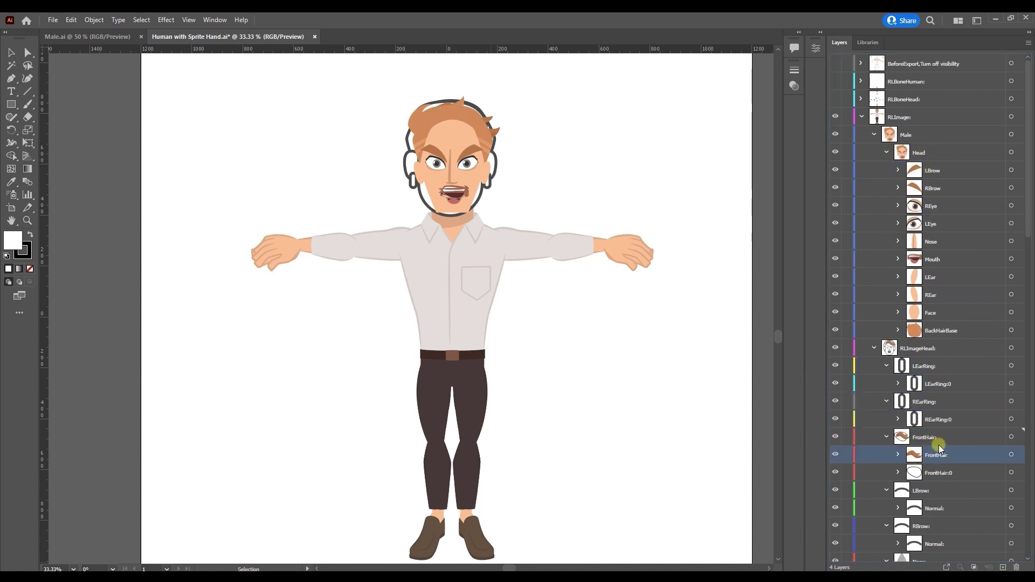
pyautogui.click(938, 172)
pyautogui.moveTo(933, 169); pyautogui.dragTo(920, 544)
pyautogui.scroll(-1, 920, 540)
pyautogui.click(836, 490)
pyautogui.click(836, 436)
pyautogui.click(886, 400)
pyautogui.click(886, 419)
# - Move the male Face, LEar, REar and BackHairBase artwork into RLImageHead's matching face, ear and back hair layers, hiding the template shapes
pyautogui.click(933, 187)
pyautogui.click(876, 261)
pyautogui.click(887, 348)
pyautogui.scroll(-1, 897, 388)
pyautogui.click(886, 349)
pyautogui.click(886, 365)
pyautogui.click(887, 384)
pyautogui.click(886, 401)
pyautogui.moveTo(943, 190); pyautogui.dragTo(933, 529)
pyautogui.moveTo(933, 150); pyautogui.dragTo(933, 478)
# - Collapse and hide the template's LEarRing and REarRing layers
pyautogui.click(886, 206)
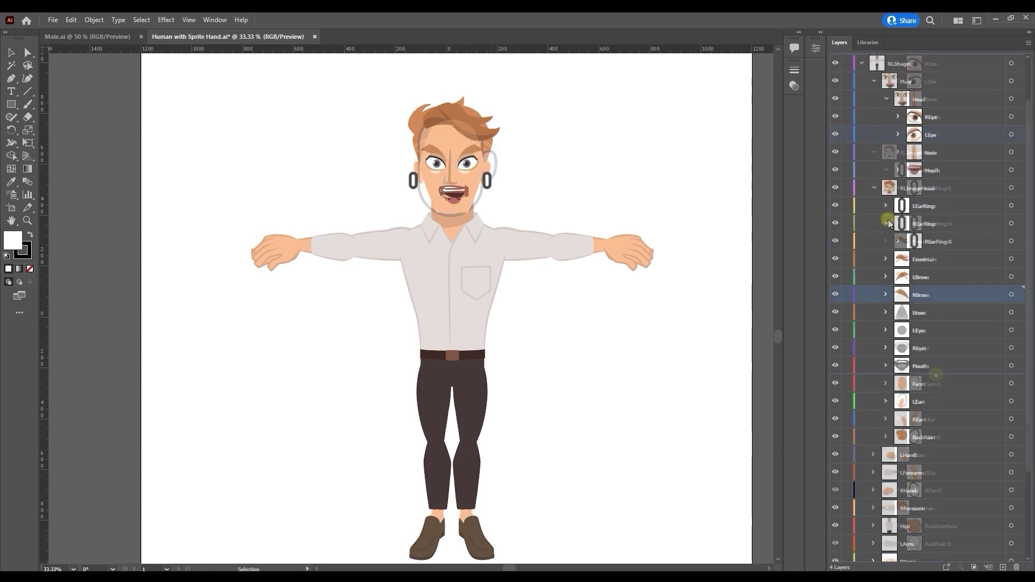
pyautogui.click(887, 223)
pyautogui.click(835, 206)
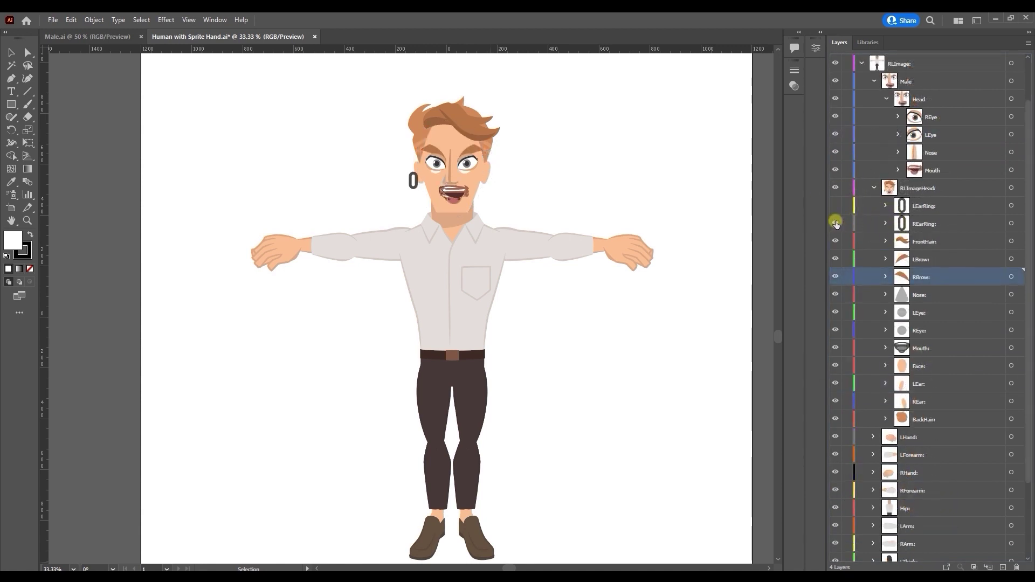
pyautogui.click(835, 223)
# - Expand the Mouth layers in the male Head and in RLImageHead to match up the mouth shapes from Normal to CDSKZ
pyautogui.click(933, 171)
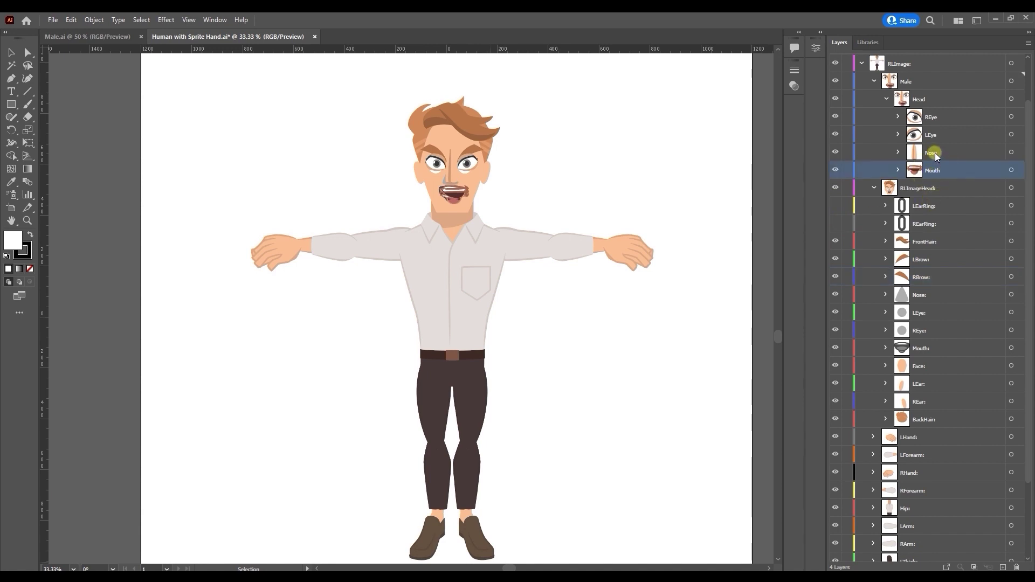
pyautogui.click(899, 170)
pyautogui.click(947, 190)
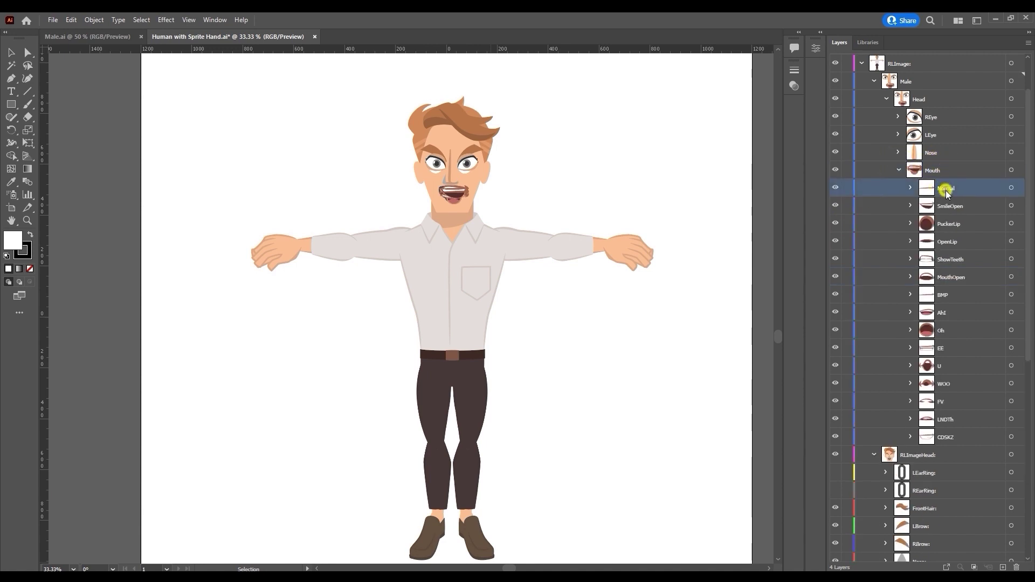
pyautogui.click(944, 248)
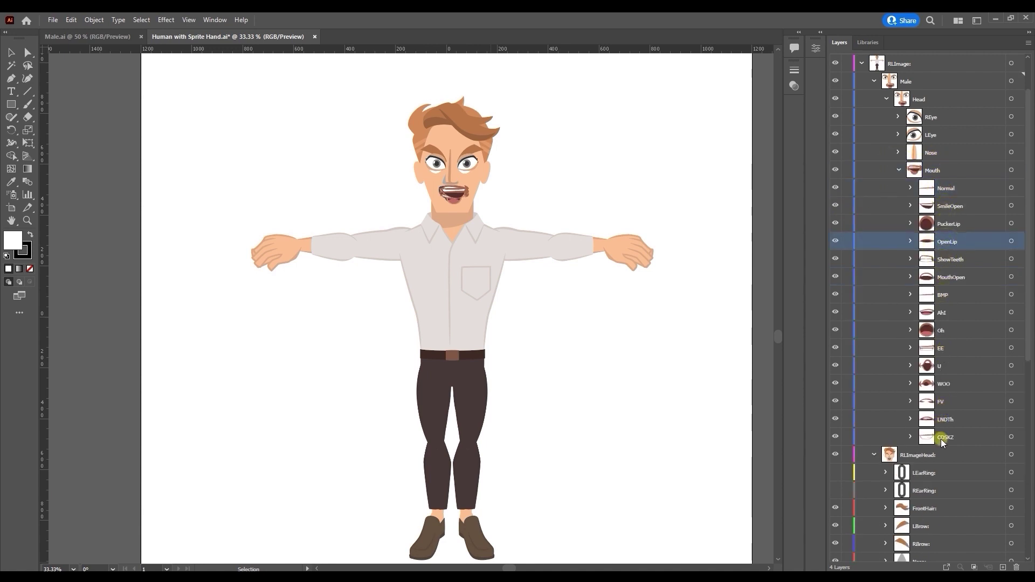
pyautogui.scroll(-3, 912, 448)
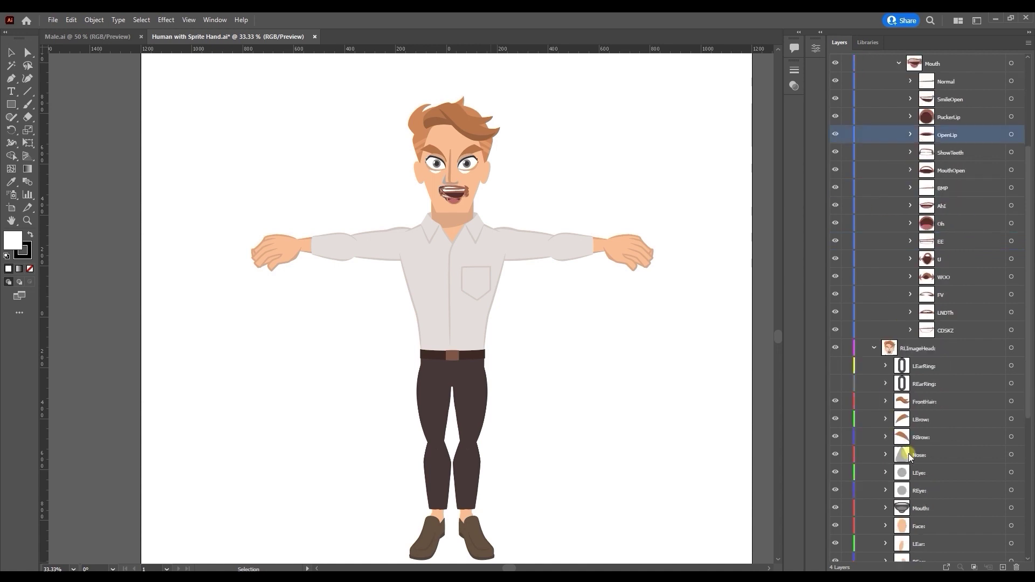
pyautogui.click(885, 508)
pyautogui.scroll(-3, 886, 485)
pyautogui.scroll(3, 938, 412)
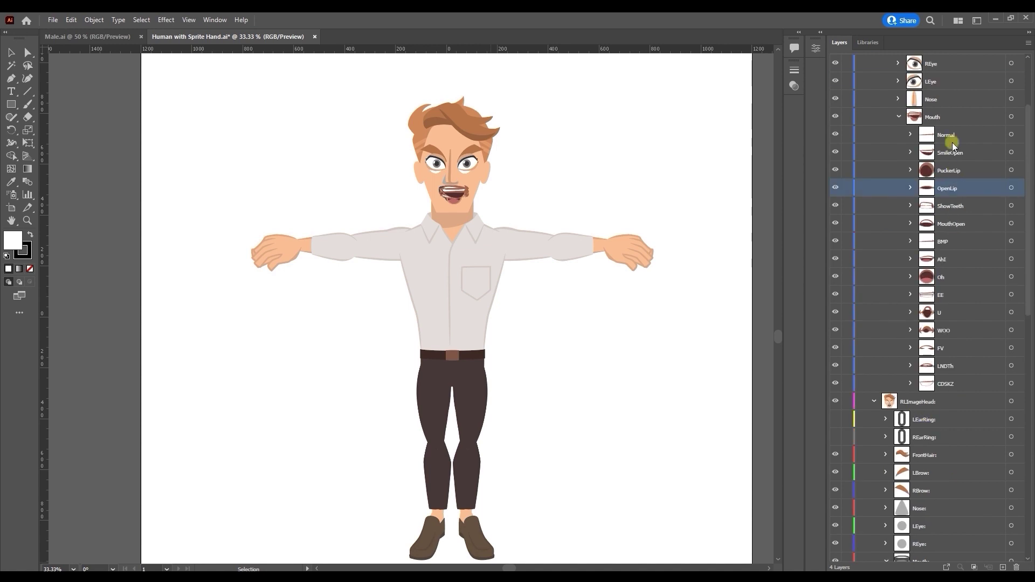
# - Move the male mouth shapes from Normal to CDSKZ into RLImageHead's matching Mouth sublayers, hide the template mouths and collapse the layer
pyautogui.scroll(-1, 938, 412)
pyautogui.moveTo(947, 135); pyautogui.dragTo(936, 527)
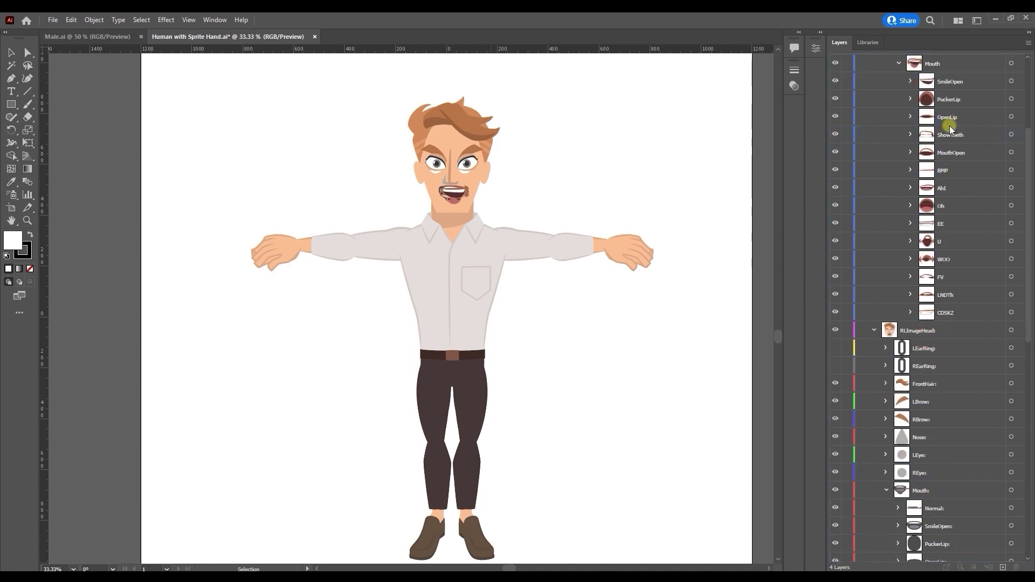
pyautogui.moveTo(948, 83); pyautogui.dragTo(943, 521)
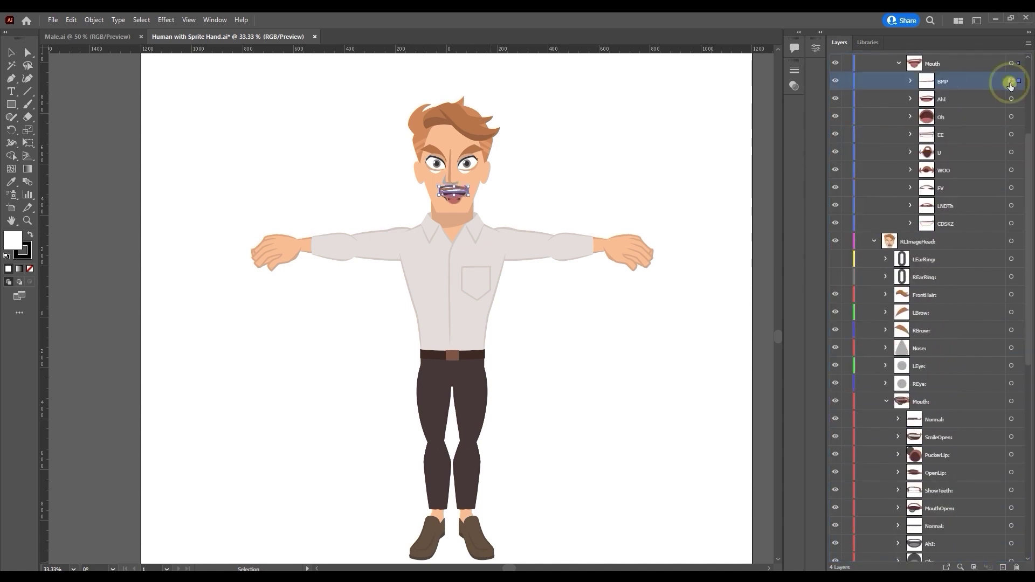
pyautogui.moveTo(1011, 82); pyautogui.dragTo(943, 526)
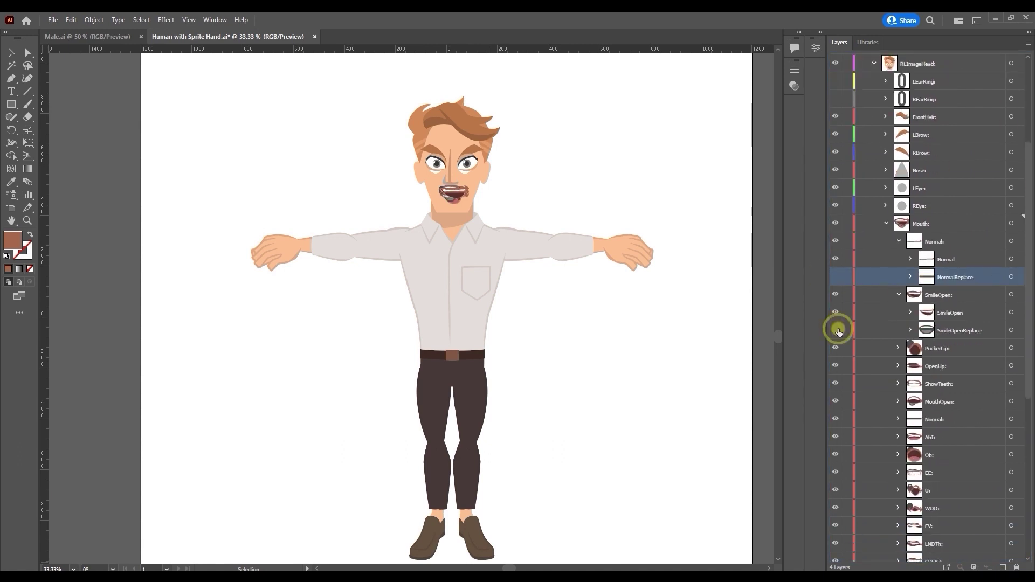
pyautogui.click(899, 419)
pyautogui.click(899, 366)
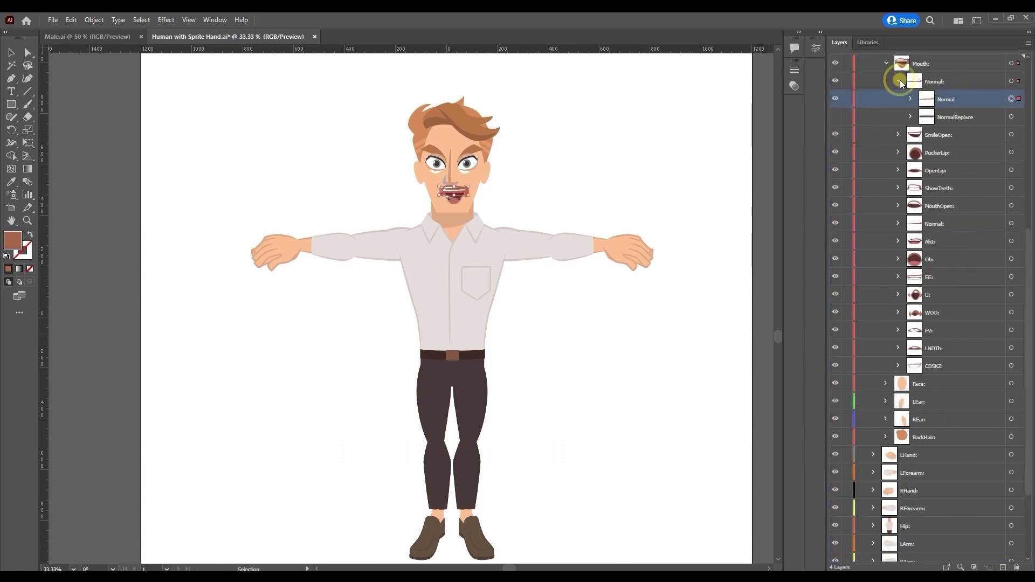
pyautogui.click(899, 81)
pyautogui.scroll(2, 909, 164)
pyautogui.click(888, 170)
# - Expand RLImageHead's REye and inspect the Iris, EyeWhite and Mask sublayers of its Normal eye
pyautogui.click(878, 237)
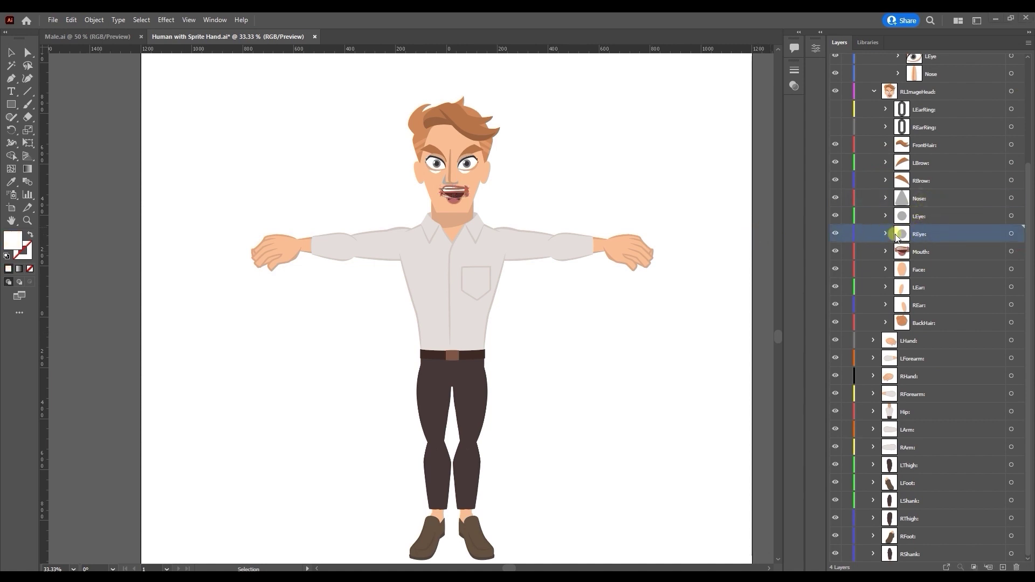
pyautogui.click(885, 233)
pyautogui.click(918, 253)
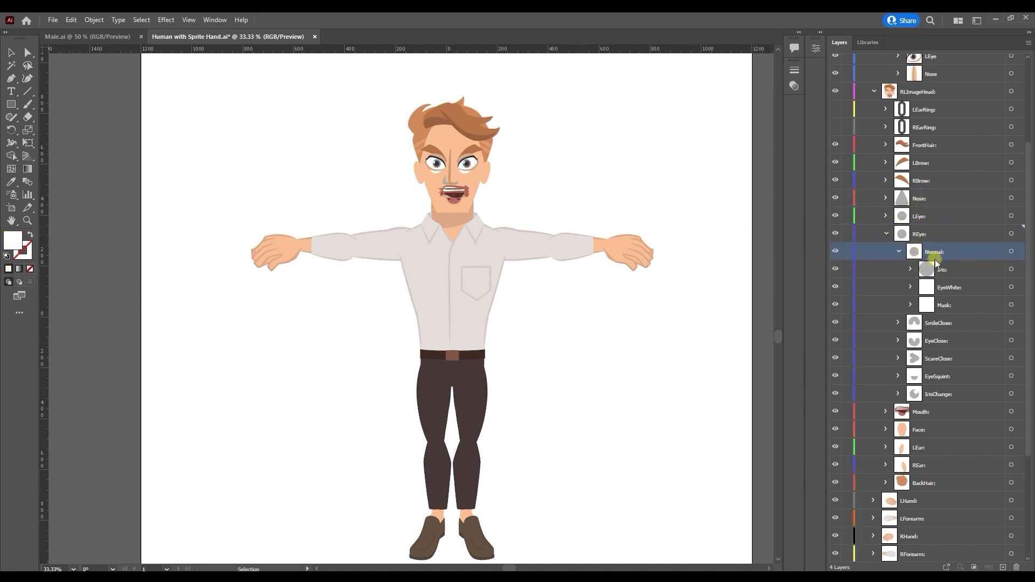
pyautogui.click(941, 271)
pyautogui.click(941, 288)
pyautogui.click(940, 305)
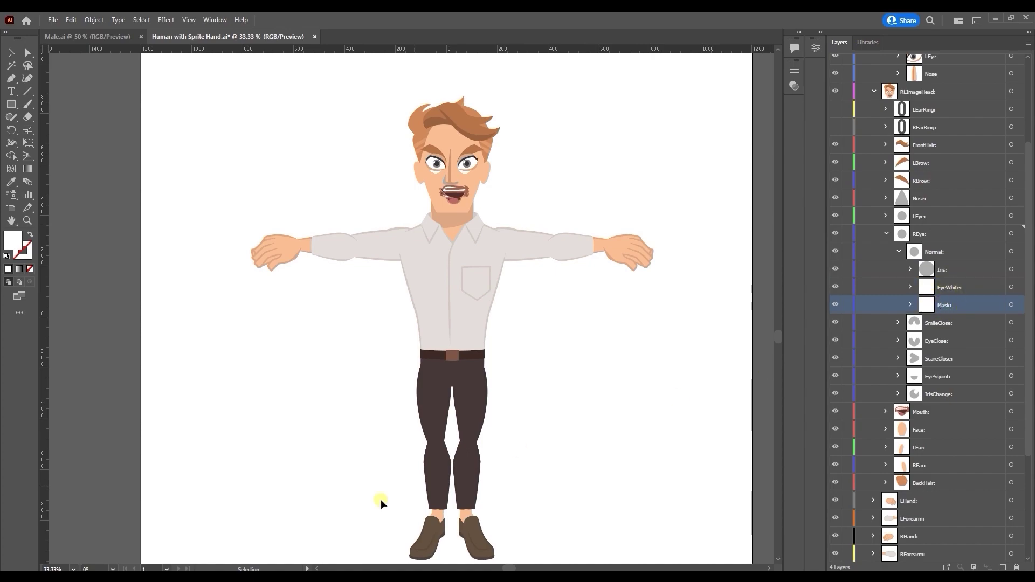
# - Consult the Eyes slide in Google Slides on the Iris, EyeWhite and Mask layers and return to Illustrator
pyautogui.moveTo(255, 580)
pyautogui.click(356, 537)
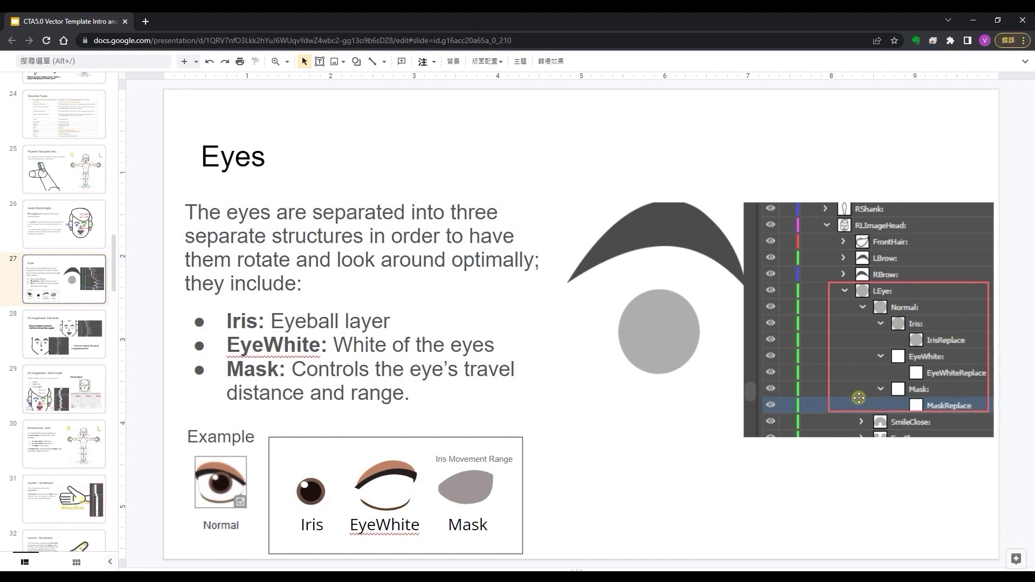
pyautogui.hotkey('alt', 'Tab')
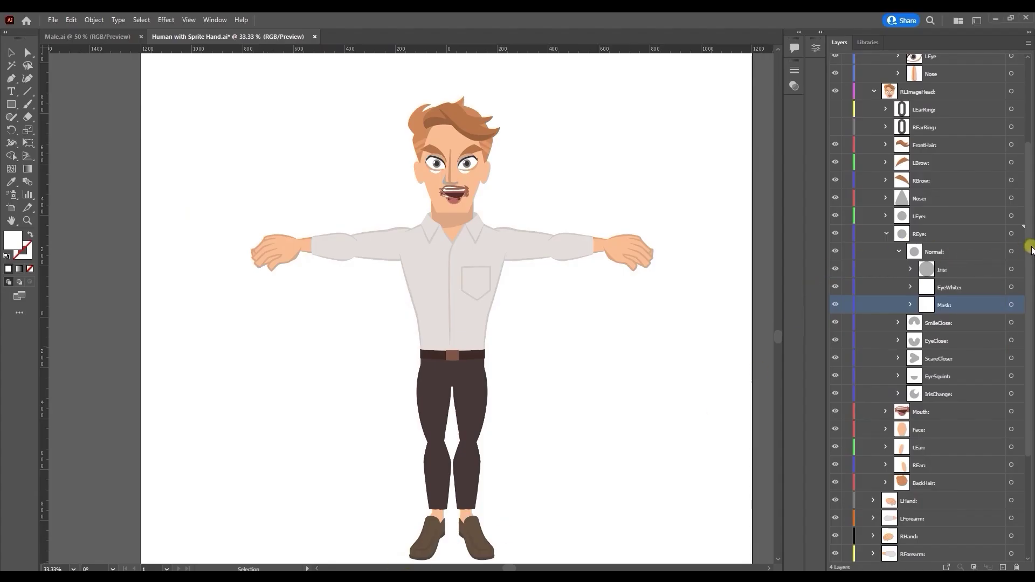
# - Expand the male head's REye and its eye sublayer to list the Iris, Eye White and Mask artwork
pyautogui.scroll(3, 949, 296)
pyautogui.click(929, 322)
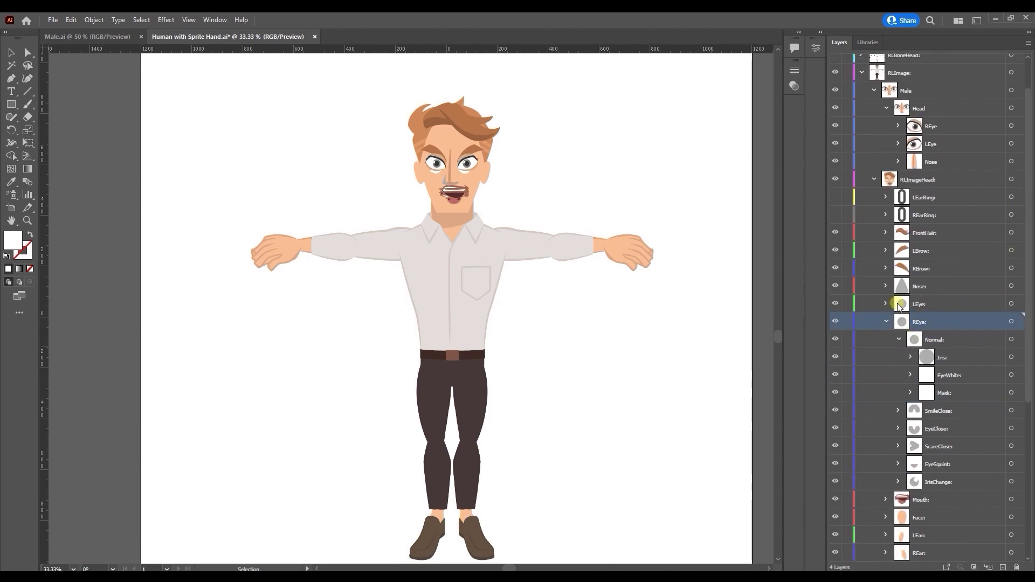
pyautogui.click(898, 127)
pyautogui.click(942, 144)
pyautogui.click(953, 164)
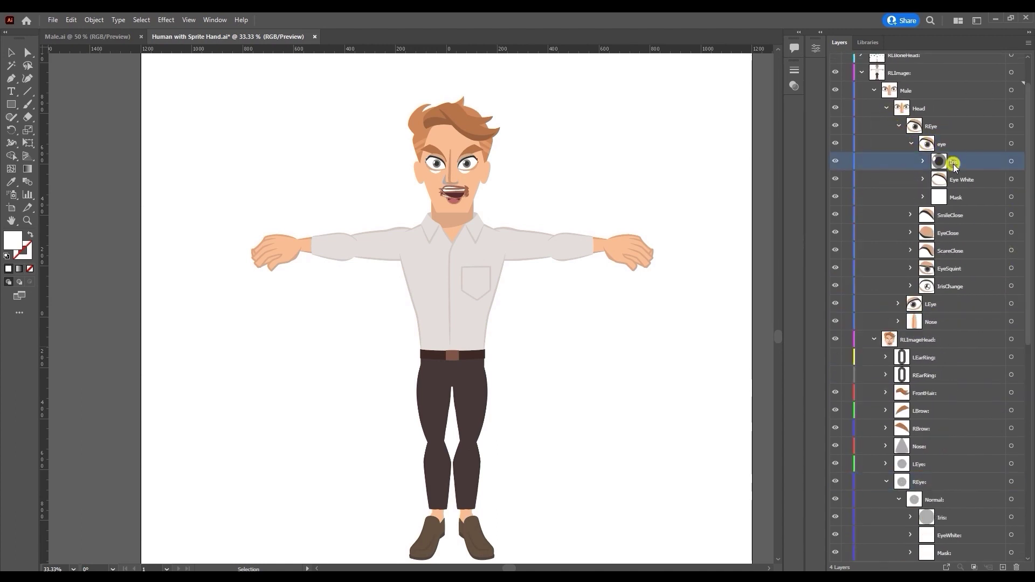
pyautogui.click(953, 181)
pyautogui.click(950, 201)
# - Move the male right eye's Iris, Eye White and Mask artwork into REye's Normal sublayers, hiding the template shapes
pyautogui.moveTo(949, 162); pyautogui.dragTo(948, 519)
pyautogui.click(954, 163)
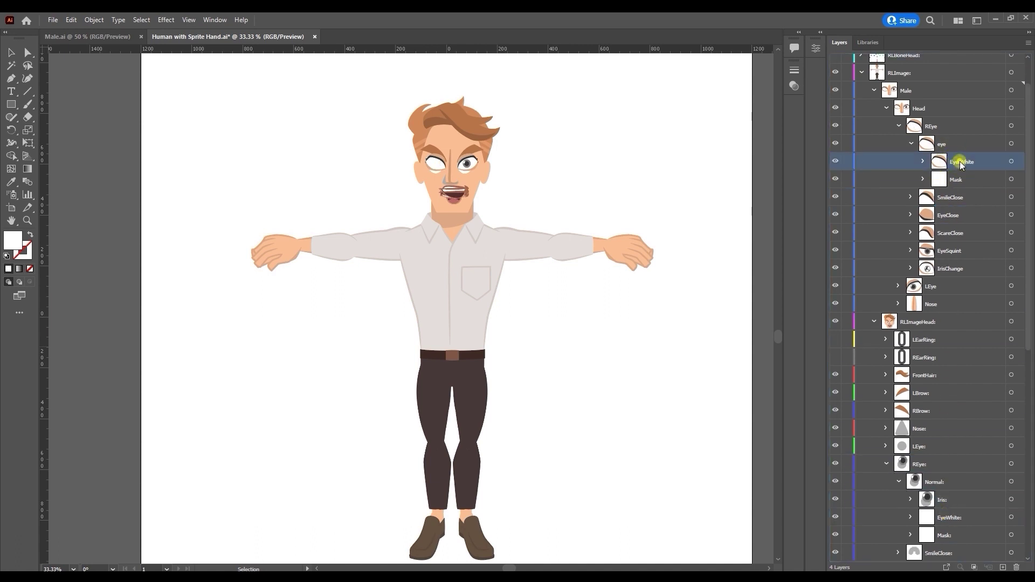
pyautogui.moveTo(960, 163); pyautogui.dragTo(958, 518)
pyautogui.click(950, 161)
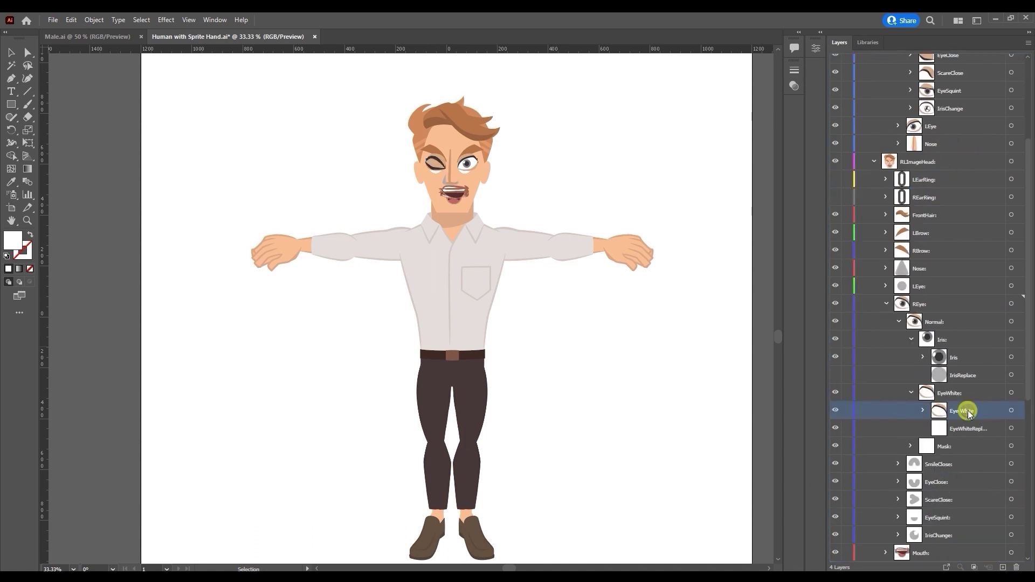
pyautogui.click(910, 393)
pyautogui.click(910, 339)
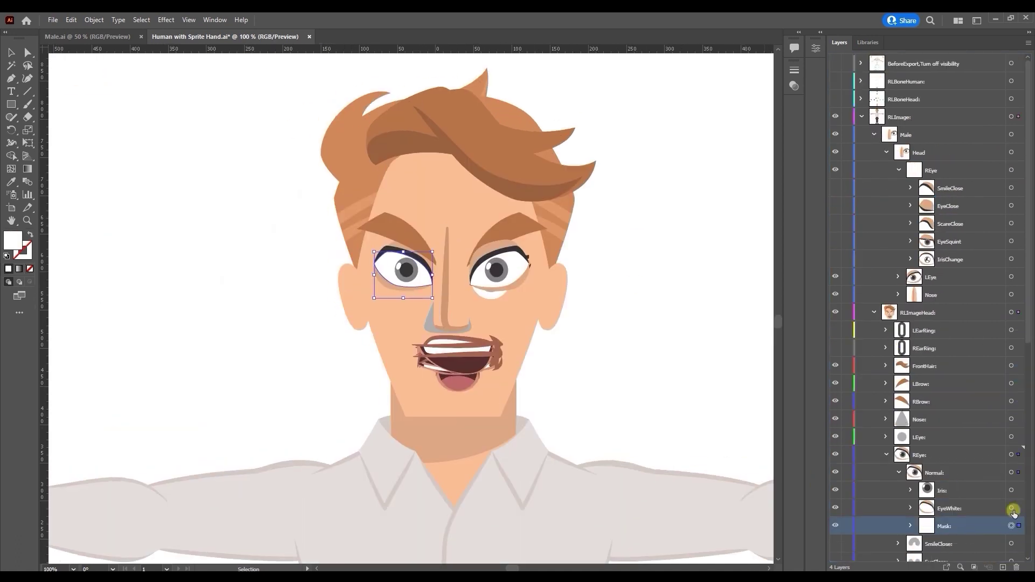
pyautogui.click(1012, 492)
# - Move the right eye's SmileClose, EyeClose, ScareClose, EyeSquint and IrisChange artwork into RLImageHead's REye sublayers, hiding the template shapes
pyautogui.click(835, 437)
pyautogui.click(953, 454)
pyautogui.moveTo(954, 152); pyautogui.dragTo(954, 490)
pyautogui.click(899, 455)
pyautogui.click(898, 473)
pyautogui.click(952, 134)
pyautogui.click(910, 134)
pyautogui.click(898, 492)
# - Move the male left eye's artwork into RLImageHead's LEye sublayers, hide the template shapes there and collapse LEye
pyautogui.scroll(-1, 944, 324)
pyautogui.moveTo(954, 118); pyautogui.dragTo(954, 478)
pyautogui.click(910, 403)
pyautogui.click(910, 456)
pyautogui.click(835, 385)
pyautogui.click(898, 385)
pyautogui.scroll(2, 910, 324)
pyautogui.click(911, 189)
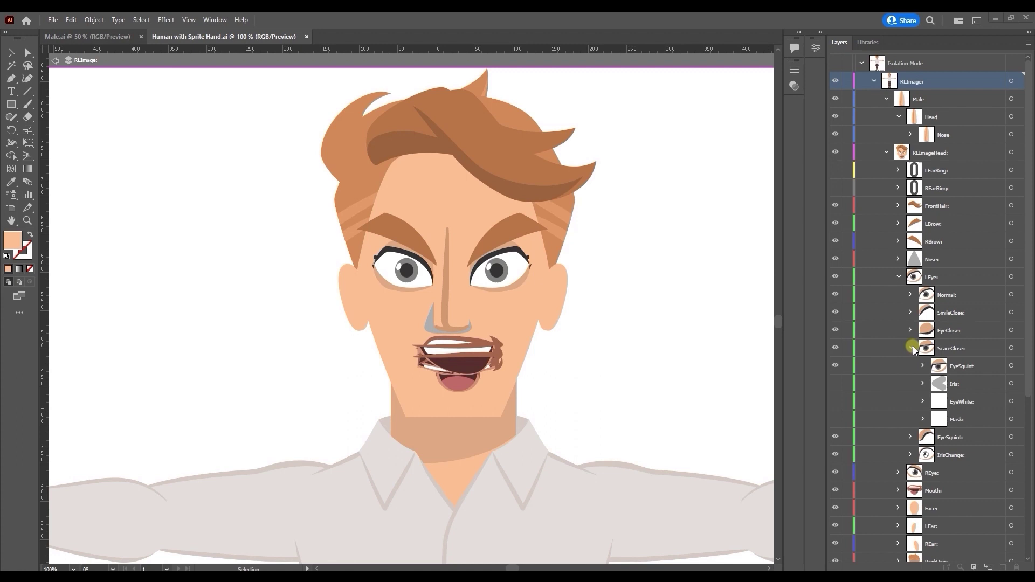
pyautogui.click(913, 346)
pyautogui.click(900, 278)
# - Expand RLImageHead's Nose layer and go through its CenterLeft, CenterRight and Center sublayers
pyautogui.click(899, 260)
pyautogui.click(937, 260)
pyautogui.click(953, 277)
pyautogui.click(954, 295)
pyautogui.click(952, 313)
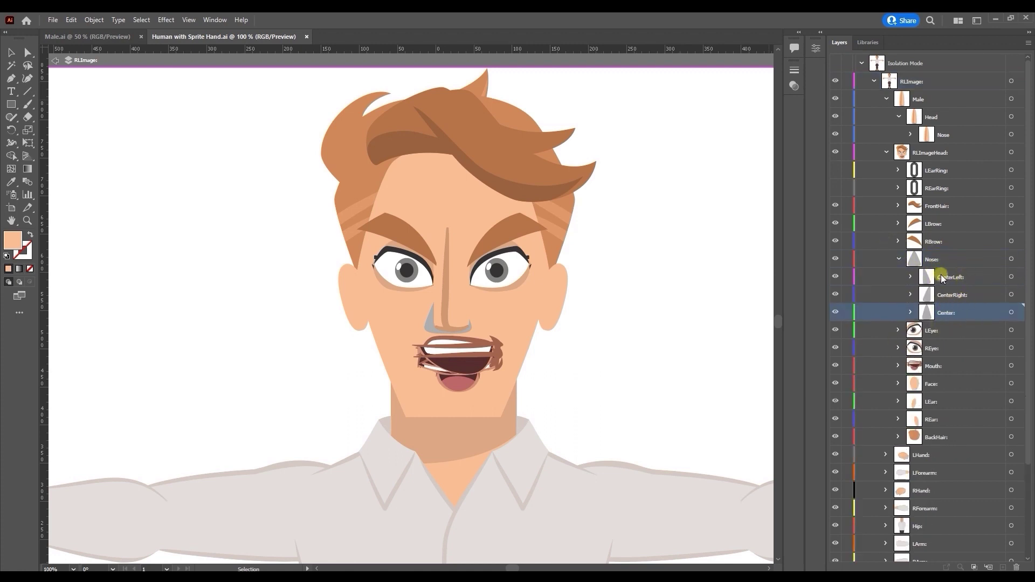
# - Move the male Nose artwork into RLImageHead's Nose layer and hide the template's CenterLeft, CenterRight and Center sublayers
pyautogui.moveTo(950, 136); pyautogui.dragTo(952, 263)
pyautogui.click(835, 259)
pyautogui.click(835, 277)
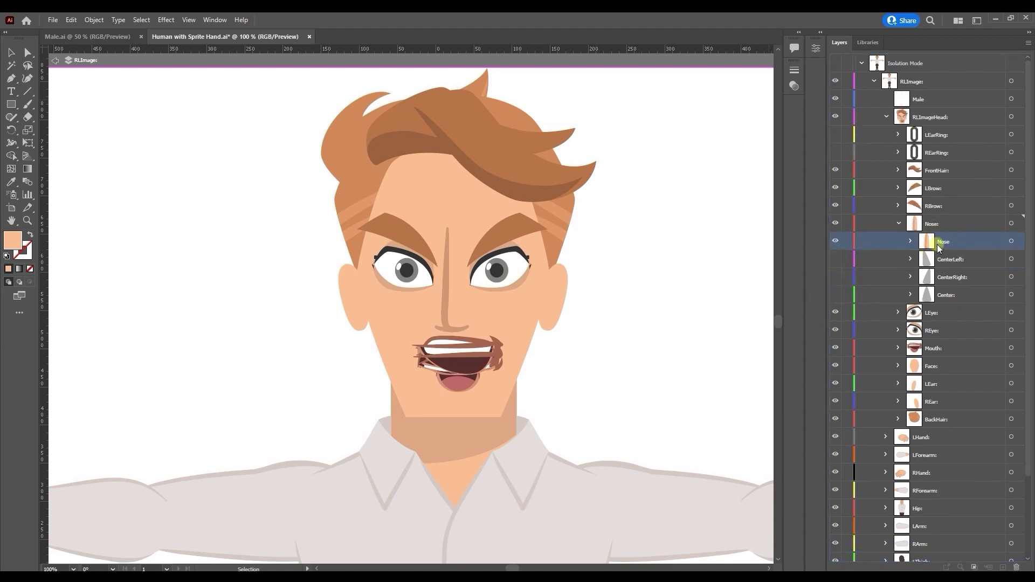
pyautogui.click(955, 225)
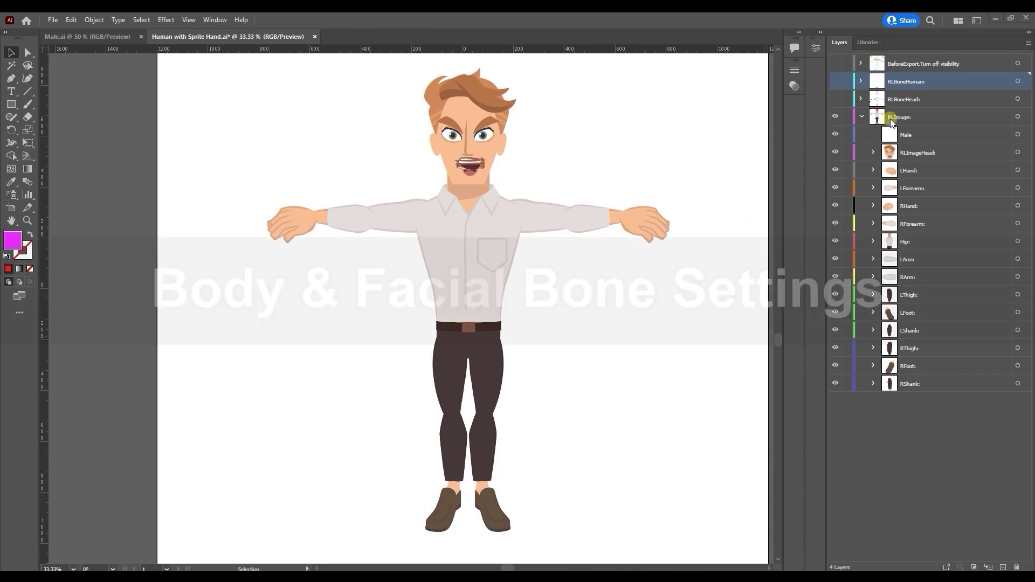
# - Lock the RLImage layer and turn on the RLBoneHuman layer's visibility
pyautogui.click(893, 117)
pyautogui.click(846, 117)
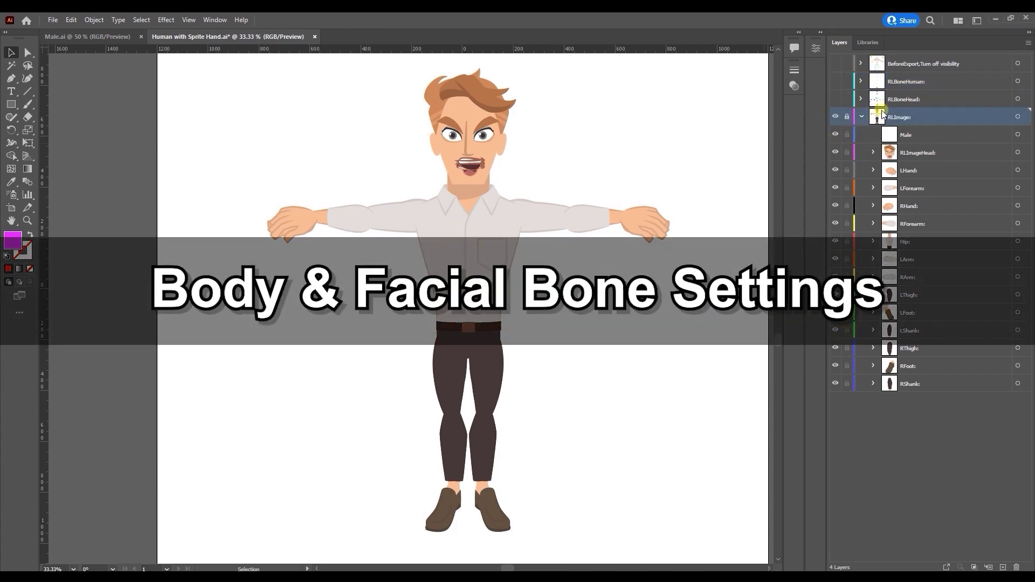
pyautogui.click(895, 82)
pyautogui.click(835, 81)
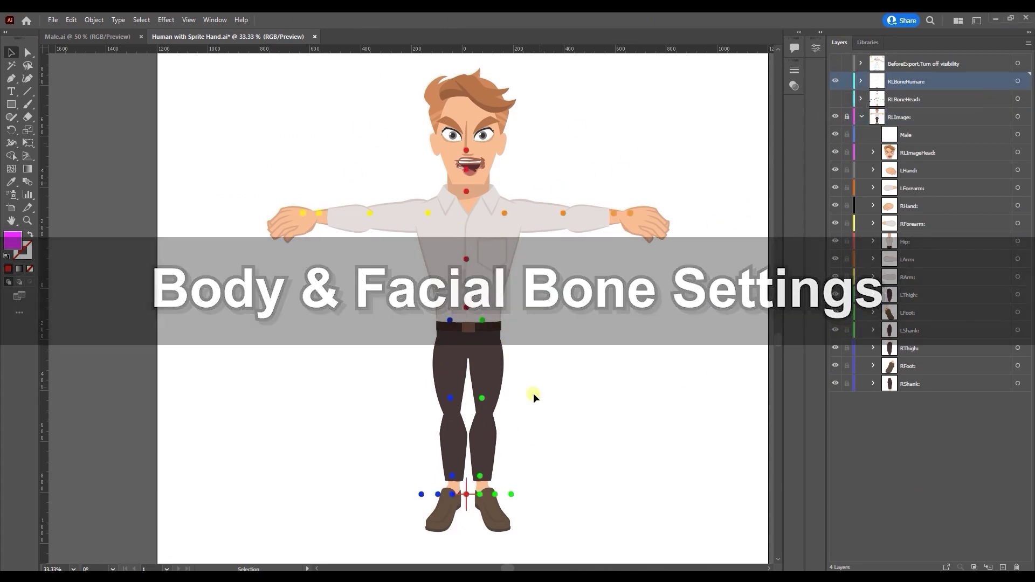
# - Show the BeforeExport bone labels, compare them with the Pipeline Template Intro slide in the browser, and hide them again
pyautogui.click(915, 64)
pyautogui.click(836, 63)
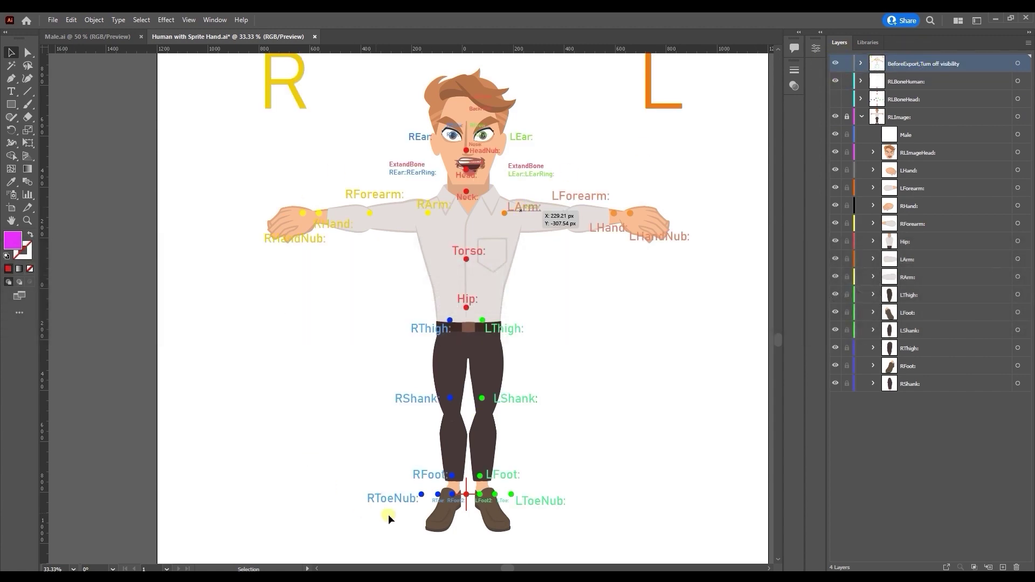
pyautogui.click(278, 550)
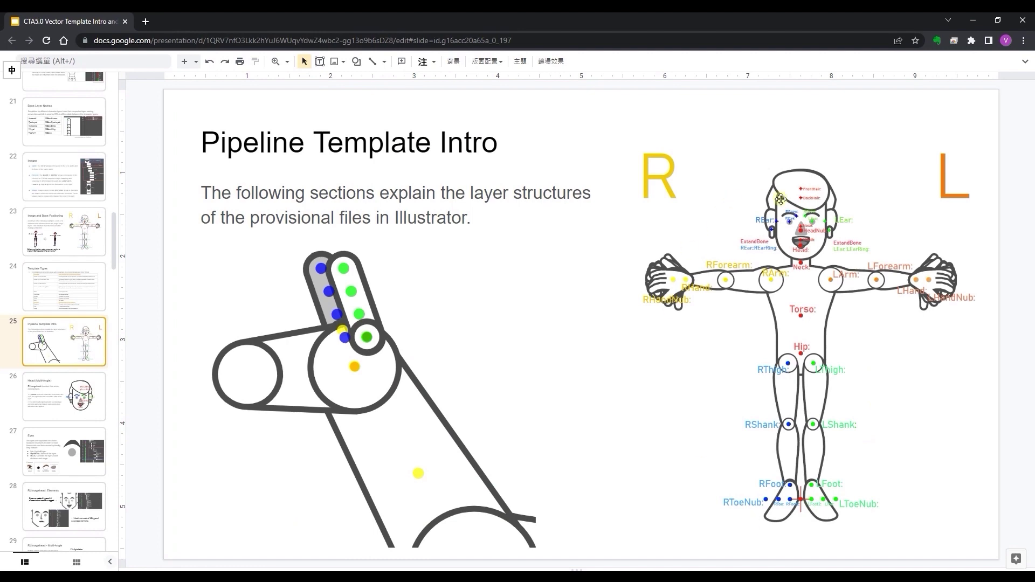
pyautogui.click(974, 20)
pyautogui.click(837, 63)
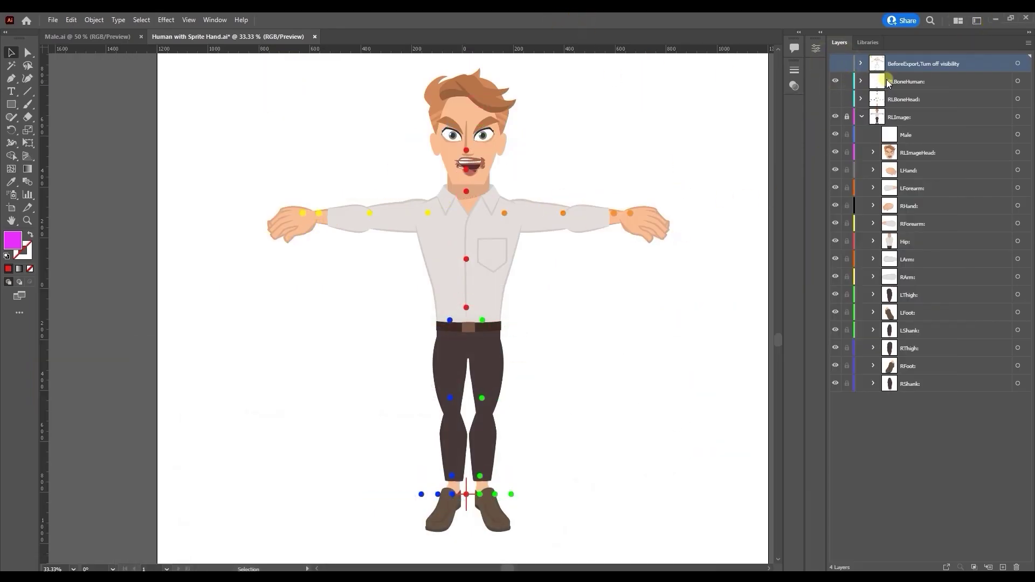
# - Expand the RLBoneHuman layer and unlock its Root and ObjectPivot sublayers
pyautogui.click(906, 84)
pyautogui.click(862, 82)
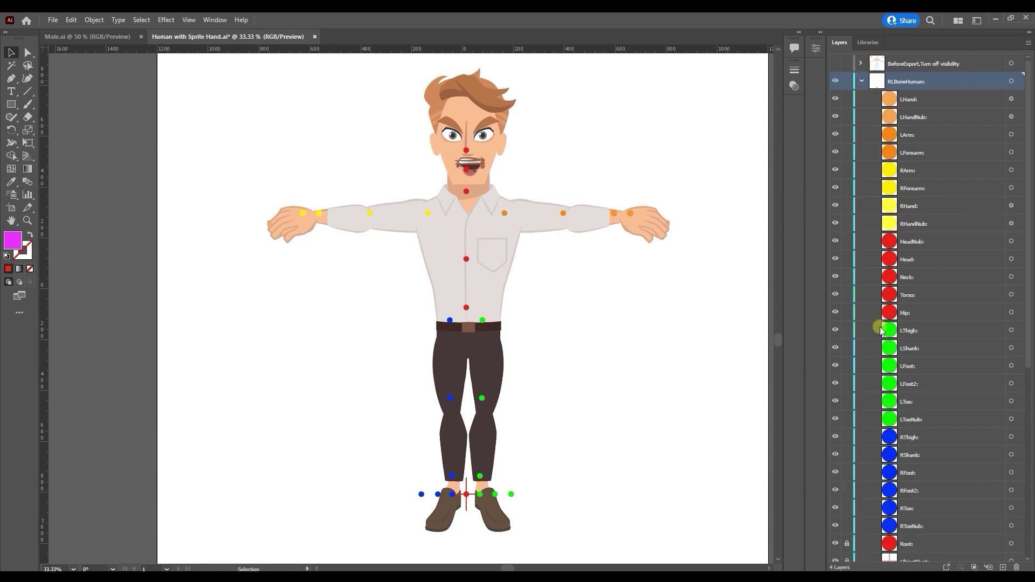
pyautogui.scroll(-10, 859, 308)
pyautogui.click(847, 349)
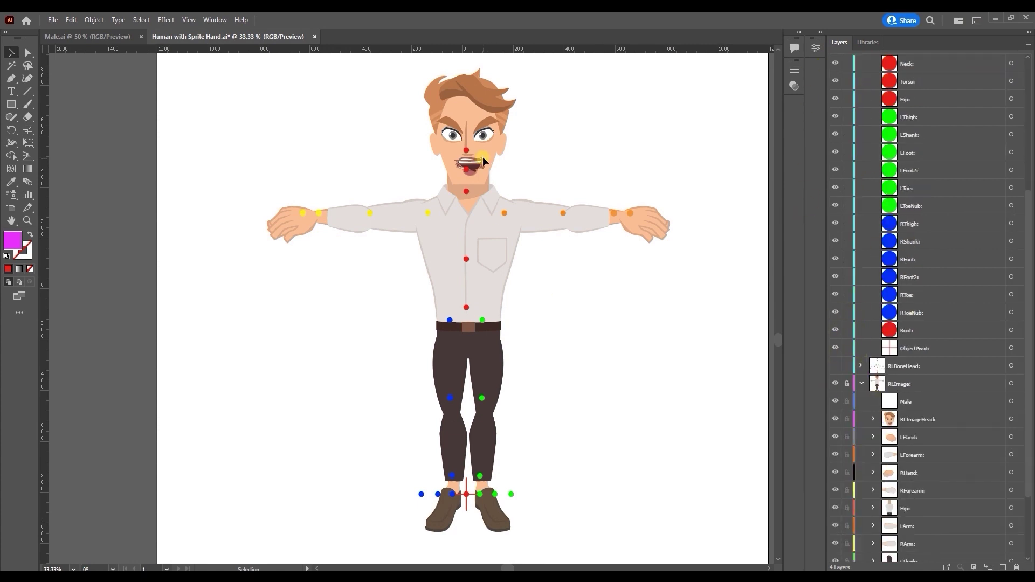
pyautogui.click(467, 505)
pyautogui.click(557, 329)
# - Move RLBoneHuman's Hip bone straight down onto the character's belt
pyautogui.scroll(2, 583, 389)
pyautogui.moveTo(497, 232); pyautogui.dragTo(623, 254)
pyautogui.moveTo(534, 235); pyautogui.dragTo(429, 282)
pyautogui.moveTo(478, 250); pyautogui.dragTo(479, 294)
pyautogui.click(596, 380)
pyautogui.scroll(-2, 596, 380)
# - Lock the Root and ObjectPivot sublayers and shift the left leg's bones outward to sit along the leg
pyautogui.moveTo(588, 307); pyautogui.dragTo(492, 560)
pyautogui.click(941, 316)
pyautogui.click(847, 330)
pyautogui.click(657, 406)
pyautogui.click(847, 347)
pyautogui.moveTo(604, 213); pyautogui.dragTo(493, 544)
pyautogui.hotkey('shift', 'Right')
pyautogui.moveTo(378, 213); pyautogui.dragTo(459, 545)
# - Lower the thigh, shank and foot bones of both legs to match the hip, knee and shoe artwork
pyautogui.moveTo(402, 249); pyautogui.dragTo(538, 225)
pyautogui.hotkey('shift', 'Down')
pyautogui.moveTo(566, 329); pyautogui.dragTo(432, 353)
pyautogui.scroll(-3, 584, 442)
pyautogui.click(540, 378)
pyautogui.moveTo(599, 329); pyautogui.dragTo(345, 403)
pyautogui.hotkey('shift', 'Down')
pyautogui.moveTo(350, 366); pyautogui.dragTo(604, 426)
pyautogui.hotkey('shift', 'Down')
pyautogui.hotkey('shift', 'Down')
pyautogui.hotkey('shift', 'Down')
pyautogui.click(604, 426)
# - Move both arms' bones down onto the sleeves and shift LArm and RArm outward to the shoulder joints
pyautogui.scroll(-1, 604, 426)
pyautogui.moveTo(626, 70); pyautogui.dragTo(613, 295)
pyautogui.moveTo(178, 199); pyautogui.dragTo(717, 275)
pyautogui.hotkey('shift', 'Down')
pyautogui.hotkey('shift', 'Down')
pyautogui.moveTo(486, 210); pyautogui.dragTo(549, 260)
pyautogui.hotkey('shift', 'Right')
pyautogui.hotkey('shift', 'Right')
pyautogui.click(389, 231)
pyautogui.hotkey('shift', 'Left')
pyautogui.moveTo(354, 206); pyautogui.dragTo(567, 280)
pyautogui.moveTo(384, 226); pyautogui.dragTo(381, 226)
# - Shift the left and right hand bones outward to line up with the wrists and hands
pyautogui.moveTo(719, 209); pyautogui.dragTo(656, 253)
pyautogui.hotkey('shift', 'Right')
pyautogui.hotkey('shift', 'Right')
pyautogui.hotkey('shift', 'Right')
pyautogui.moveTo(181, 210); pyautogui.dragTo(233, 269)
pyautogui.hotkey('shift', 'Left')
pyautogui.hotkey('shift', 'Left')
pyautogui.click(508, 168)
# - Shift RLBoneHead's right brow, eye and ear bones inward so the REye bone is centred on the right pupil
pyautogui.moveTo(252, 576)
pyautogui.click(310, 540)
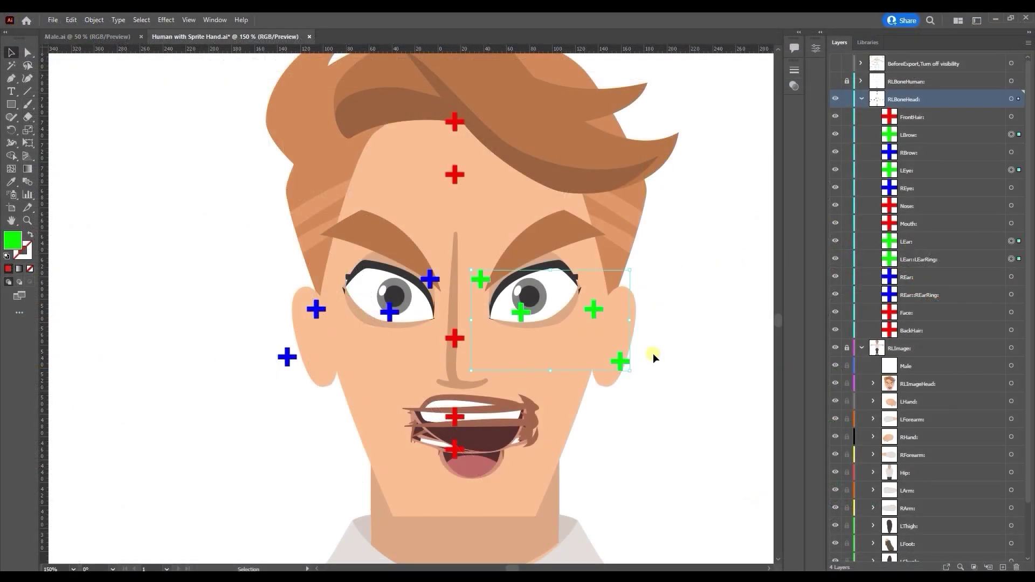
pyautogui.moveTo(214, 229); pyautogui.dragTo(442, 373)
pyautogui.press('Right')
pyautogui.press('Right')
pyautogui.press('Right')
pyautogui.press('Right')
pyautogui.press('Right')
pyautogui.press('Right')
pyautogui.press('Up')
pyautogui.press('Down')
pyautogui.hotkey('shift', 'Right')
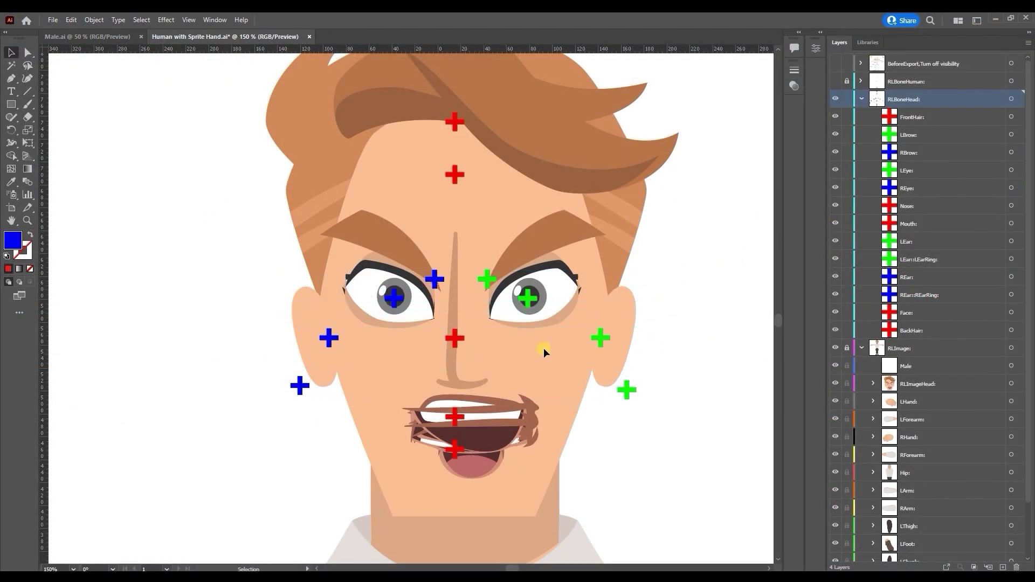
# - Lower RLBoneHead's Nose bone slightly and raise the two hair bones on the forehead
pyautogui.click(456, 339)
pyautogui.hotkey('shift', 'Down')
pyautogui.click(463, 176)
pyautogui.moveTo(463, 177); pyautogui.dragTo(463, 164)
pyautogui.moveTo(454, 121); pyautogui.dragTo(455, 95)
# - Expand RLImageHead's Mouth layer and hide every mouth shape from SmileOpen through CDSKZ, leaving only the first Normal shown
pyautogui.click(455, 417)
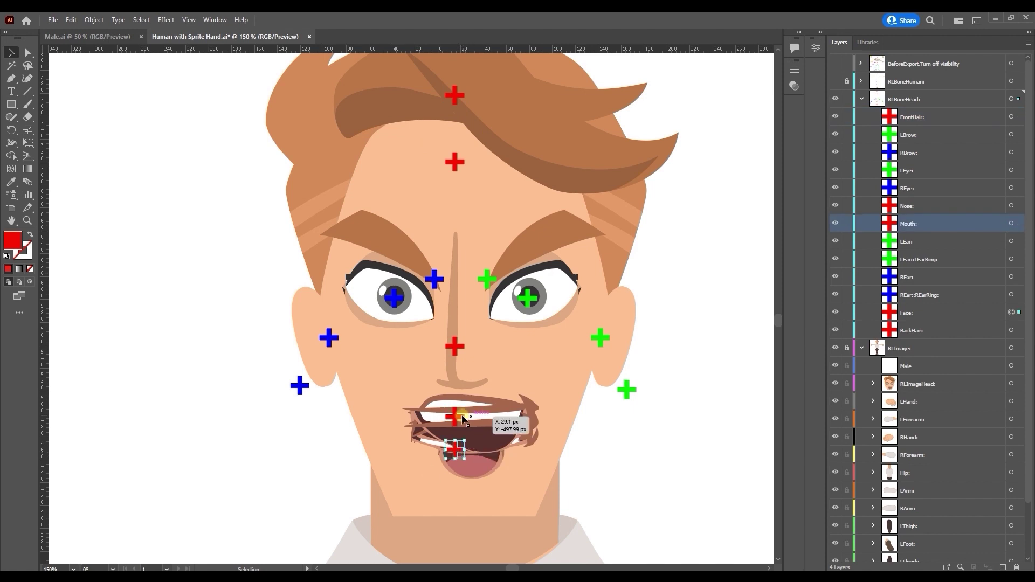
pyautogui.scroll(-3, 903, 363)
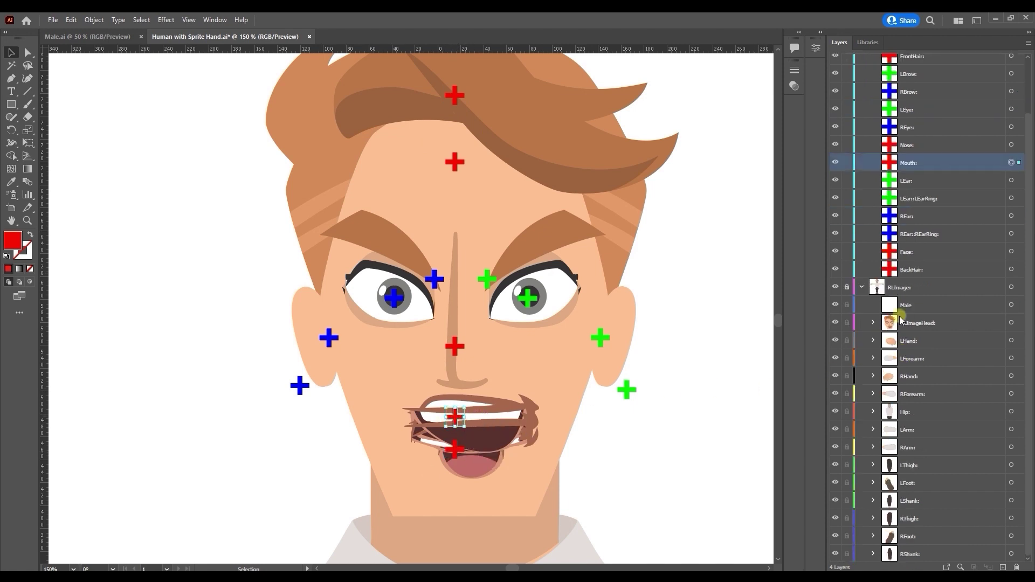
pyautogui.click(873, 323)
pyautogui.click(947, 281)
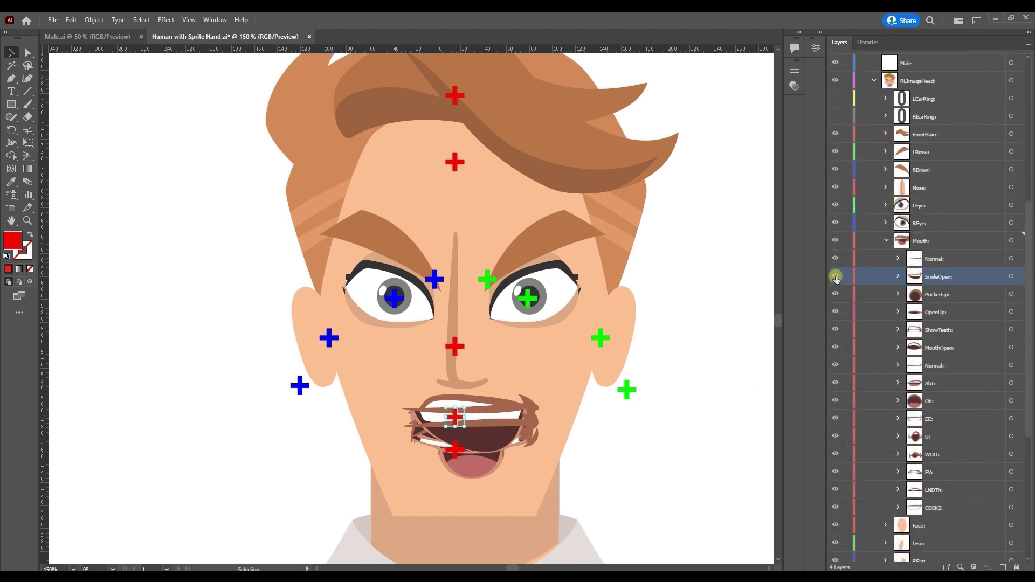
pyautogui.moveTo(836, 276); pyautogui.dragTo(835, 507)
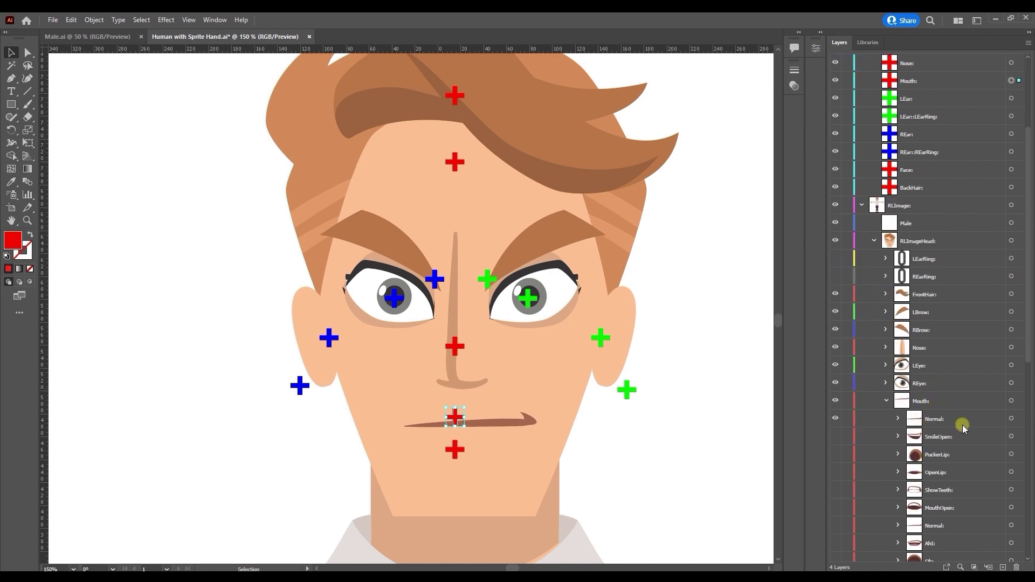
pyautogui.click(963, 426)
# - Move RLBoneHead's Mouth bone slightly down relative to the Normal mouth shape
pyautogui.scroll(5, 961, 257)
pyautogui.click(928, 223)
pyautogui.moveTo(463, 426); pyautogui.dragTo(463, 432)
pyautogui.click(664, 427)
# - Show the SmileOpen and PuckerLip mouth shapes one at a time to check them against the Mouth bone
pyautogui.scroll(-2, 874, 367)
pyautogui.scroll(-4, 875, 369)
pyautogui.click(835, 313)
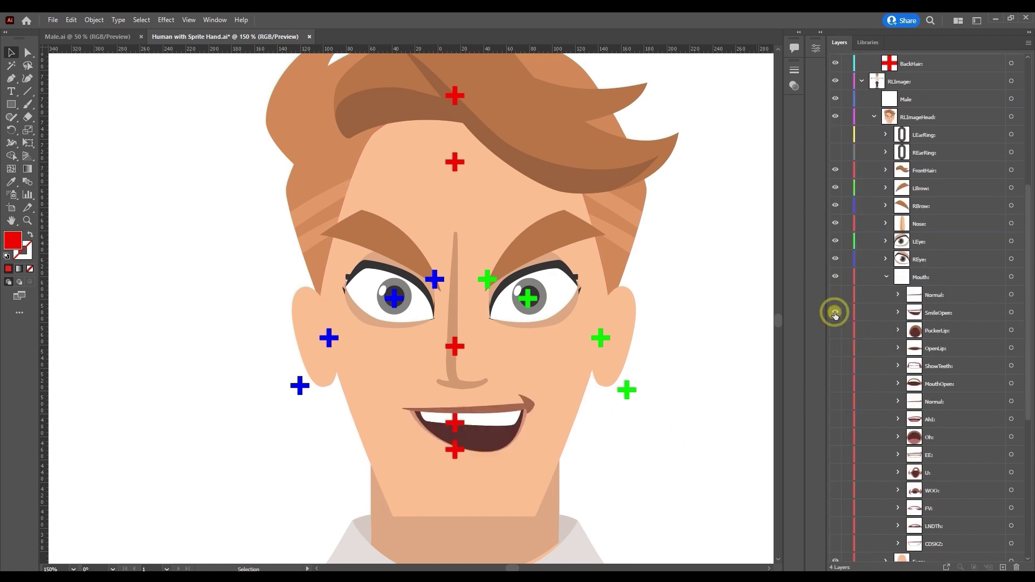
pyautogui.click(835, 313)
pyautogui.click(836, 330)
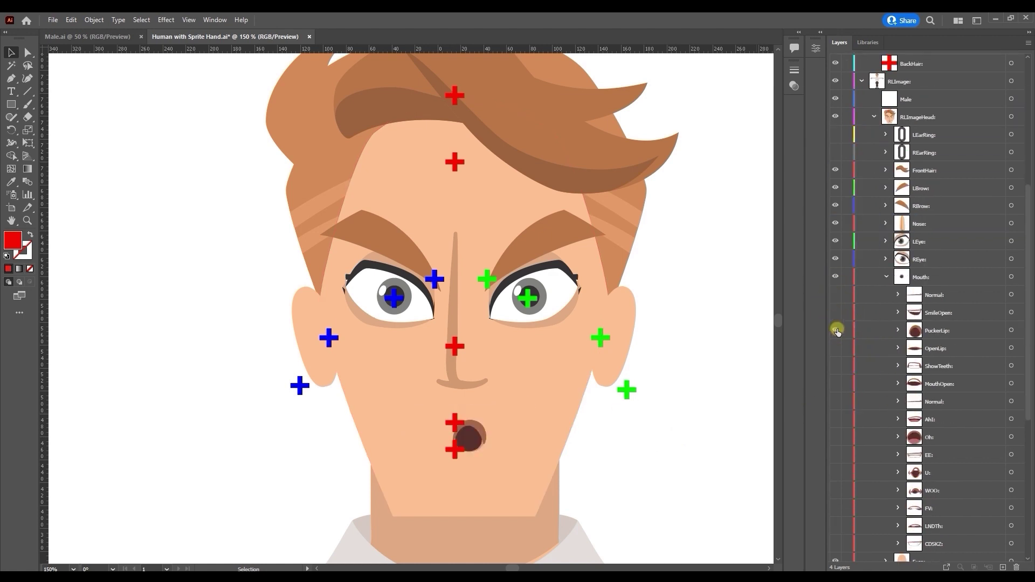
pyautogui.click(836, 331)
pyautogui.click(836, 331)
# - Nudge the hair, Nose, Mouth and Face bones together right and slightly down to align with the face's centre
pyautogui.moveTo(456, 96)
pyautogui.mouseDown()
pyautogui.moveTo(457, 165)
pyautogui.moveTo(456, 97)
pyautogui.mouseUp()
pyautogui.keyDown('shift'); pyautogui.click(455, 162); pyautogui.keyUp('shift')
pyautogui.keyDown('shift'); pyautogui.click(455, 346); pyautogui.keyUp('shift')
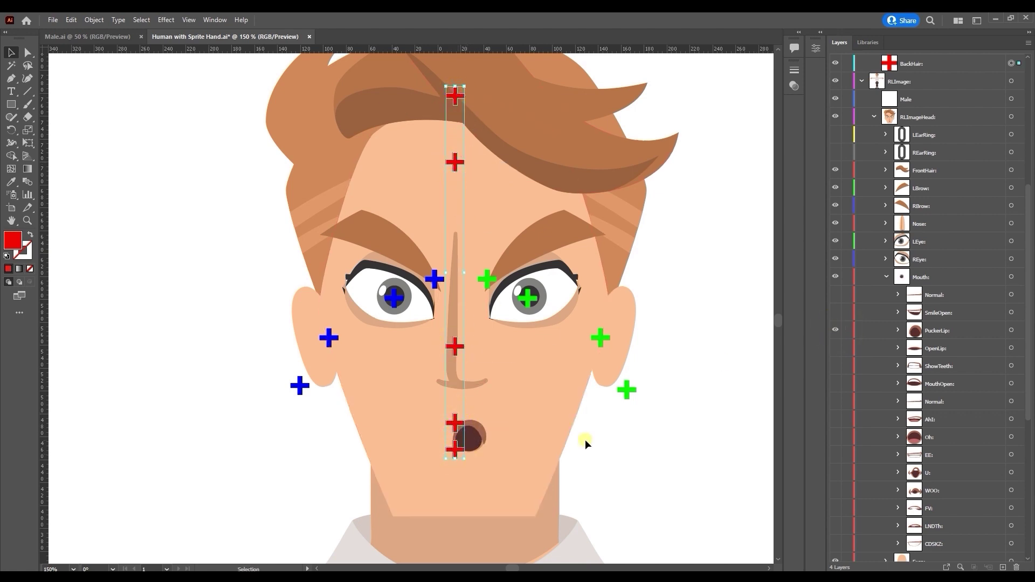
pyautogui.press('Right')
pyautogui.press('Right')
pyautogui.press('Right')
pyautogui.press('Right')
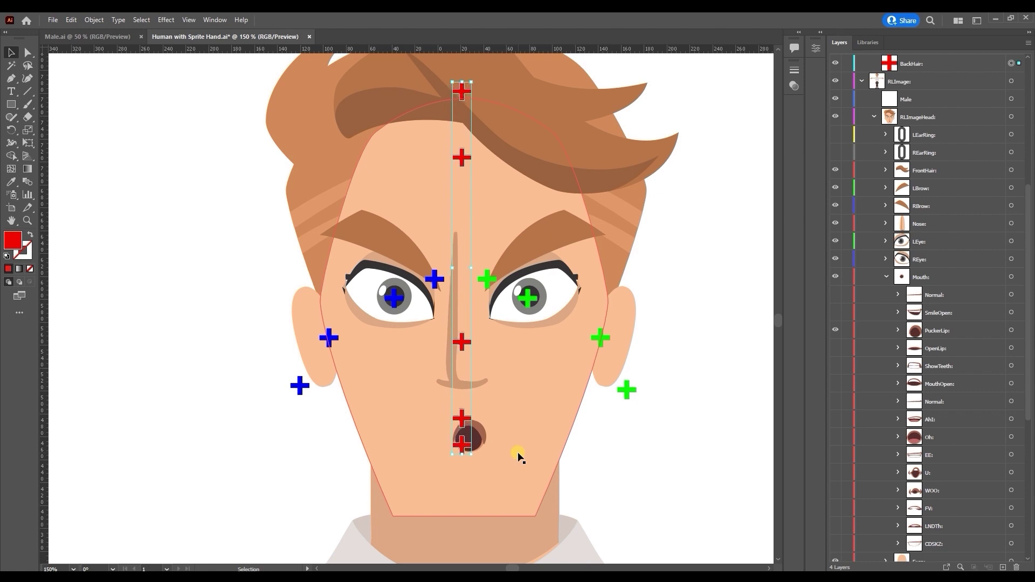
pyautogui.press('Down')
pyautogui.press('Down')
pyautogui.press('Down')
pyautogui.press('Down')
pyautogui.press('Down')
pyautogui.press('Down')
pyautogui.press('Down')
pyautogui.press('Down')
pyautogui.press('Down')
pyautogui.hotkey('ctrl', 'shift', 'a')
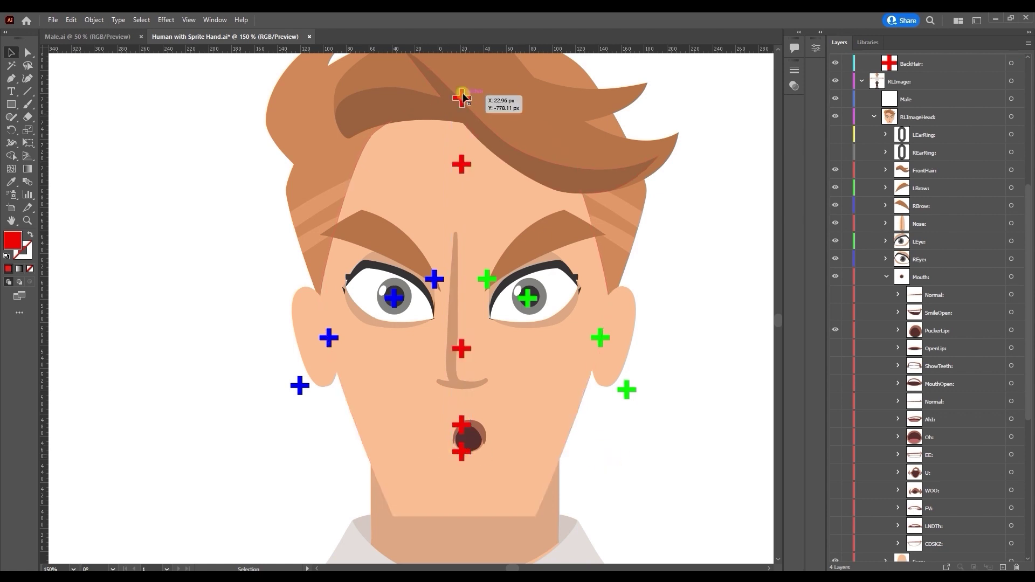
# - Move the Mouth and Face bones down together over the mouth artwork
pyautogui.click(461, 426)
pyautogui.keyDown('shift'); pyautogui.click(461, 451); pyautogui.keyUp('shift')
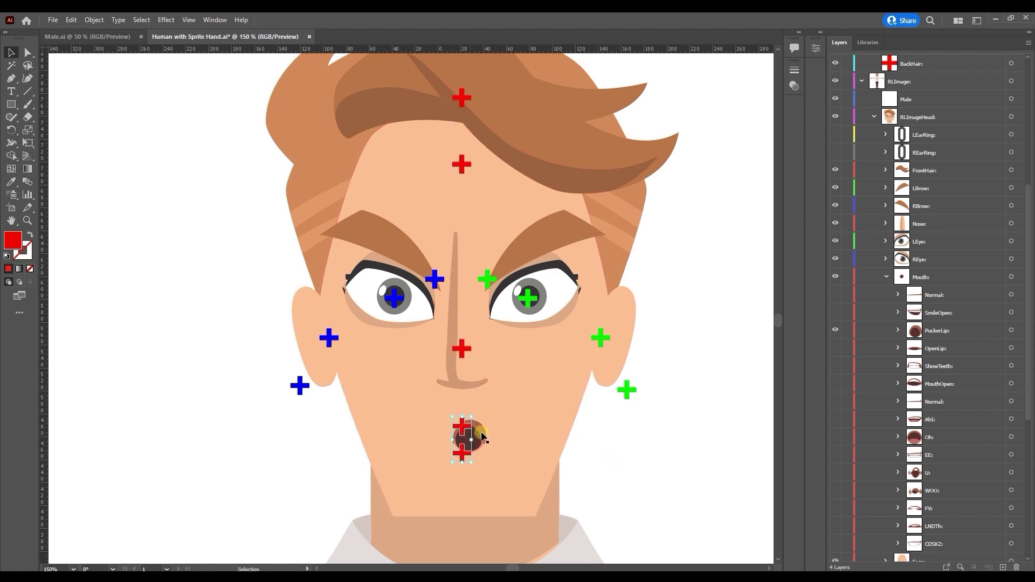
pyautogui.press('Down')
pyautogui.press('Down')
pyautogui.press('Down')
pyautogui.press('Down')
pyautogui.press('Down')
pyautogui.press('Down')
pyautogui.press('Down')
pyautogui.press('Down')
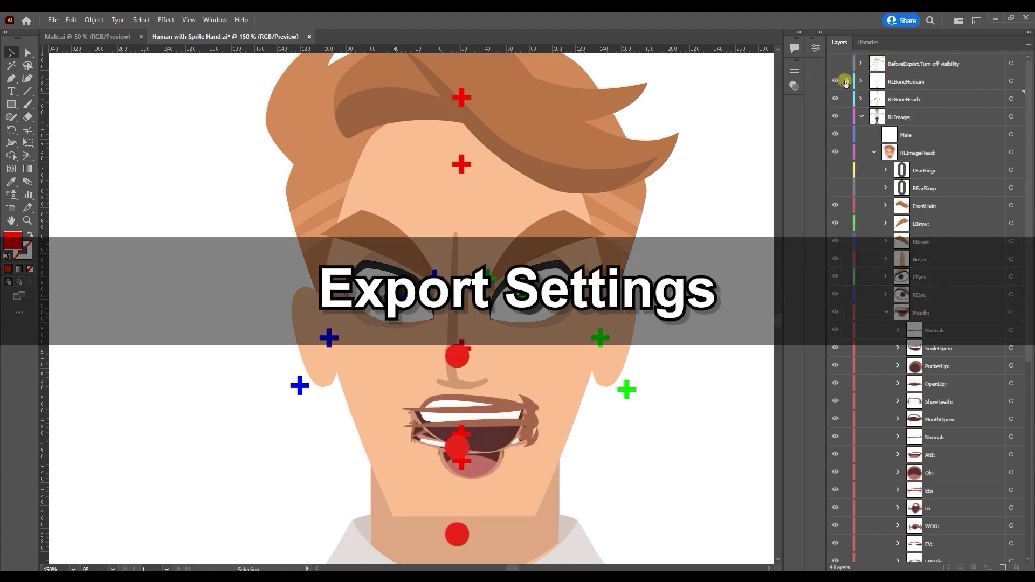
# - Toggle the BeforeExport layer on and off again, and review the SVG export settings pages in the guide slides
pyautogui.click(836, 63)
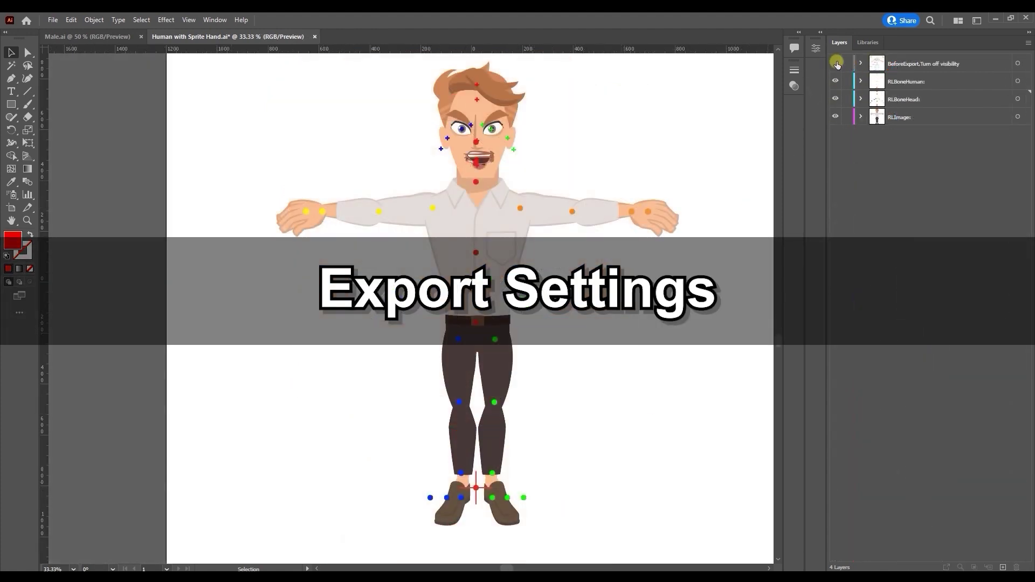
pyautogui.click(836, 63)
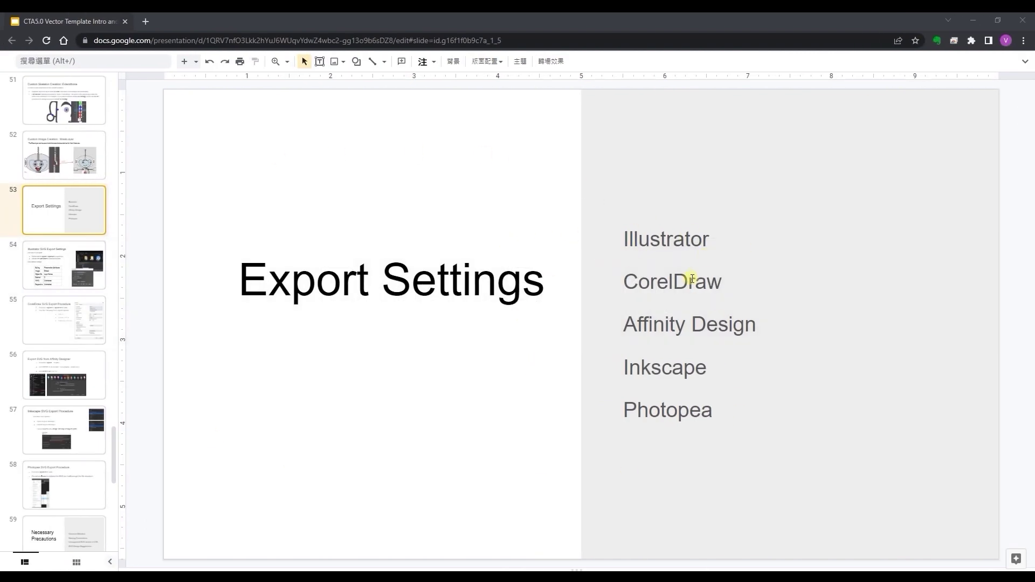
pyautogui.click(50, 273)
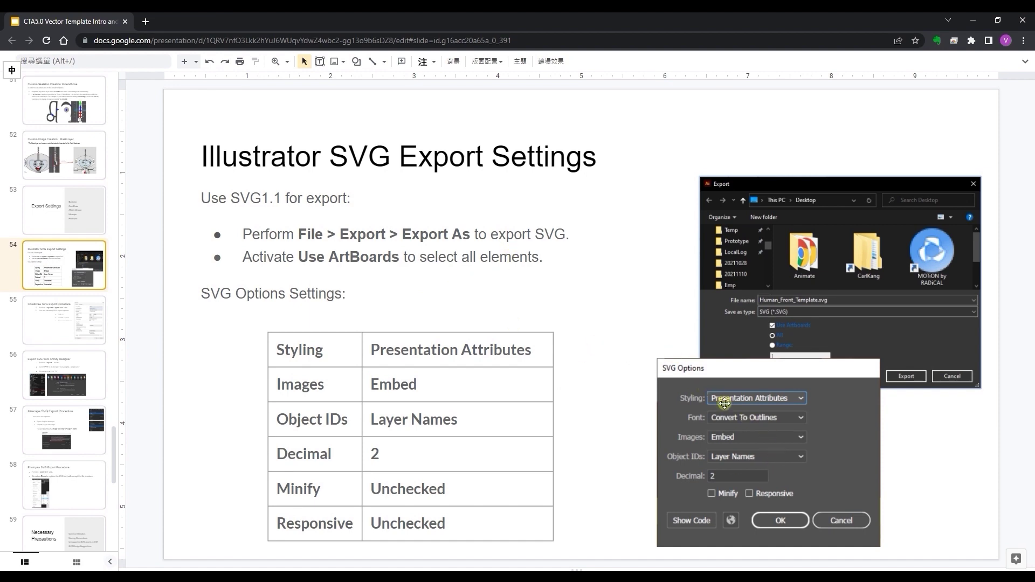
pyautogui.click(69, 321)
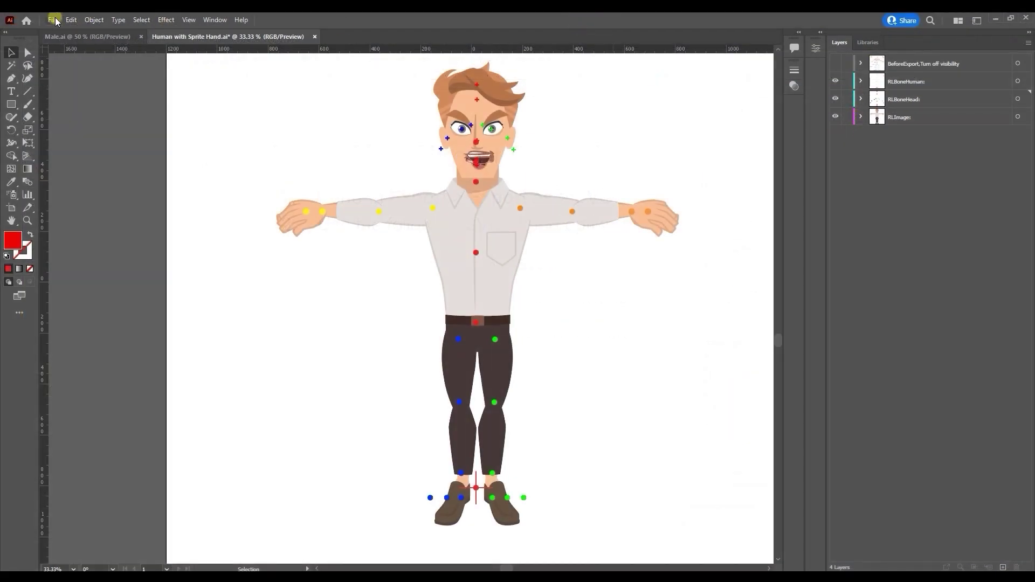
# - Export the artwork as Man.svg using artboards, with Presentation Attributes styling, embedded images, Layer Names object IDs and 2 decimals
pyautogui.click(54, 21)
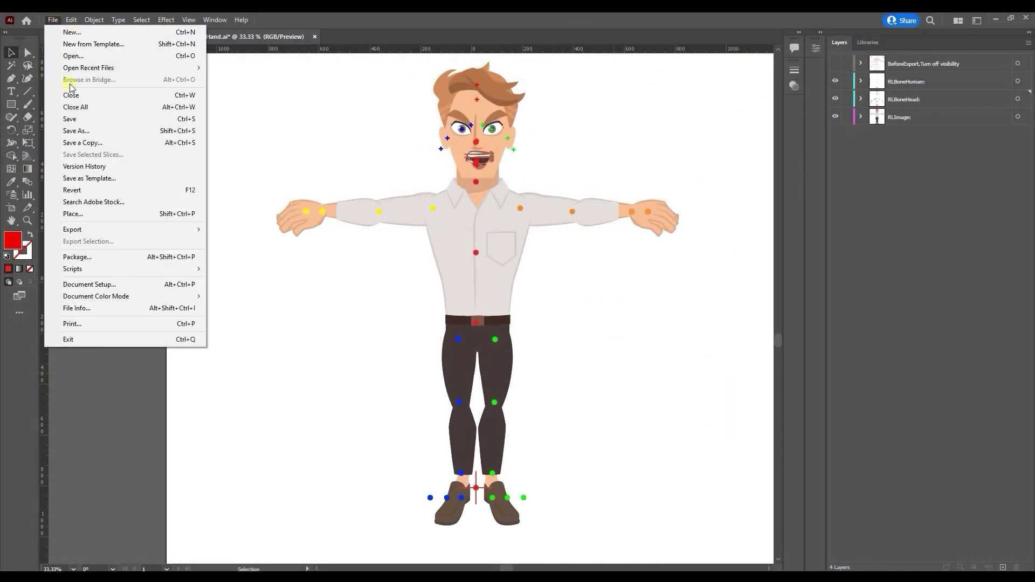
pyautogui.moveTo(96, 230)
pyautogui.click(261, 242)
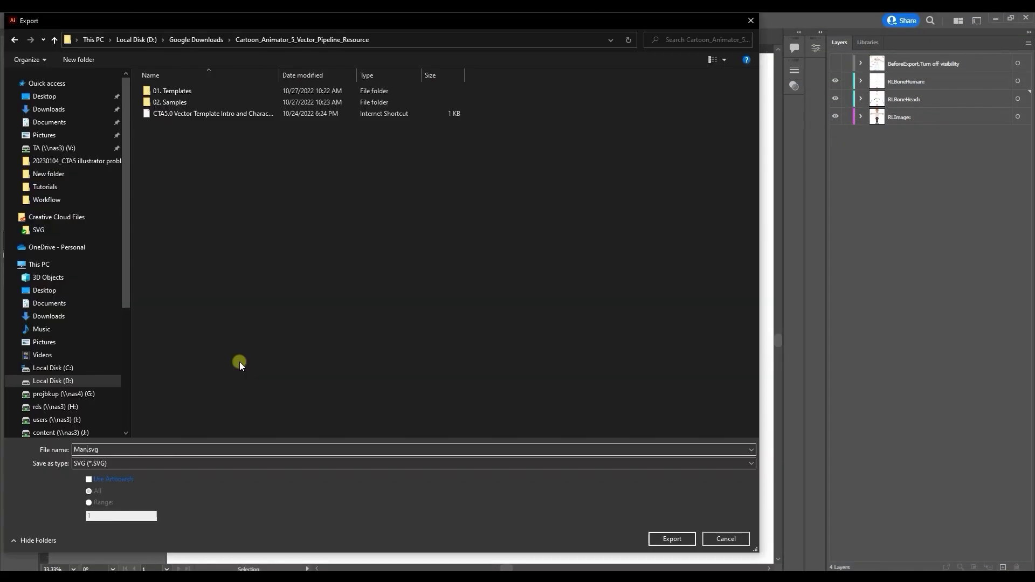
pyautogui.click(101, 480)
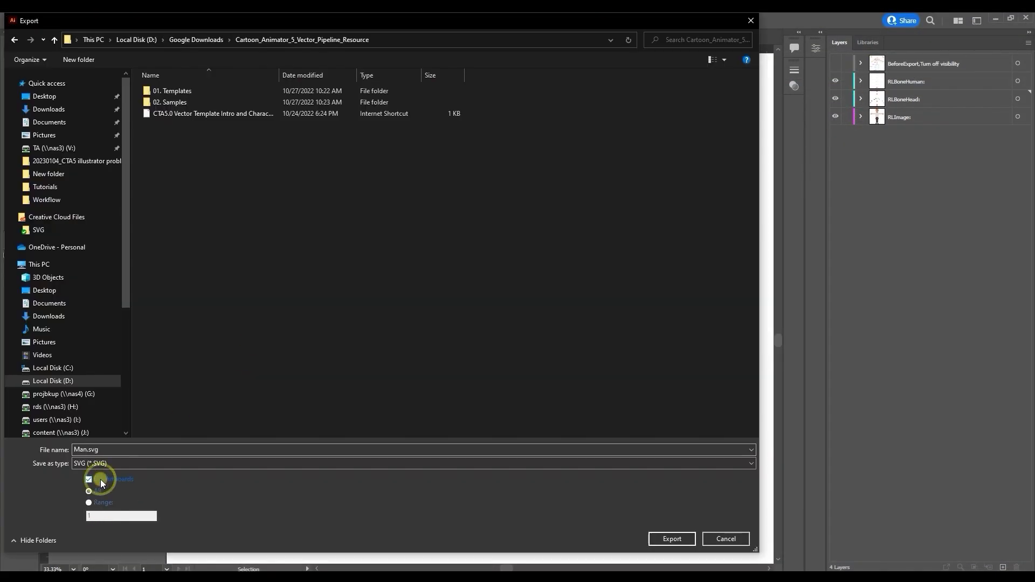
pyautogui.click(672, 539)
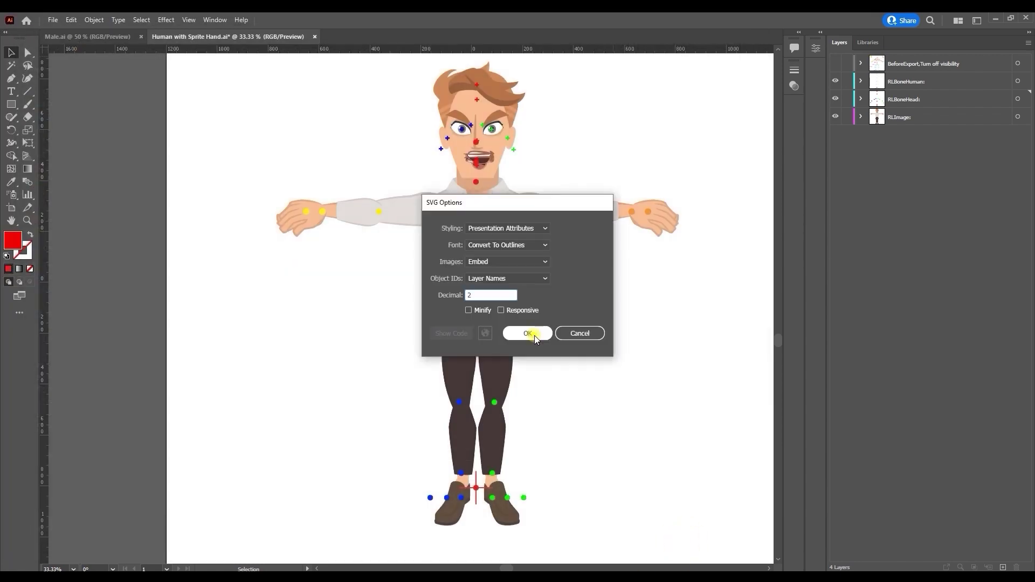
pyautogui.click(527, 333)
# - Bring Man.svg from the Cartoon_Animator_5_Vector_Pipeline_Resource folder into Cartoon Animator 5's empty stage
pyautogui.moveTo(243, 568)
pyautogui.click(289, 531)
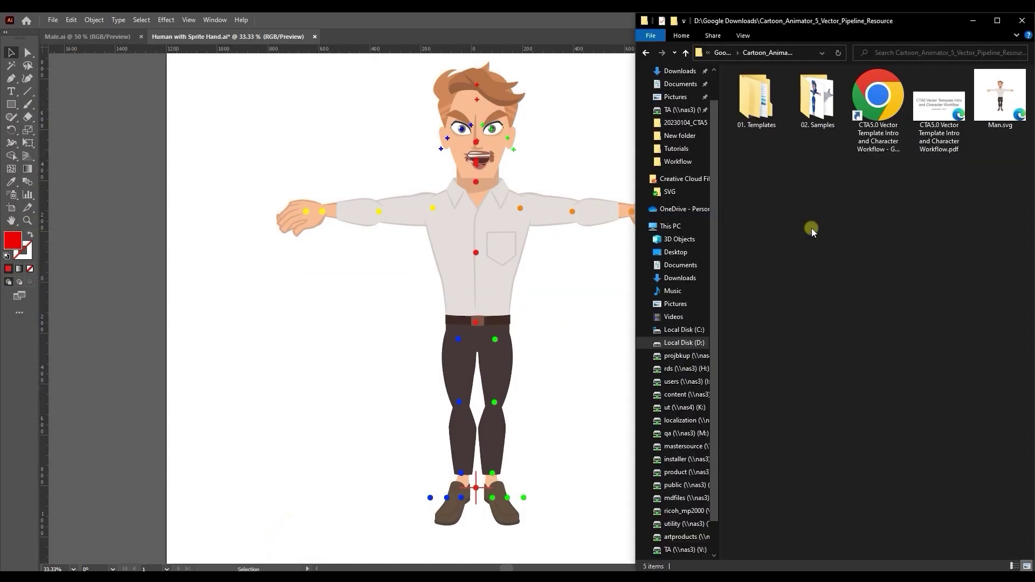
pyautogui.click(985, 99)
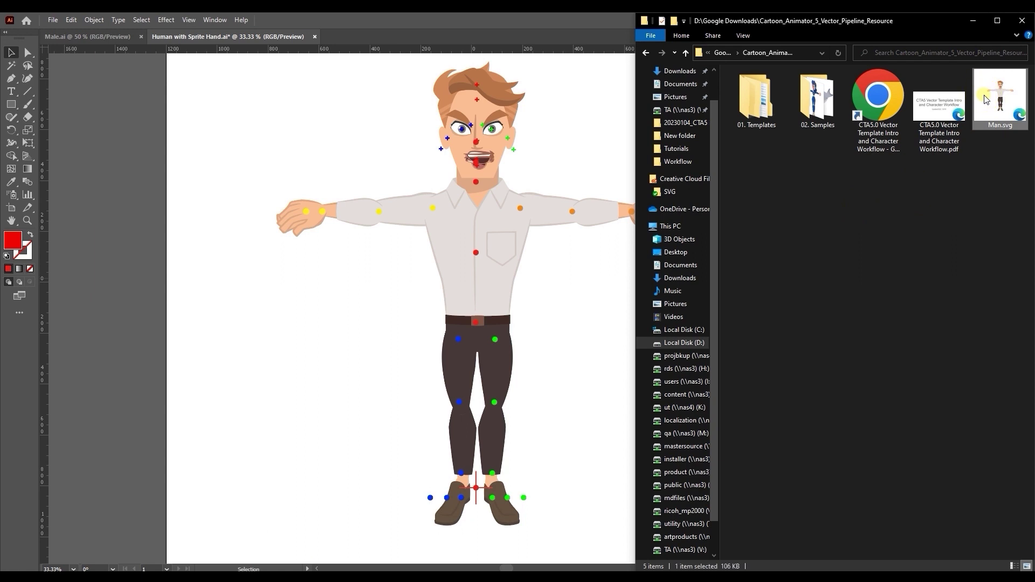
pyautogui.click(951, 197)
pyautogui.hotkey('alt', 'Tab')
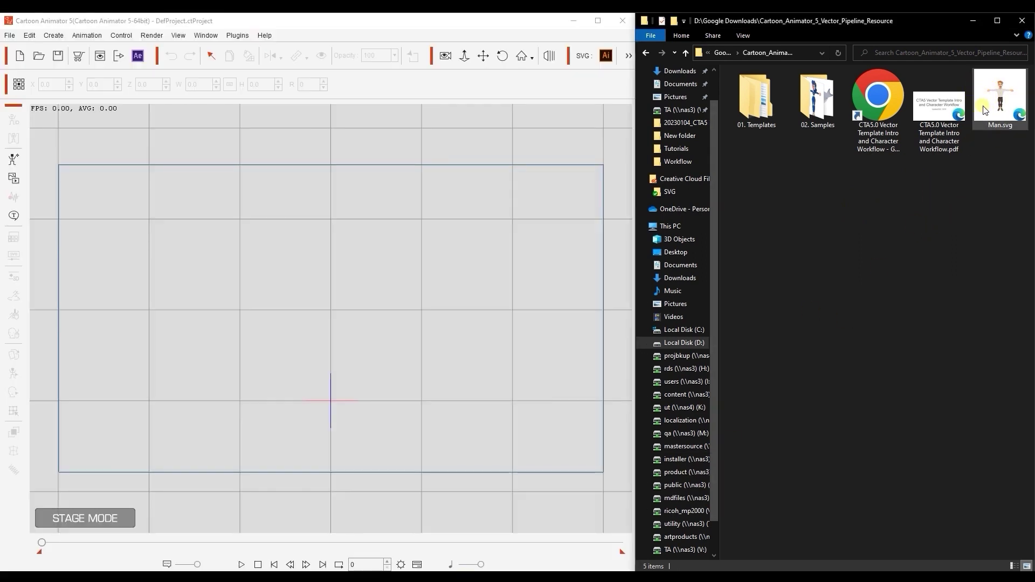
pyautogui.moveTo(991, 102); pyautogui.dragTo(334, 340)
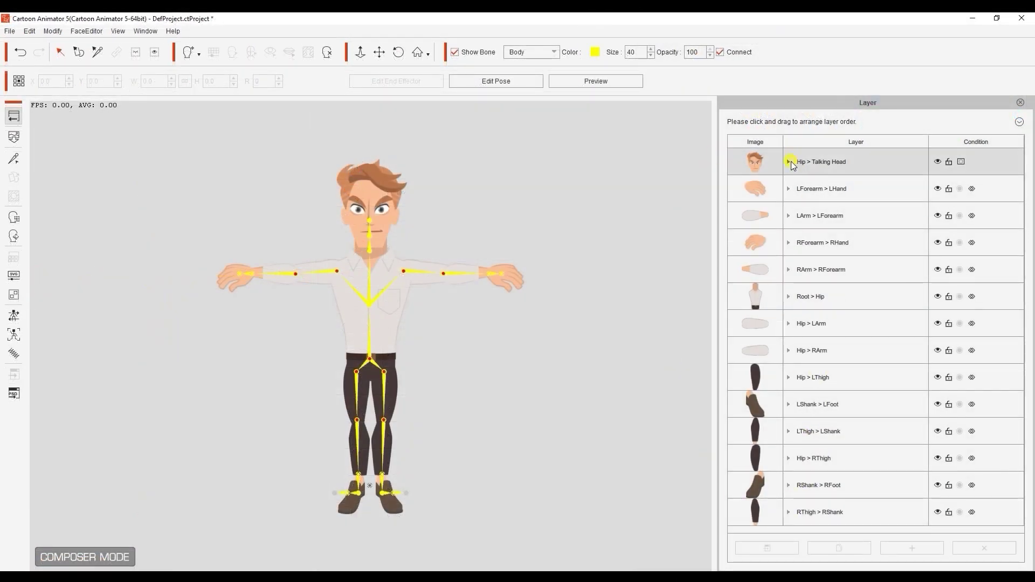
# - Expand the Talking Head layer and go through its facial sublayers, from the brows, nose and eyes to the mouth, face and ears
pyautogui.click(789, 162)
pyautogui.click(798, 199)
pyautogui.click(817, 222)
pyautogui.click(817, 204)
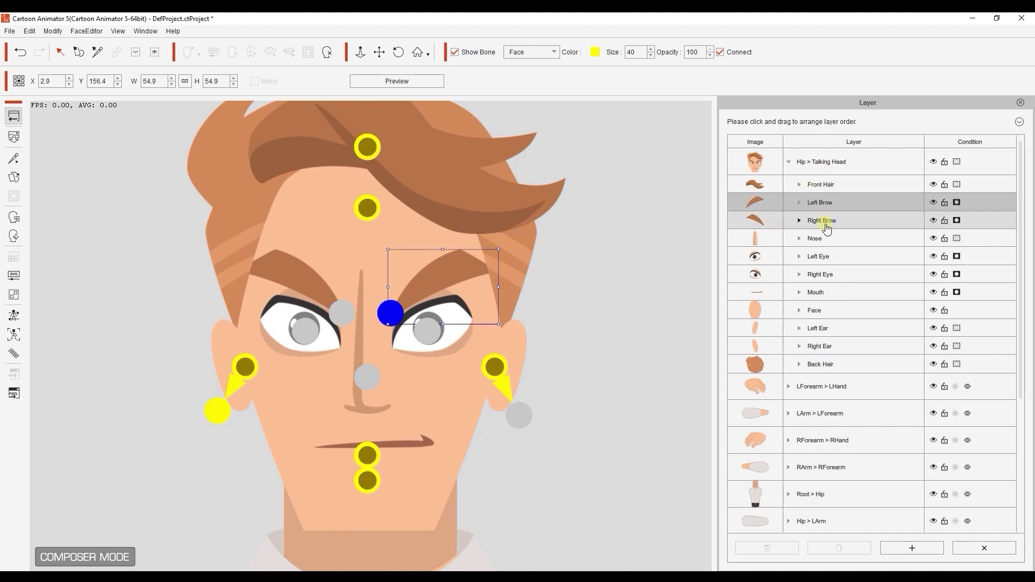
pyautogui.click(816, 239)
pyautogui.click(821, 256)
pyautogui.click(818, 293)
pyautogui.click(816, 311)
pyautogui.click(814, 328)
# - Preview rotating the left brow bone, and leave the preview
pyautogui.click(392, 311)
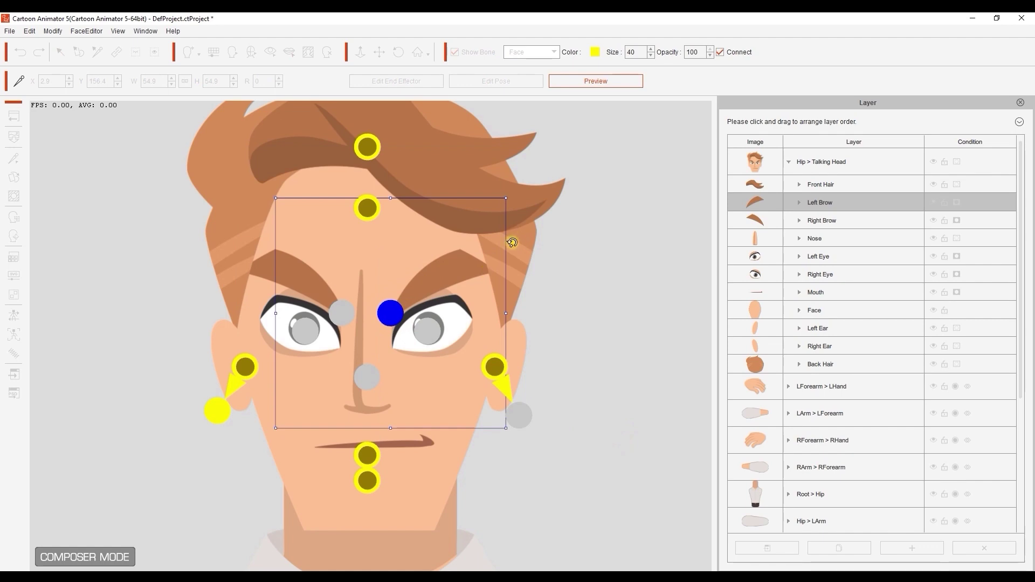
pyautogui.moveTo(512, 242); pyautogui.dragTo(559, 296)
pyautogui.click(596, 81)
# - Open the Sprite Editor and test the 01Victory sprite on LHand and RHand, returning each hand to 00Relaxed
pyautogui.click(27, 183)
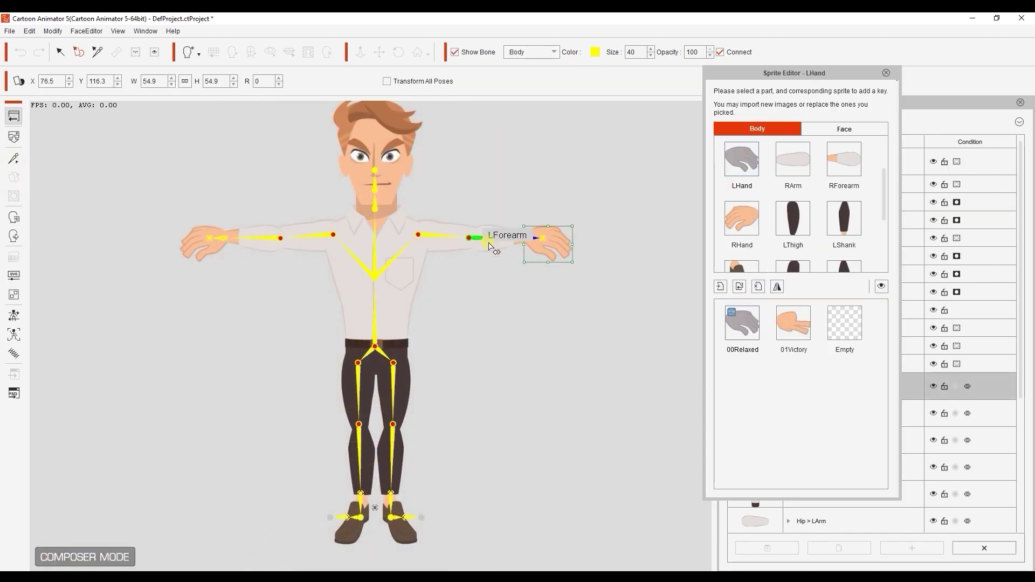
pyautogui.scroll(5, 512, 248)
pyautogui.click(793, 323)
pyautogui.click(729, 321)
pyautogui.click(232, 329)
pyautogui.click(793, 323)
pyautogui.click(743, 324)
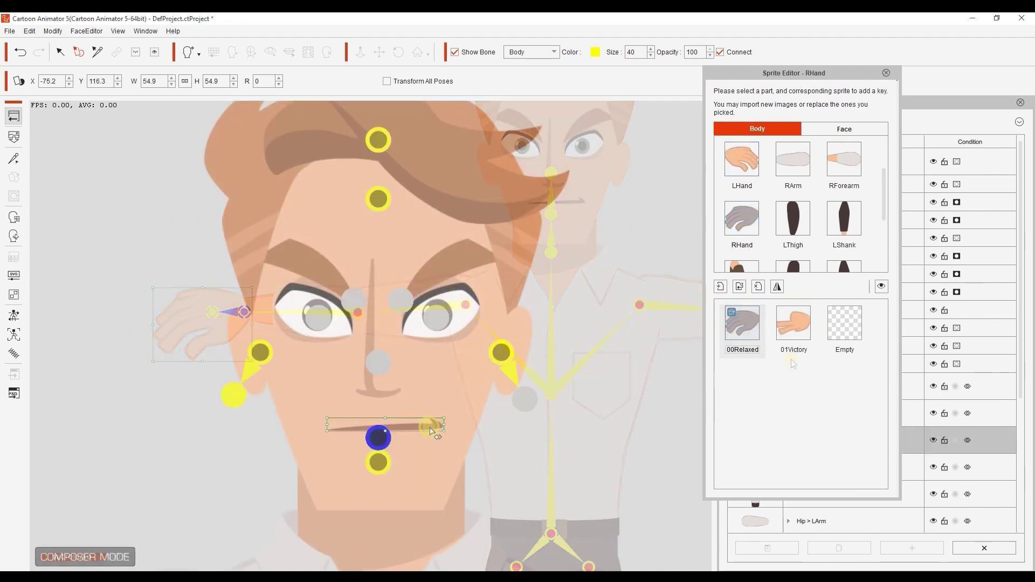
# - Test the SmileOpen, PuckerLip, OpenLip, ShowTeeth and MouthOpen sprites on the mouth, and return it to Normal
pyautogui.click(812, 333)
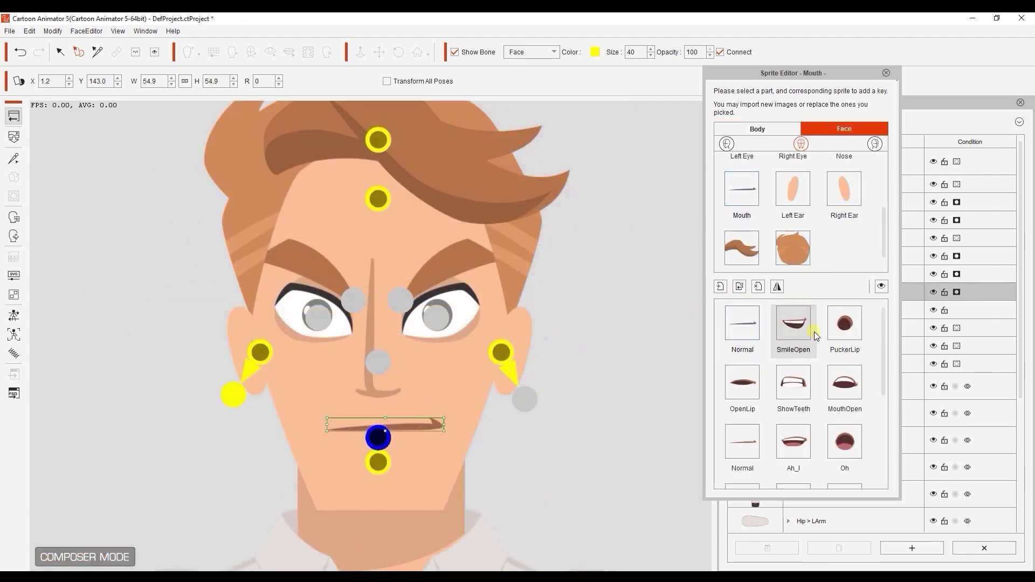
pyautogui.click(841, 328)
pyautogui.click(743, 384)
pyautogui.click(789, 382)
pyautogui.click(845, 382)
pyautogui.click(742, 323)
# - Hide the bones and test the Ah_I, Oh and remaining mouth sprites further down the list
pyautogui.click(454, 53)
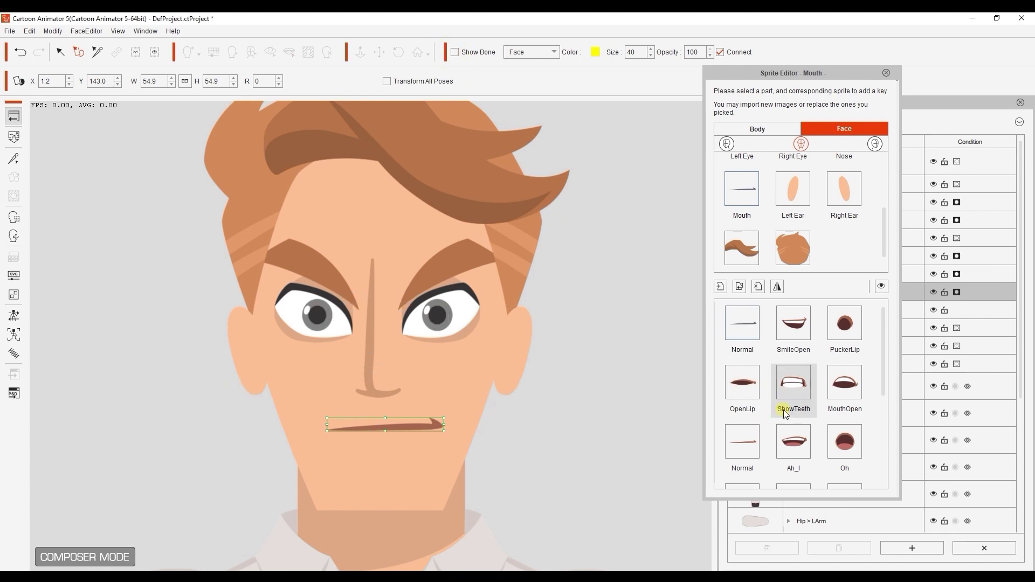
pyautogui.click(794, 442)
pyautogui.click(842, 448)
pyautogui.scroll(-3, 836, 431)
pyautogui.click(794, 395)
pyautogui.click(743, 393)
pyautogui.scroll(3, 755, 405)
pyautogui.click(798, 431)
# - Test the left eye's SmileClose, EyeClose, ScareClose and IrisChange sprites, and check the right eye's sprite set
pyautogui.click(458, 322)
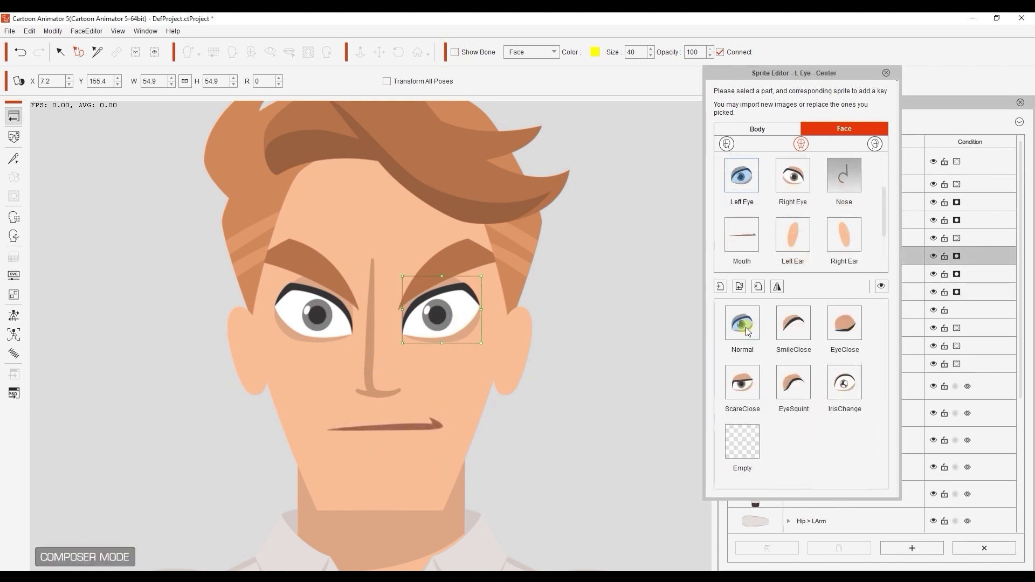
pyautogui.click(794, 324)
pyautogui.click(845, 323)
pyautogui.click(755, 378)
pyautogui.click(845, 383)
pyautogui.click(810, 186)
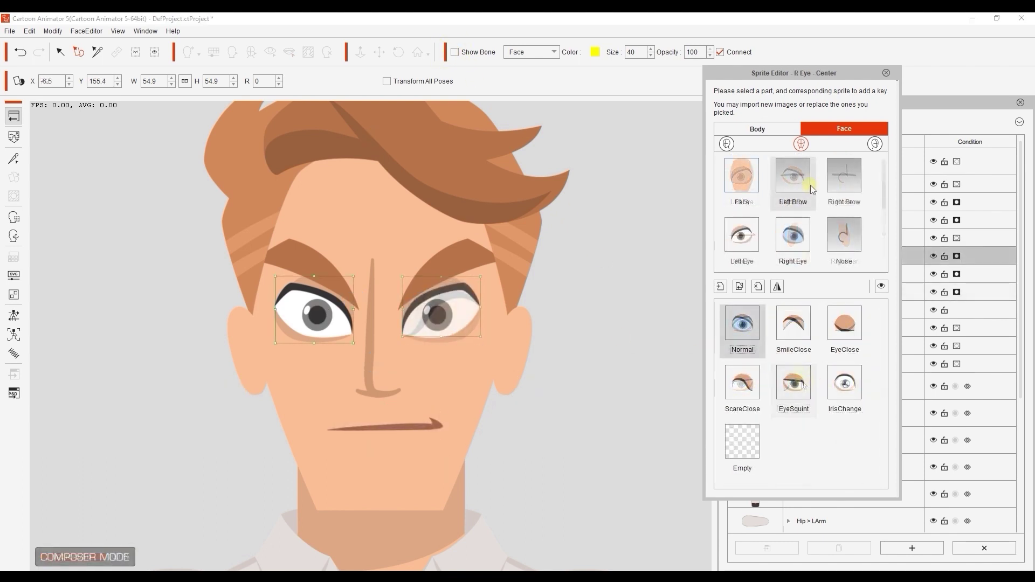
pyautogui.click(747, 335)
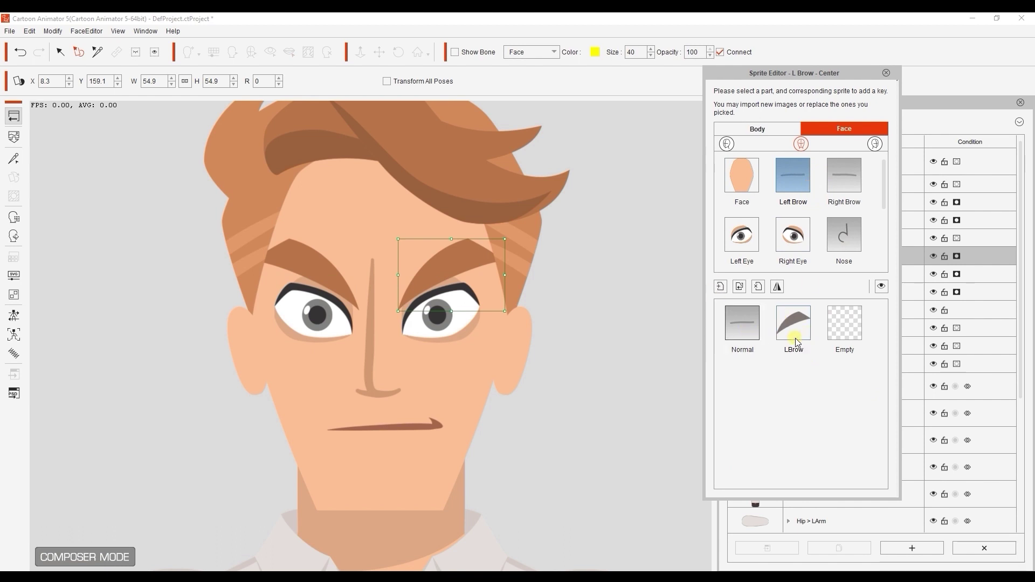
# - Check the sprites assigned to the right brow and the nose
pyautogui.click(832, 171)
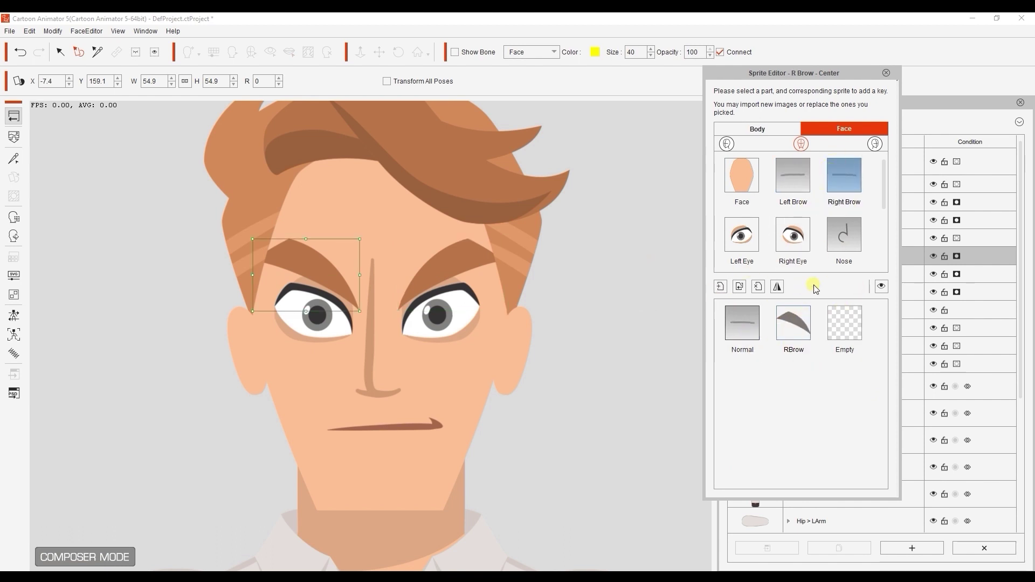
pyautogui.click(849, 229)
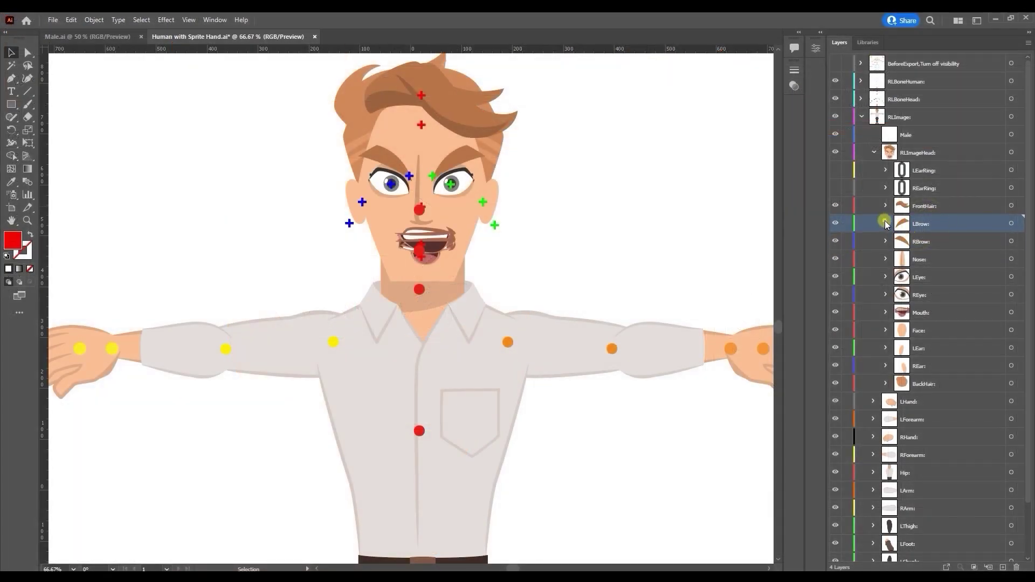
# - In Illustrator, rename the LBrow sublayer inside the LBrow layer as "Normal:" and check its contents
pyautogui.click(886, 223)
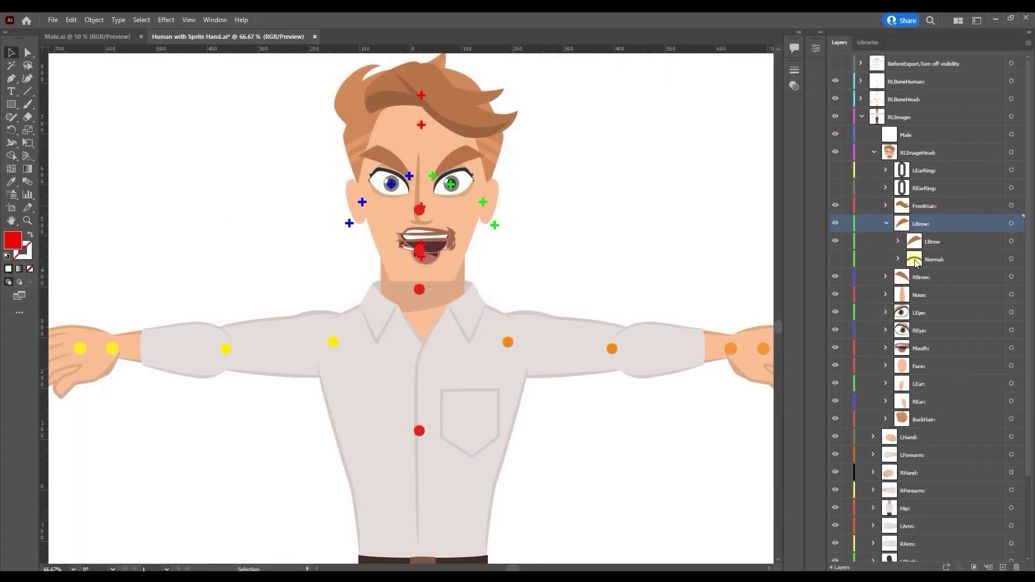
pyautogui.click(941, 259)
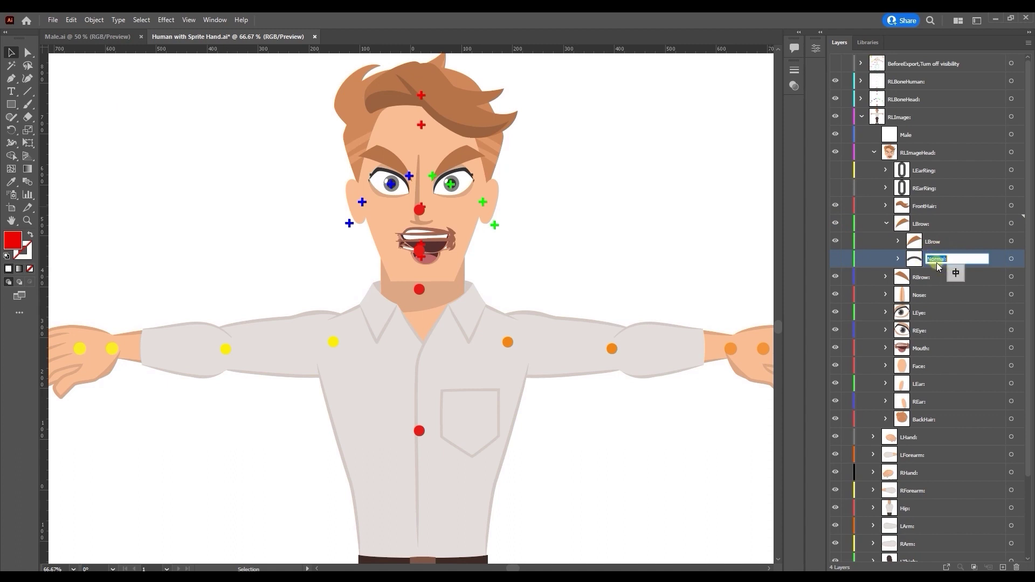
pyautogui.doubleClick(938, 242)
pyautogui.write('Normal:')
pyautogui.click(965, 272)
pyautogui.click(936, 242)
pyautogui.click(899, 242)
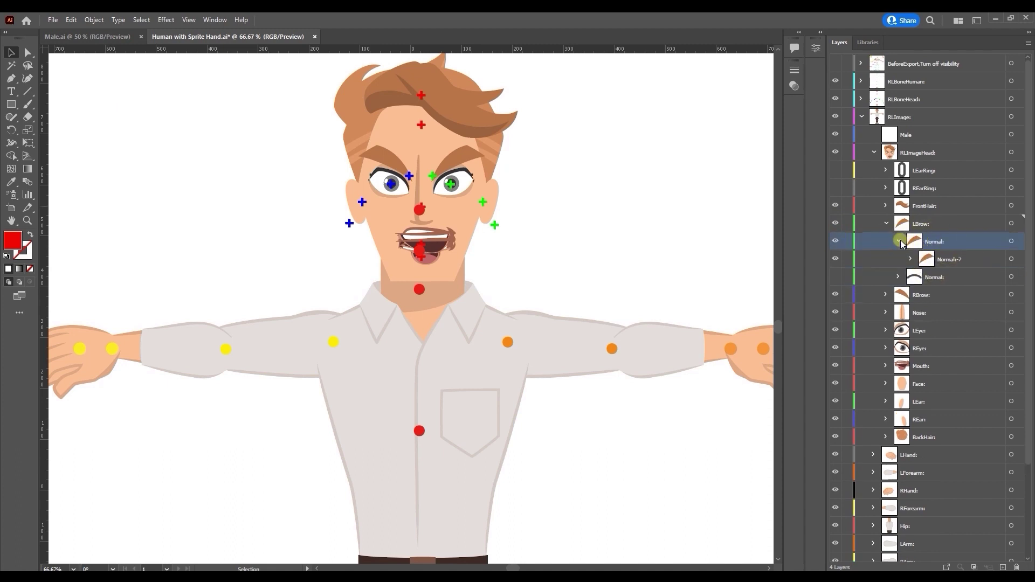
pyautogui.click(902, 243)
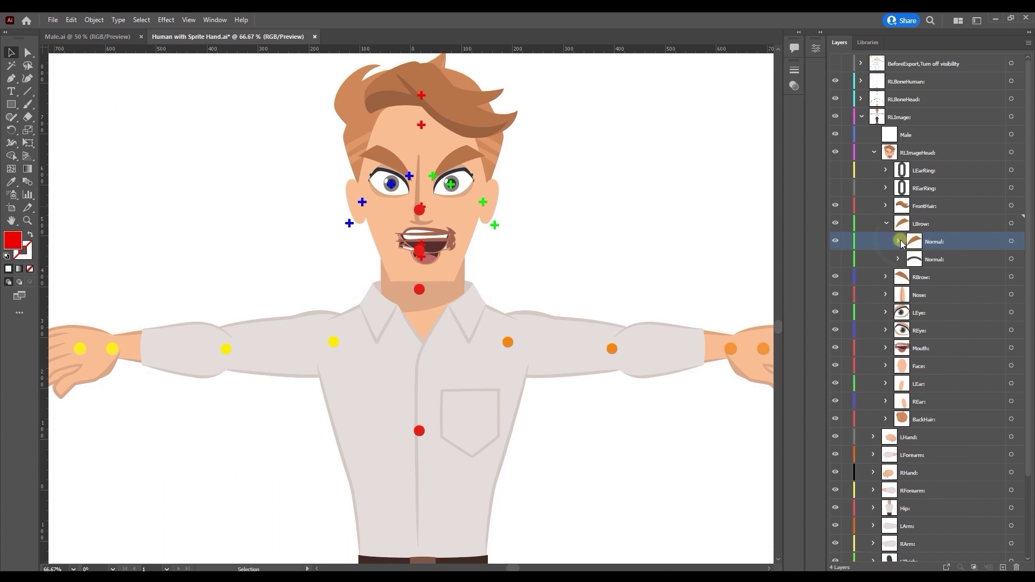
# - Rename the brow artwork sublayer in RBrow and the nose artwork sublayer in Nose as "Normal:"
pyautogui.click(931, 278)
pyautogui.click(886, 276)
pyautogui.click(935, 296)
pyautogui.doubleClick(935, 295)
pyautogui.click(924, 259)
pyautogui.click(925, 296)
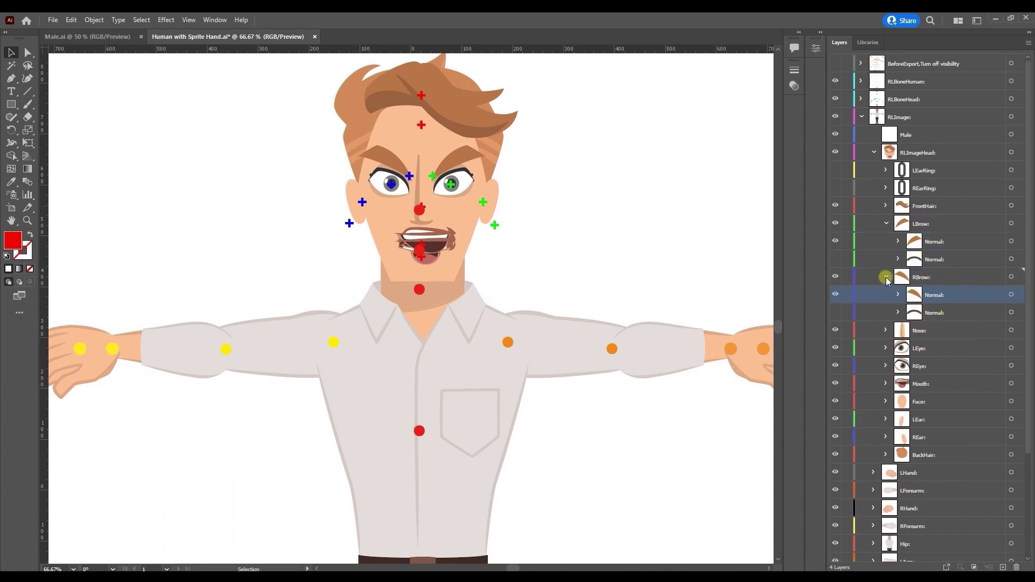
pyautogui.click(886, 330)
pyautogui.click(935, 349)
# - Export the corrected artwork over Man.svg with Presentation Attributes styling, embedded images, Layer Names object IDs and 2 decimals
pyautogui.click(53, 20)
pyautogui.moveTo(92, 230)
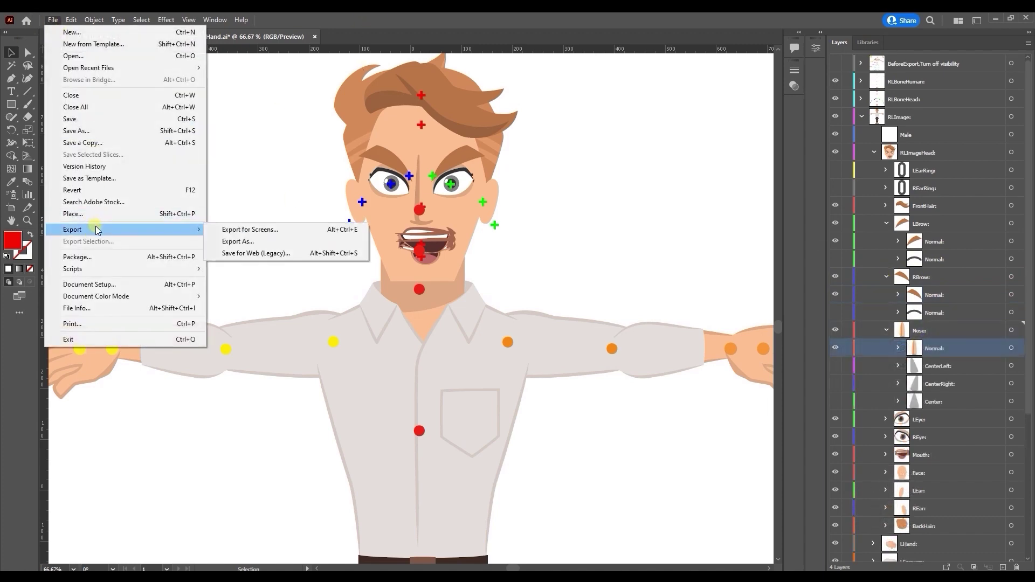
pyautogui.click(253, 244)
pyautogui.click(232, 128)
pyautogui.click(656, 534)
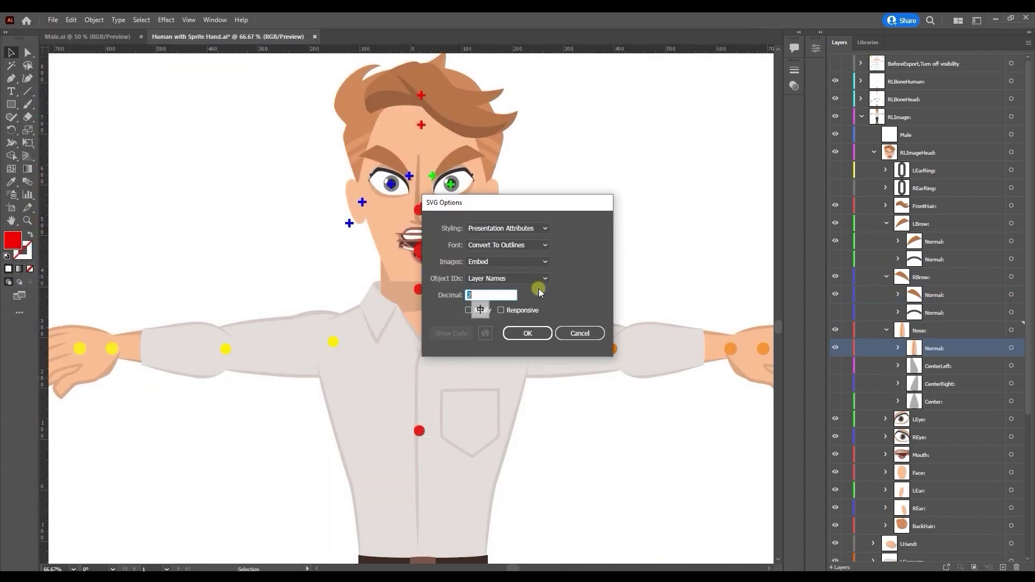
pyautogui.click(534, 333)
pyautogui.click(604, 328)
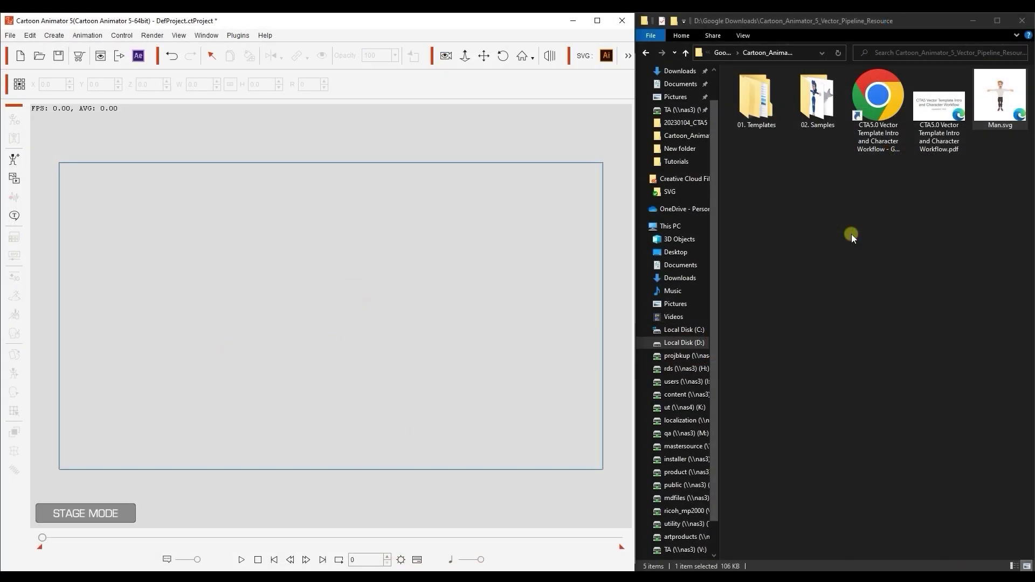
# - Bring the re-exported Man.svg into Cartoon Animator 5's empty stage and check the nose and brow sprites in the Sprite Editor
pyautogui.moveTo(1000, 100); pyautogui.dragTo(370, 308)
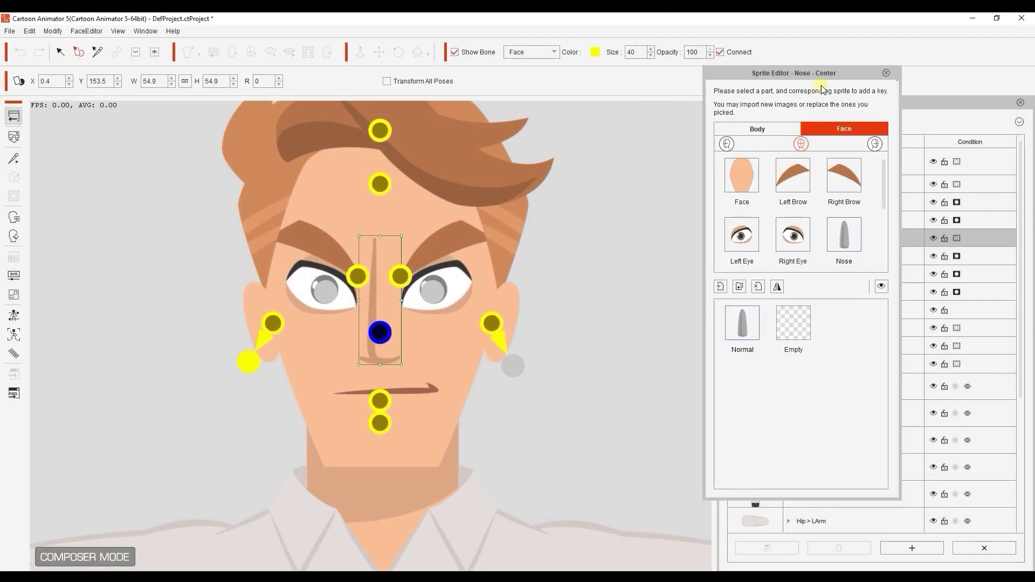
pyautogui.moveTo(819, 73); pyautogui.dragTo(705, 82)
pyautogui.click(680, 201)
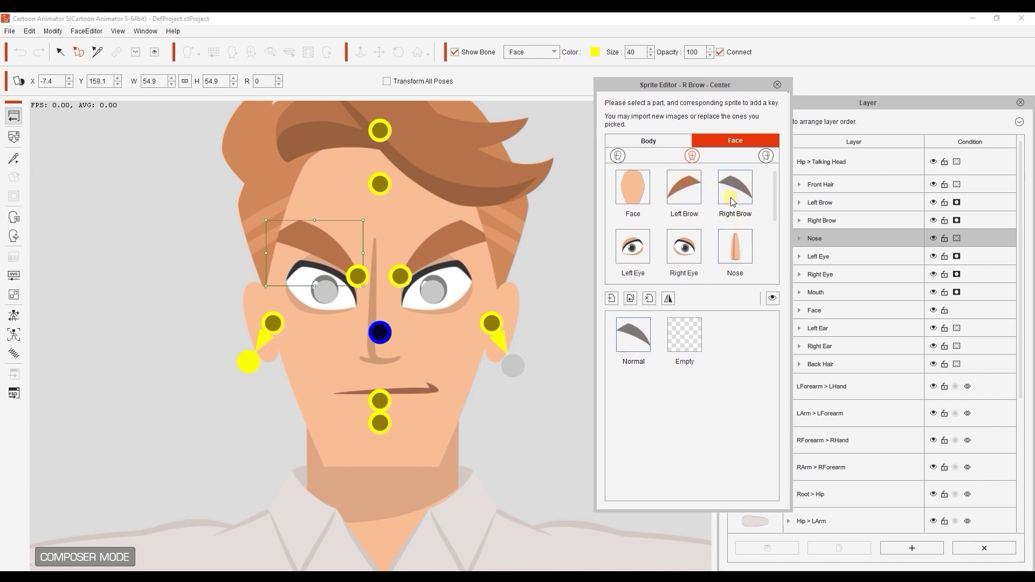
pyautogui.moveTo(777, 215); pyautogui.dragTo(776, 172)
pyautogui.click(778, 85)
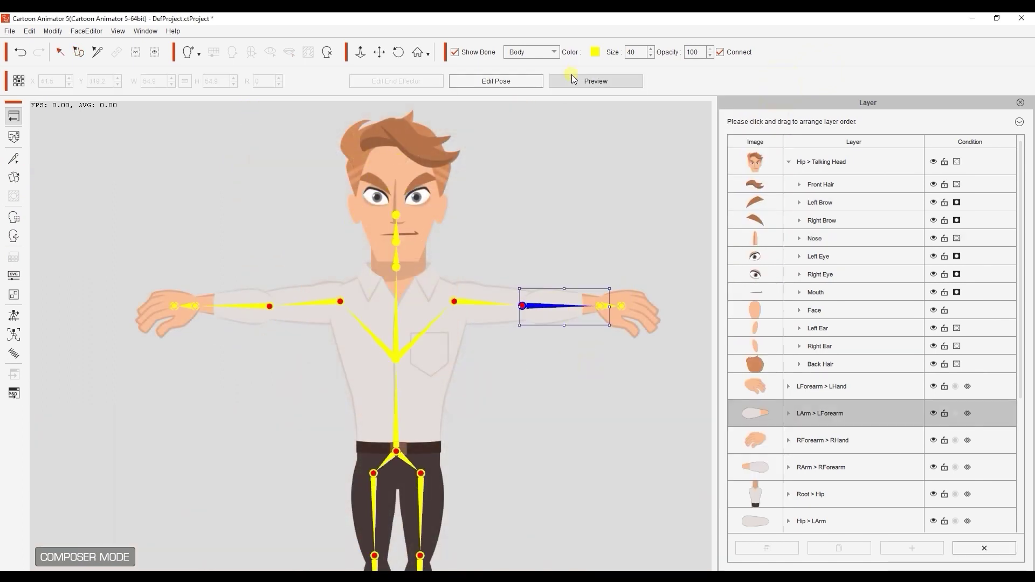
# - Preview bending the left arm with the LHand bone to examine the elbow, and leave the preview
pyautogui.scroll(3, 574, 220)
pyautogui.click(617, 300)
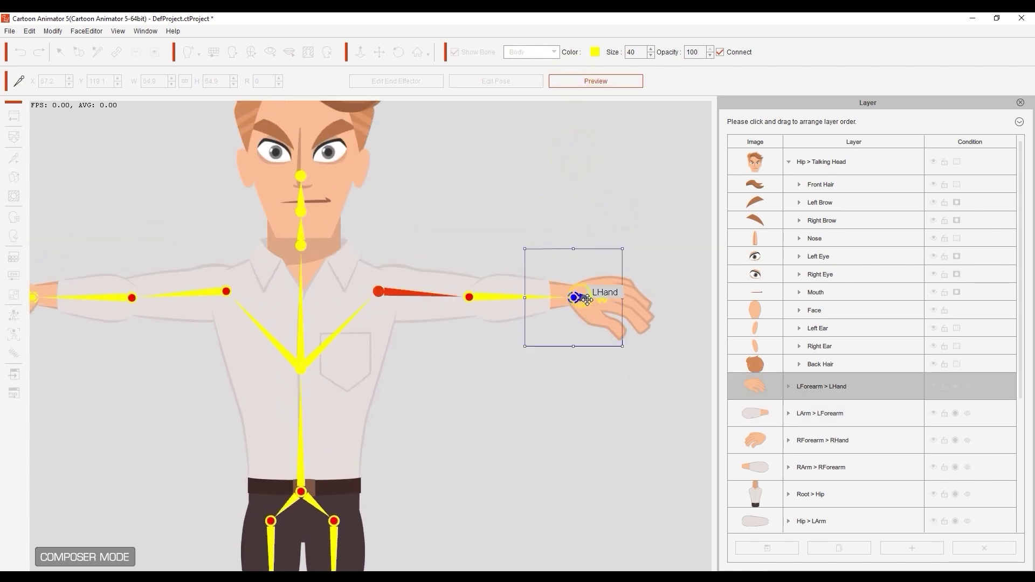
pyautogui.moveTo(610, 273); pyautogui.dragTo(499, 363)
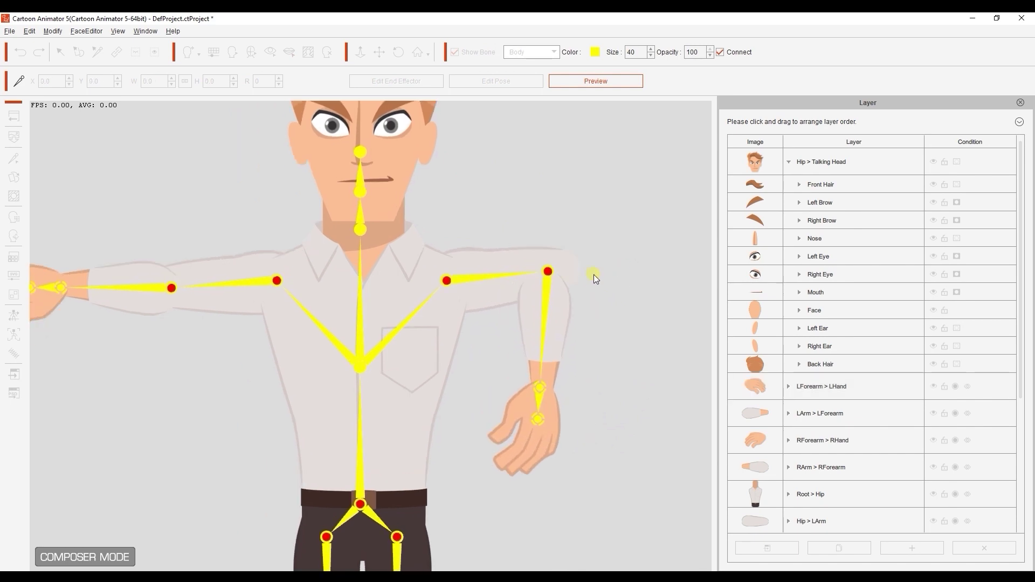
pyautogui.scroll(2, 594, 274)
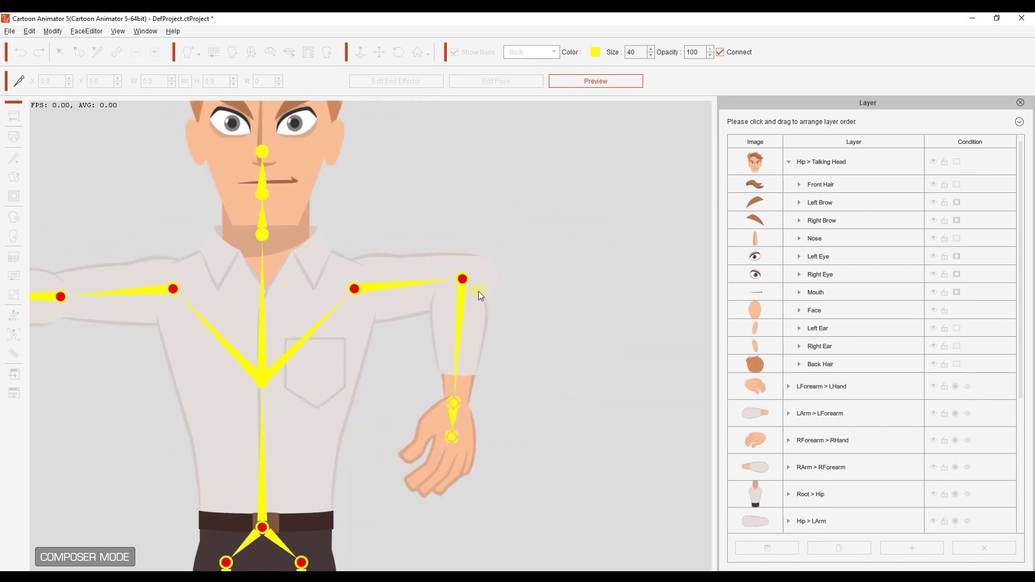
pyautogui.click(607, 84)
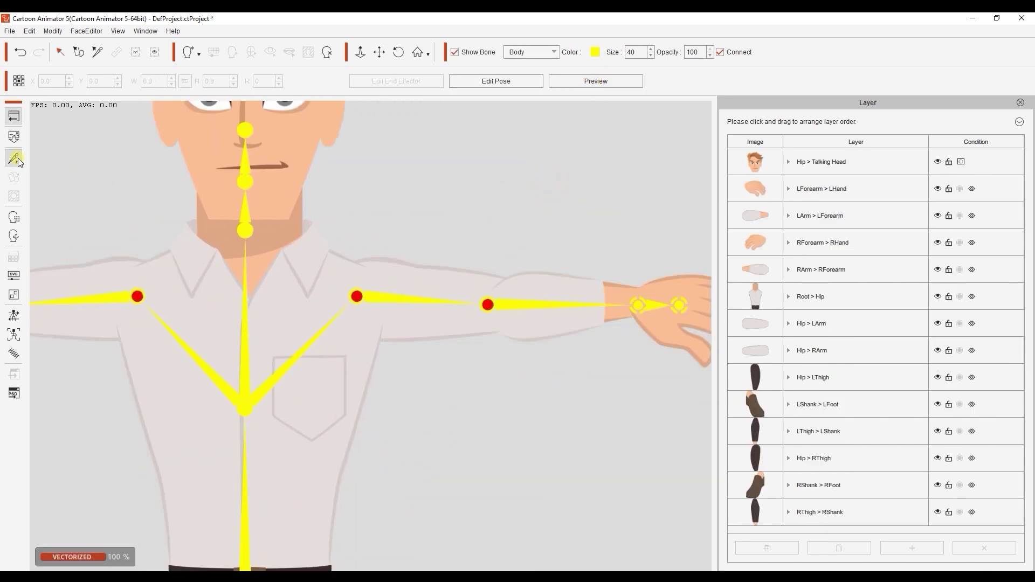
# - Open the Bone Editor and bring the left arm into close view
pyautogui.click(14, 158)
pyautogui.moveTo(789, 84); pyautogui.dragTo(819, 90)
pyautogui.scroll(3, 416, 212)
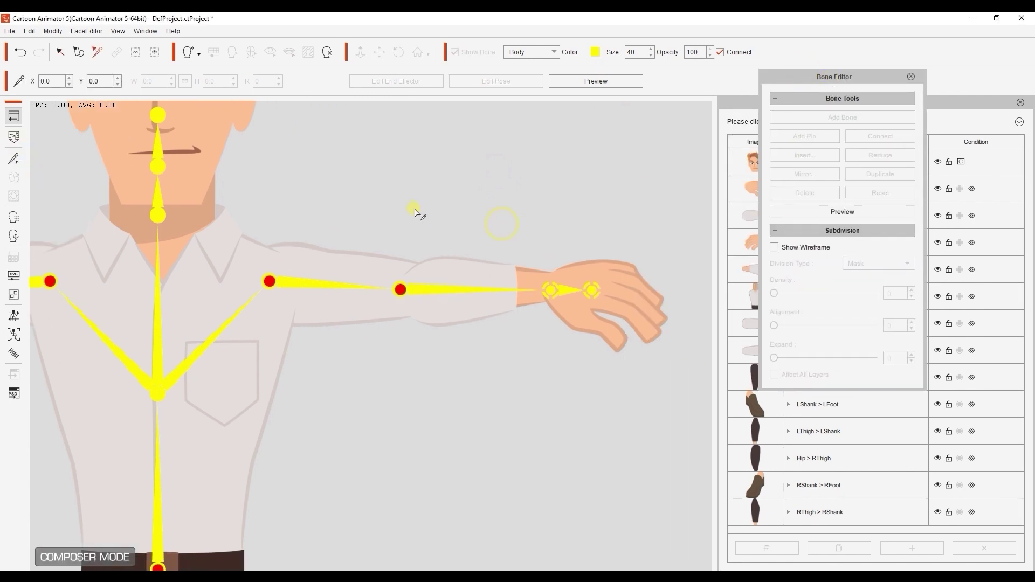
# - Try to shift the LForearm bone together with its hand bones toward the hand, and undo the move
pyautogui.click(407, 278)
pyautogui.moveTo(406, 278); pyautogui.dragTo(498, 279)
pyautogui.moveTo(703, 390); pyautogui.dragTo(571, 394)
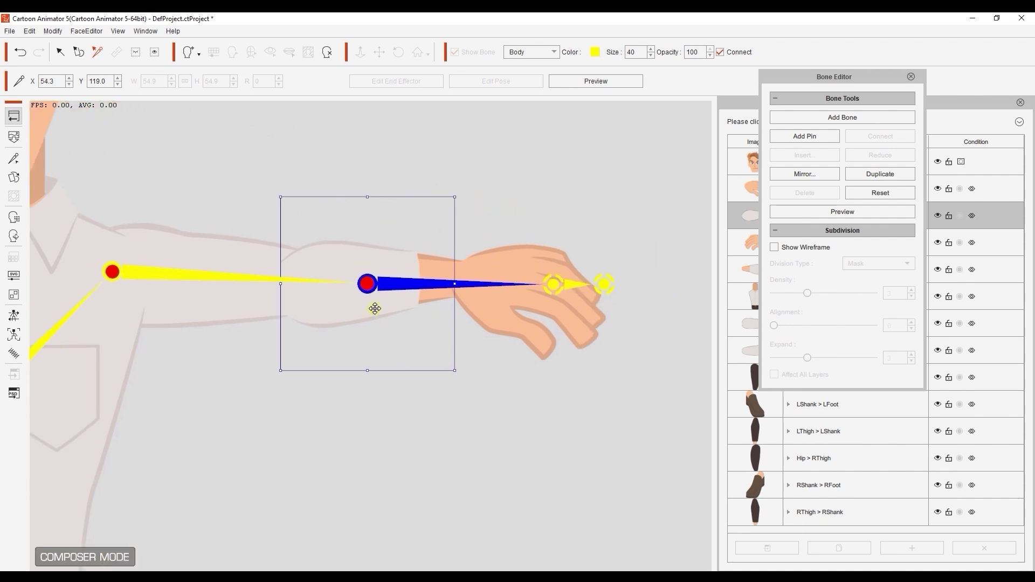
pyautogui.hotkey('ctrl', 'z')
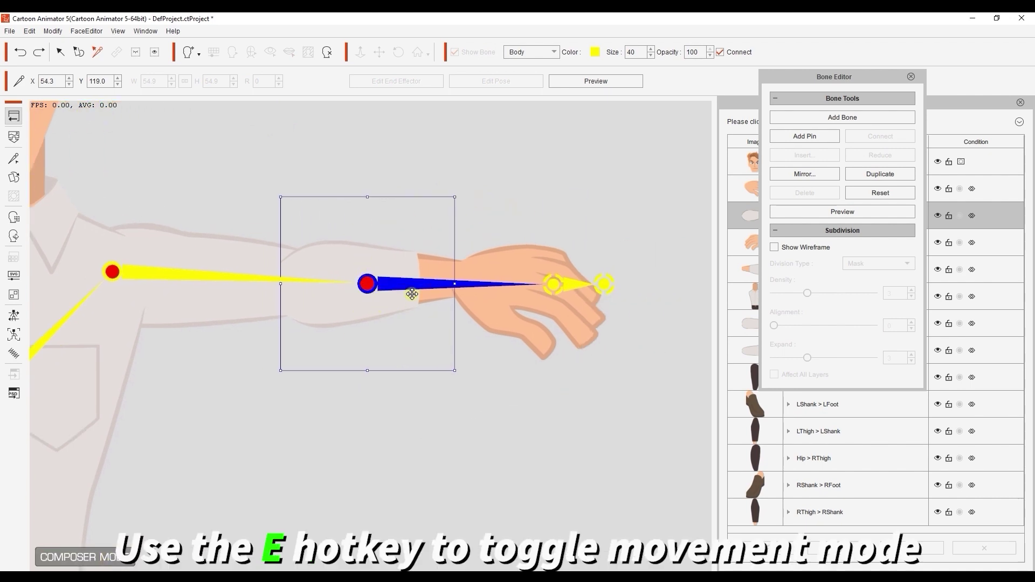
pyautogui.hotkey('ctrl', 'z')
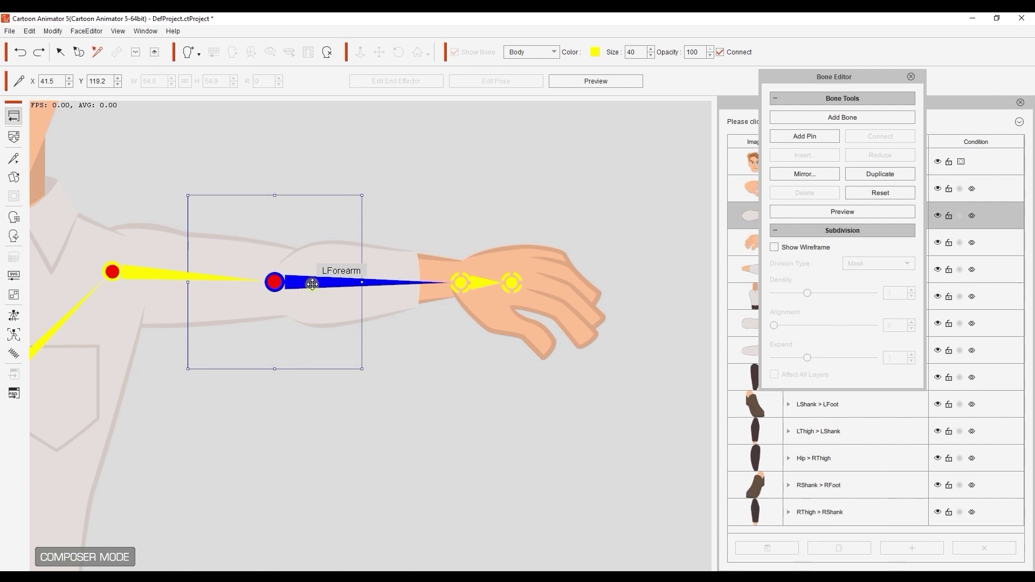
# - Move the LForearm joint alone to the elbow at X 45.3, Y 119.0, and the LHand joint to X 67.2, Y 119.5
pyautogui.moveTo(276, 282); pyautogui.dragTo(303, 283)
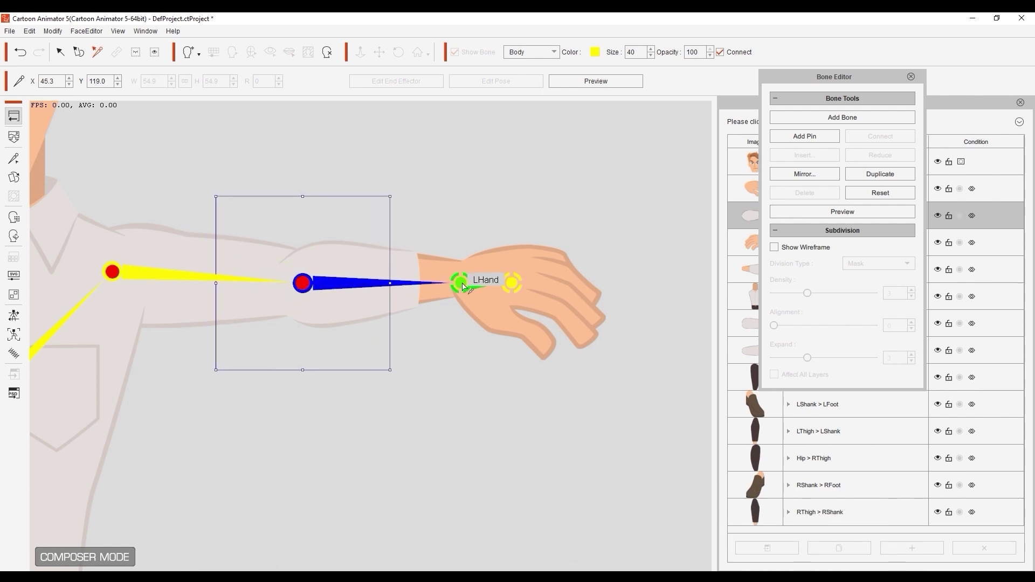
pyautogui.moveTo(460, 282); pyautogui.dragTo(462, 276)
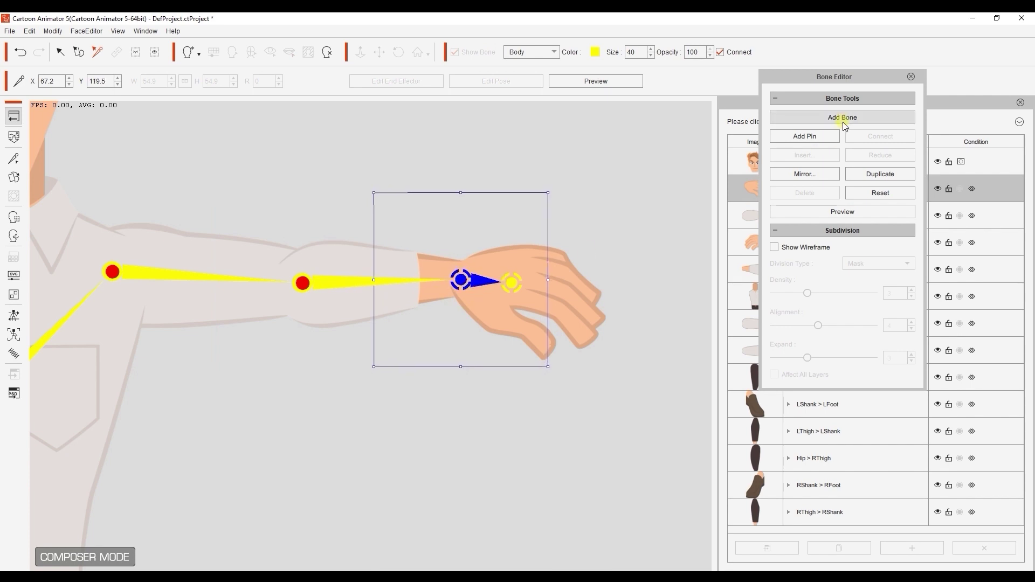
# - Preview the bending of the left forearm and the left thigh
pyautogui.click(843, 212)
pyautogui.click(314, 284)
pyautogui.moveTo(400, 252); pyautogui.dragTo(370, 289)
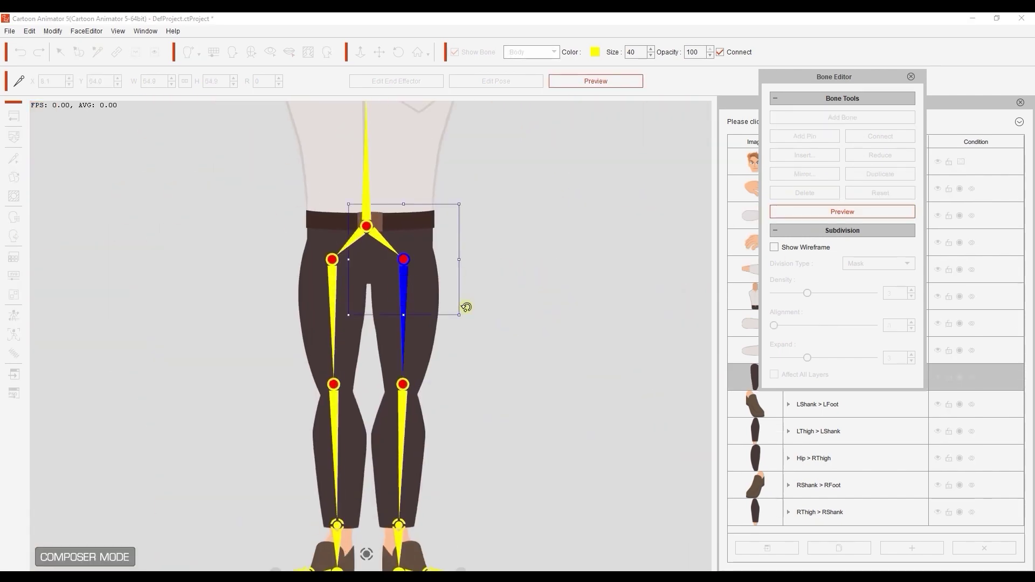
# - Leave the preview, move the LShank joint down to the knee at X 7.7, Y 35.3, and select the RShank joint
pyautogui.click(799, 212)
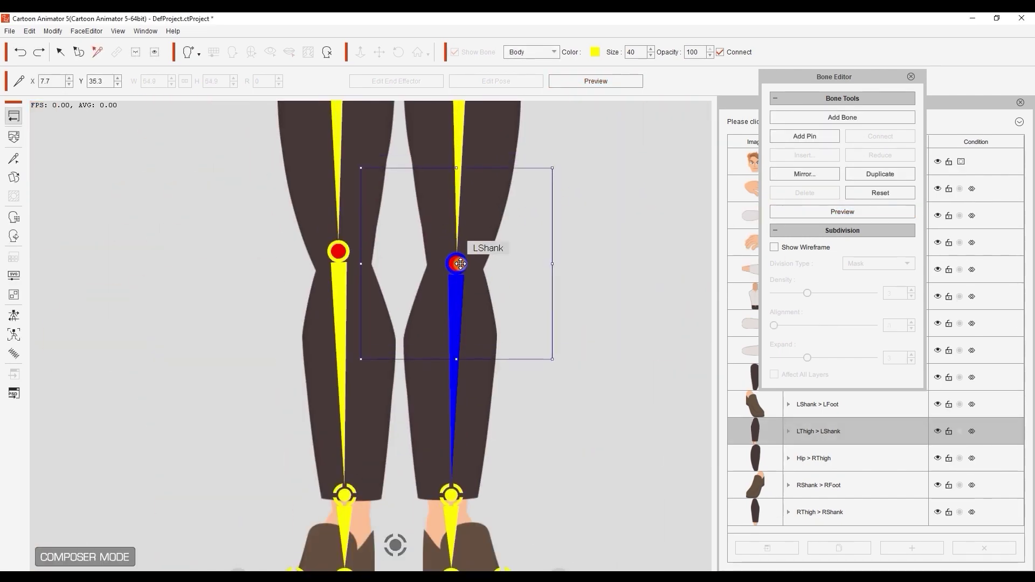
pyautogui.click(340, 253)
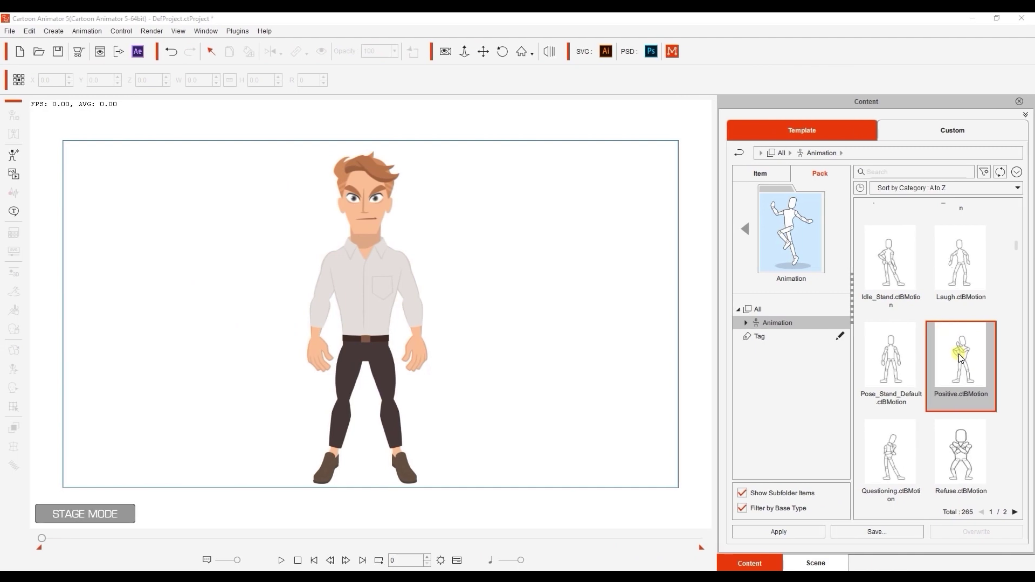
# - Apply the Positive.ctBMotion animation to the character on the stage
pyautogui.moveTo(961, 356); pyautogui.dragTo(400, 323)
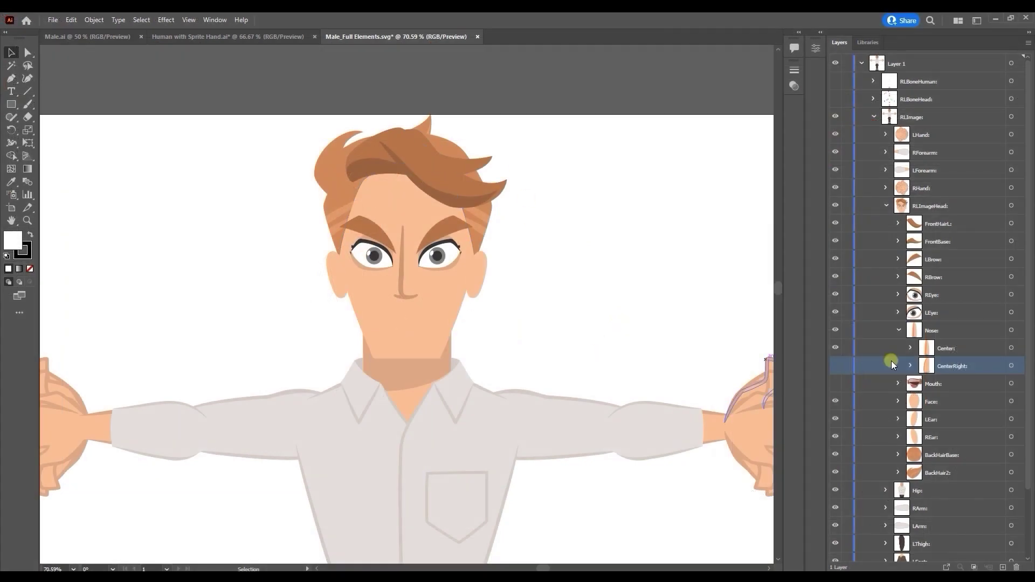
# - Compare the Center and CenterRight sprites of the Nose group by alternating which of the two is visible
pyautogui.click(929, 331)
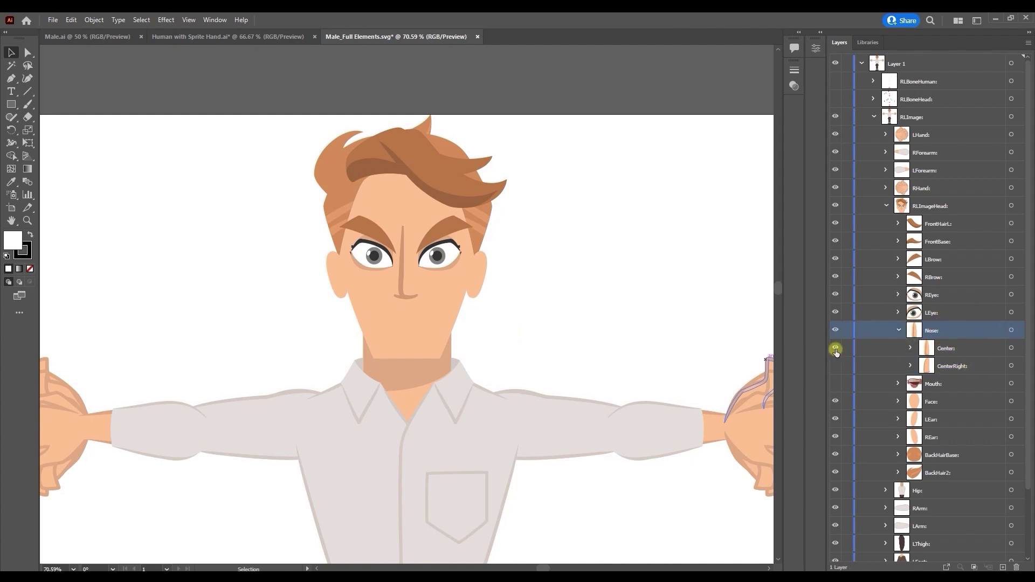
pyautogui.click(941, 349)
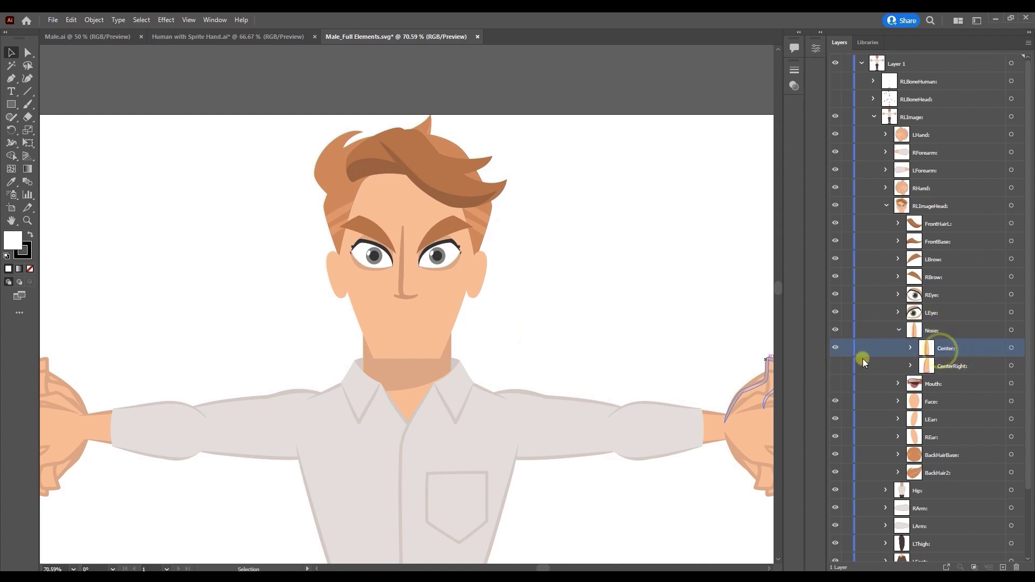
pyautogui.click(836, 367)
pyautogui.click(936, 365)
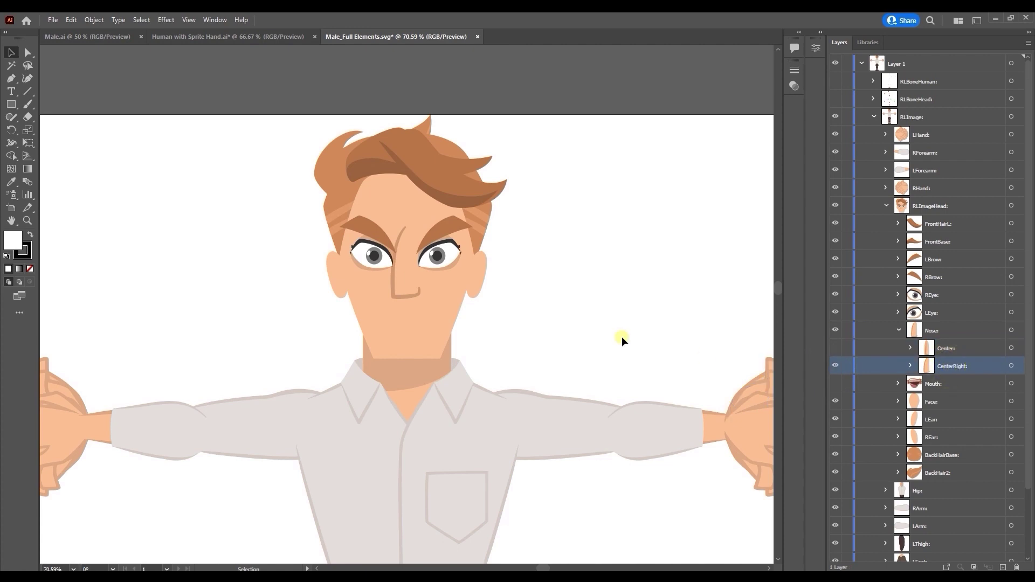
pyautogui.click(944, 348)
pyautogui.click(836, 348)
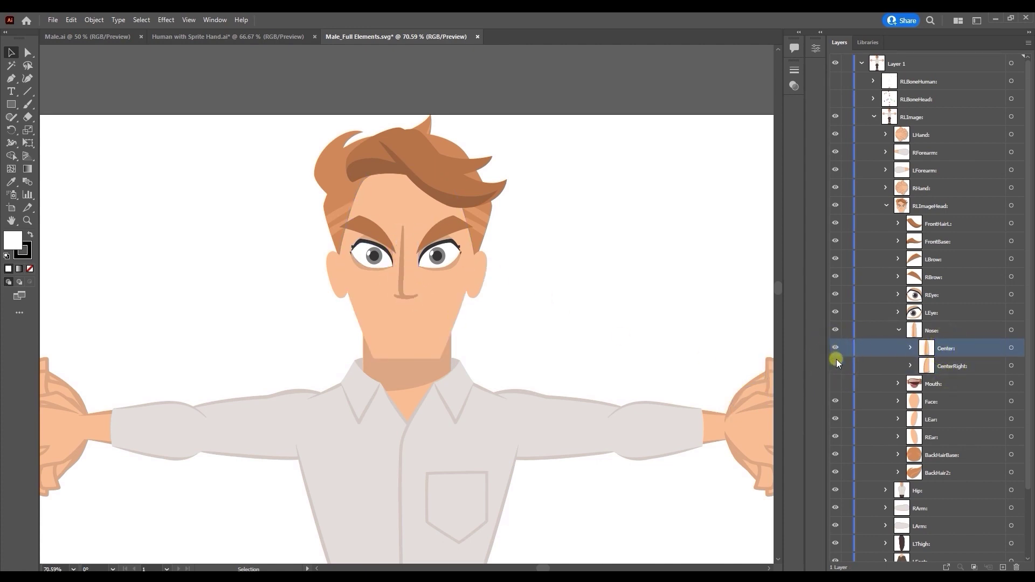
pyautogui.click(836, 361)
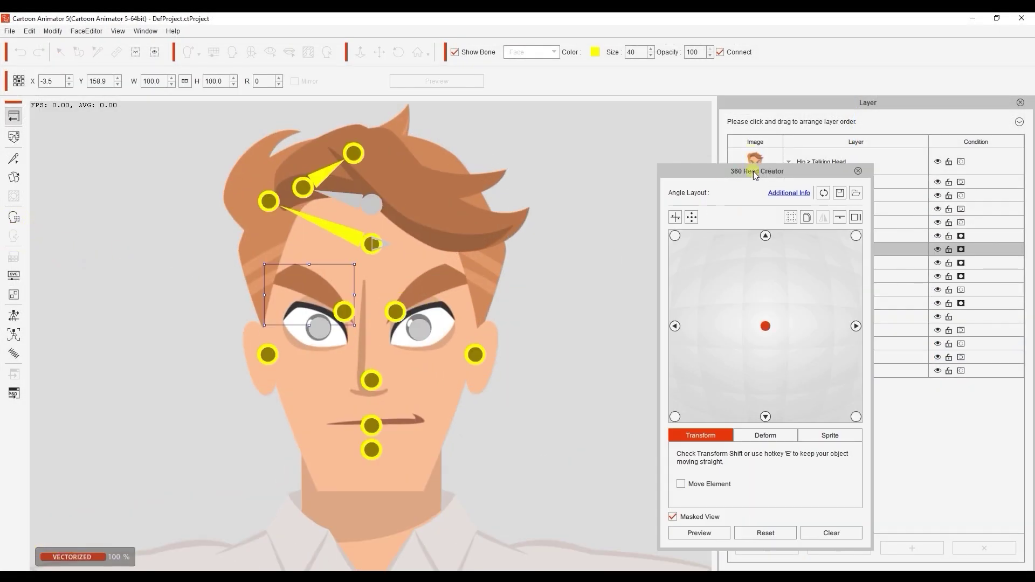
# - Compare the head's left-facing and front angles in the 360 Head Creator, and turn on the preview of the head rotation
pyautogui.moveTo(754, 179); pyautogui.dragTo(725, 134)
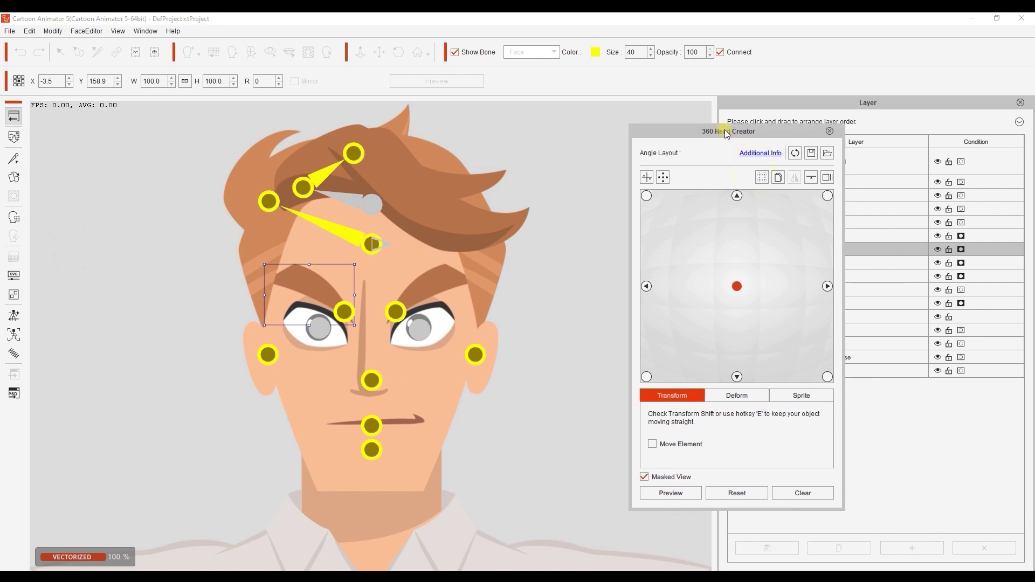
pyautogui.click(648, 286)
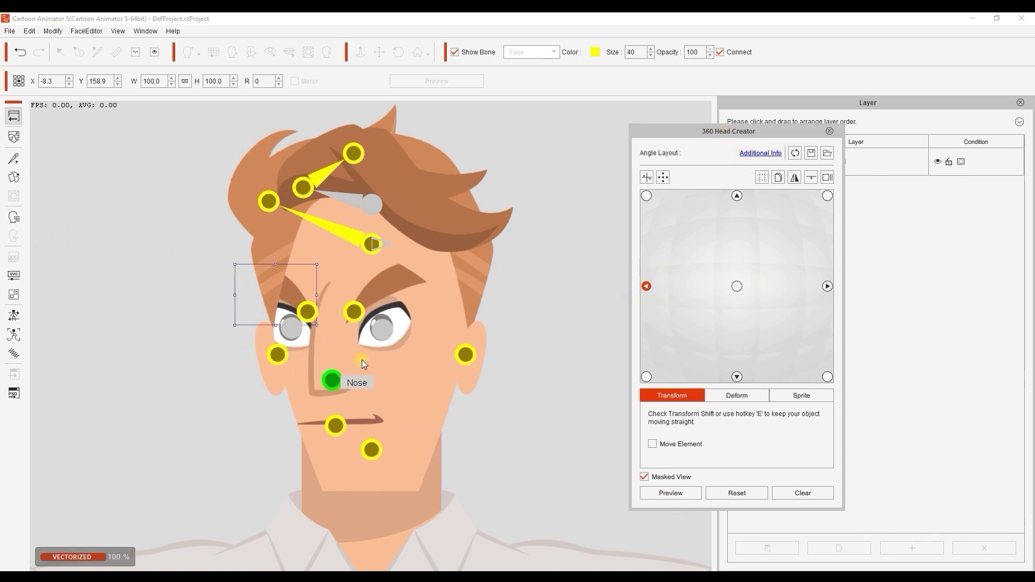
pyautogui.click(737, 286)
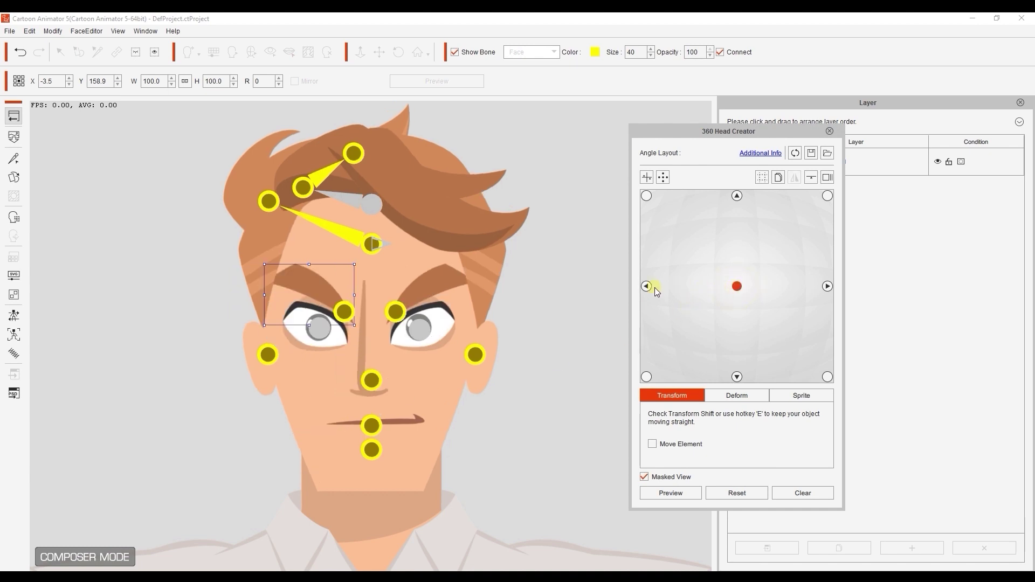
pyautogui.click(647, 287)
pyautogui.click(736, 287)
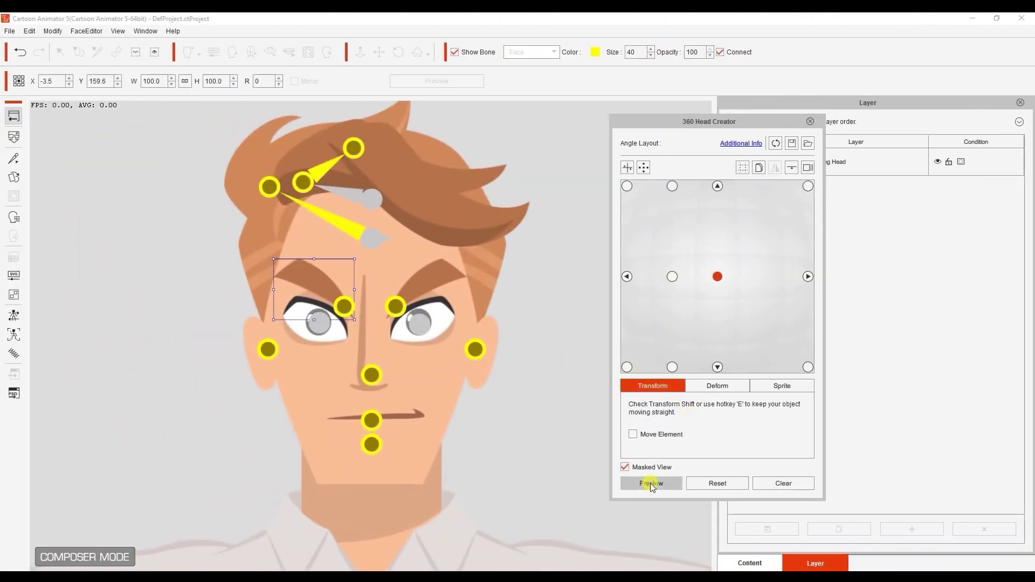
pyautogui.click(651, 483)
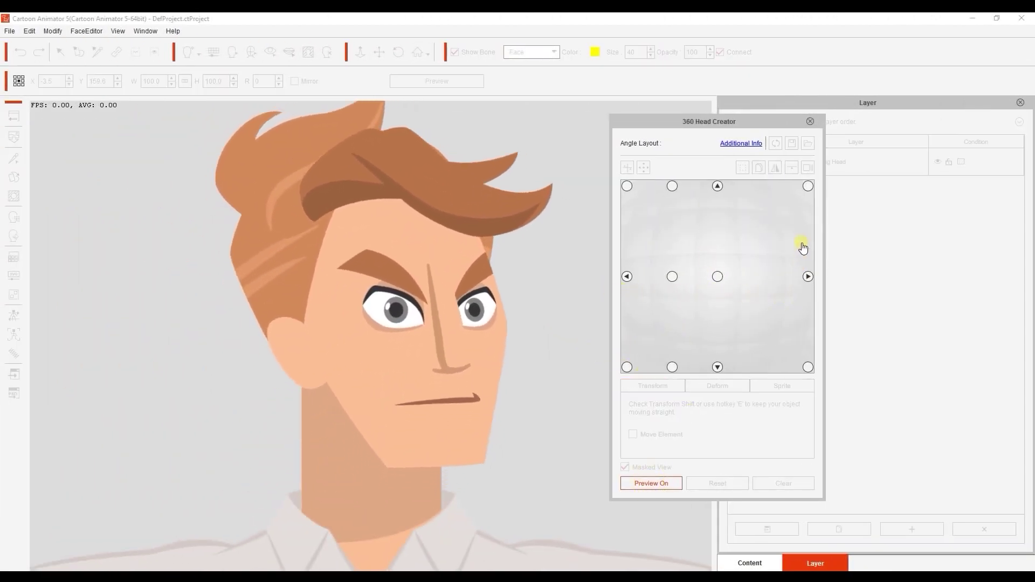